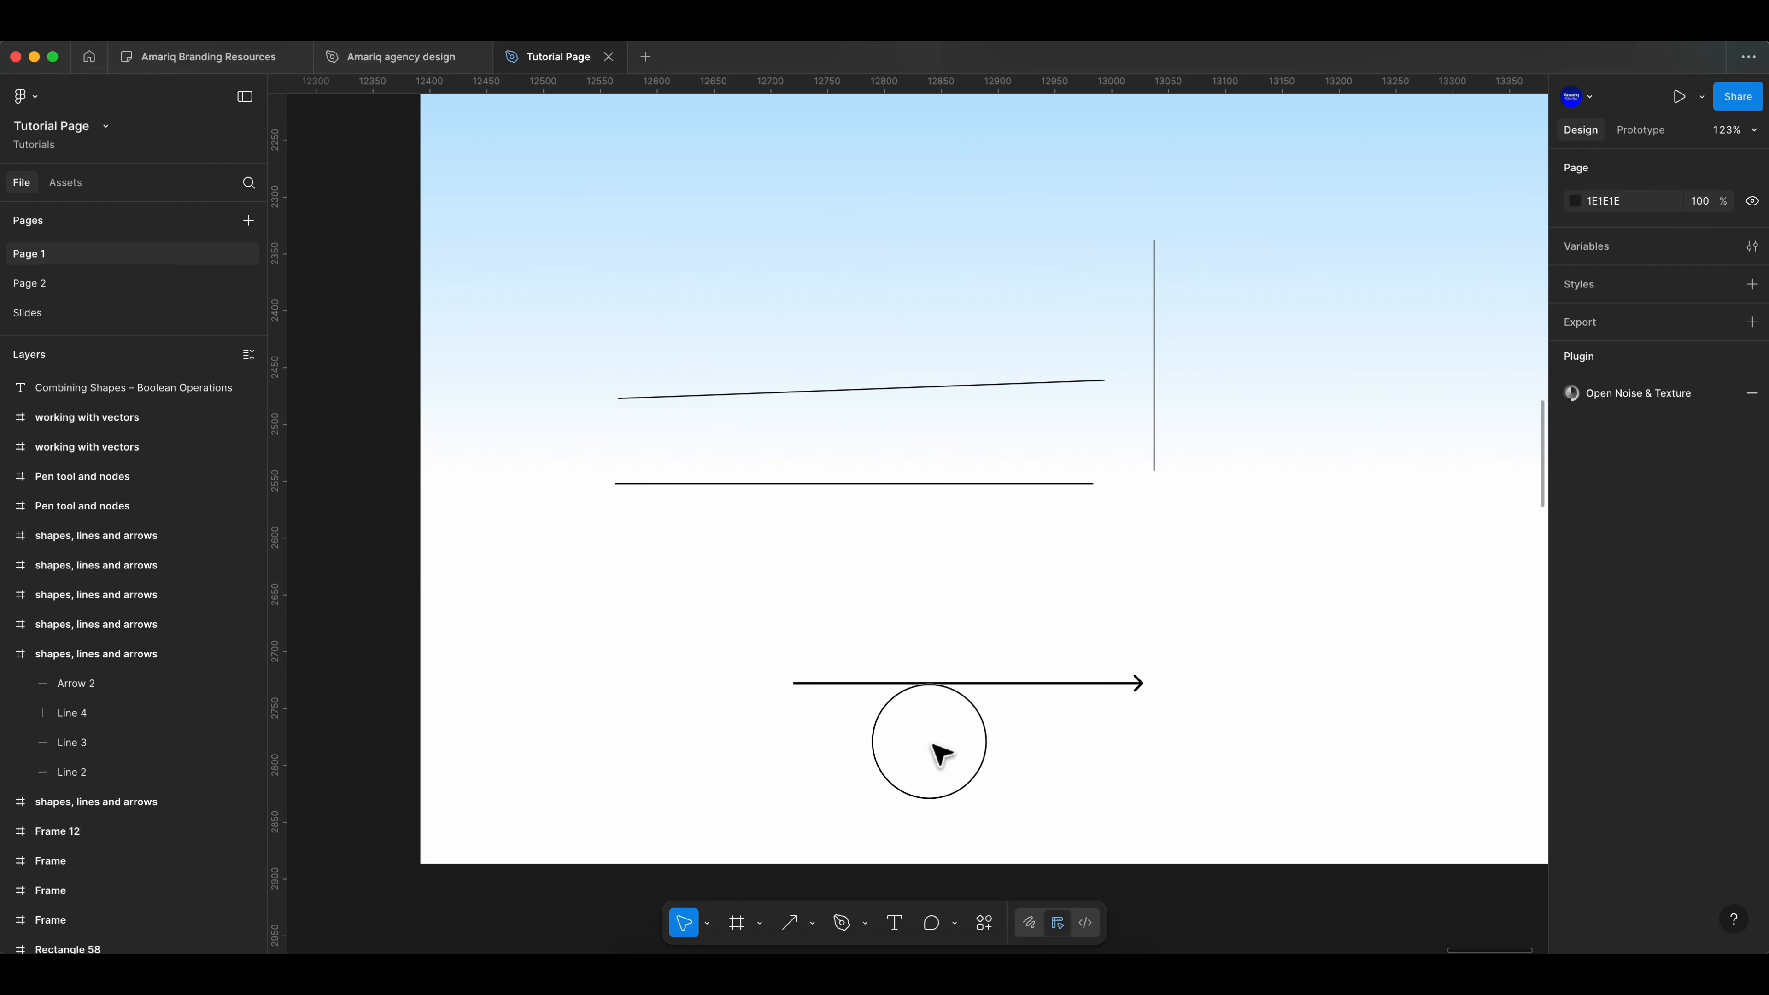
Step: Thicken the horizontal arrow's stroke to a weight of 36 and recolour it red (BA2424)
{"action": "left_click", "coordinate": [936, 684]}
{"action": "left_click_drag", "start_coordinate": [1652, 776], "coordinate": [1724, 774]}
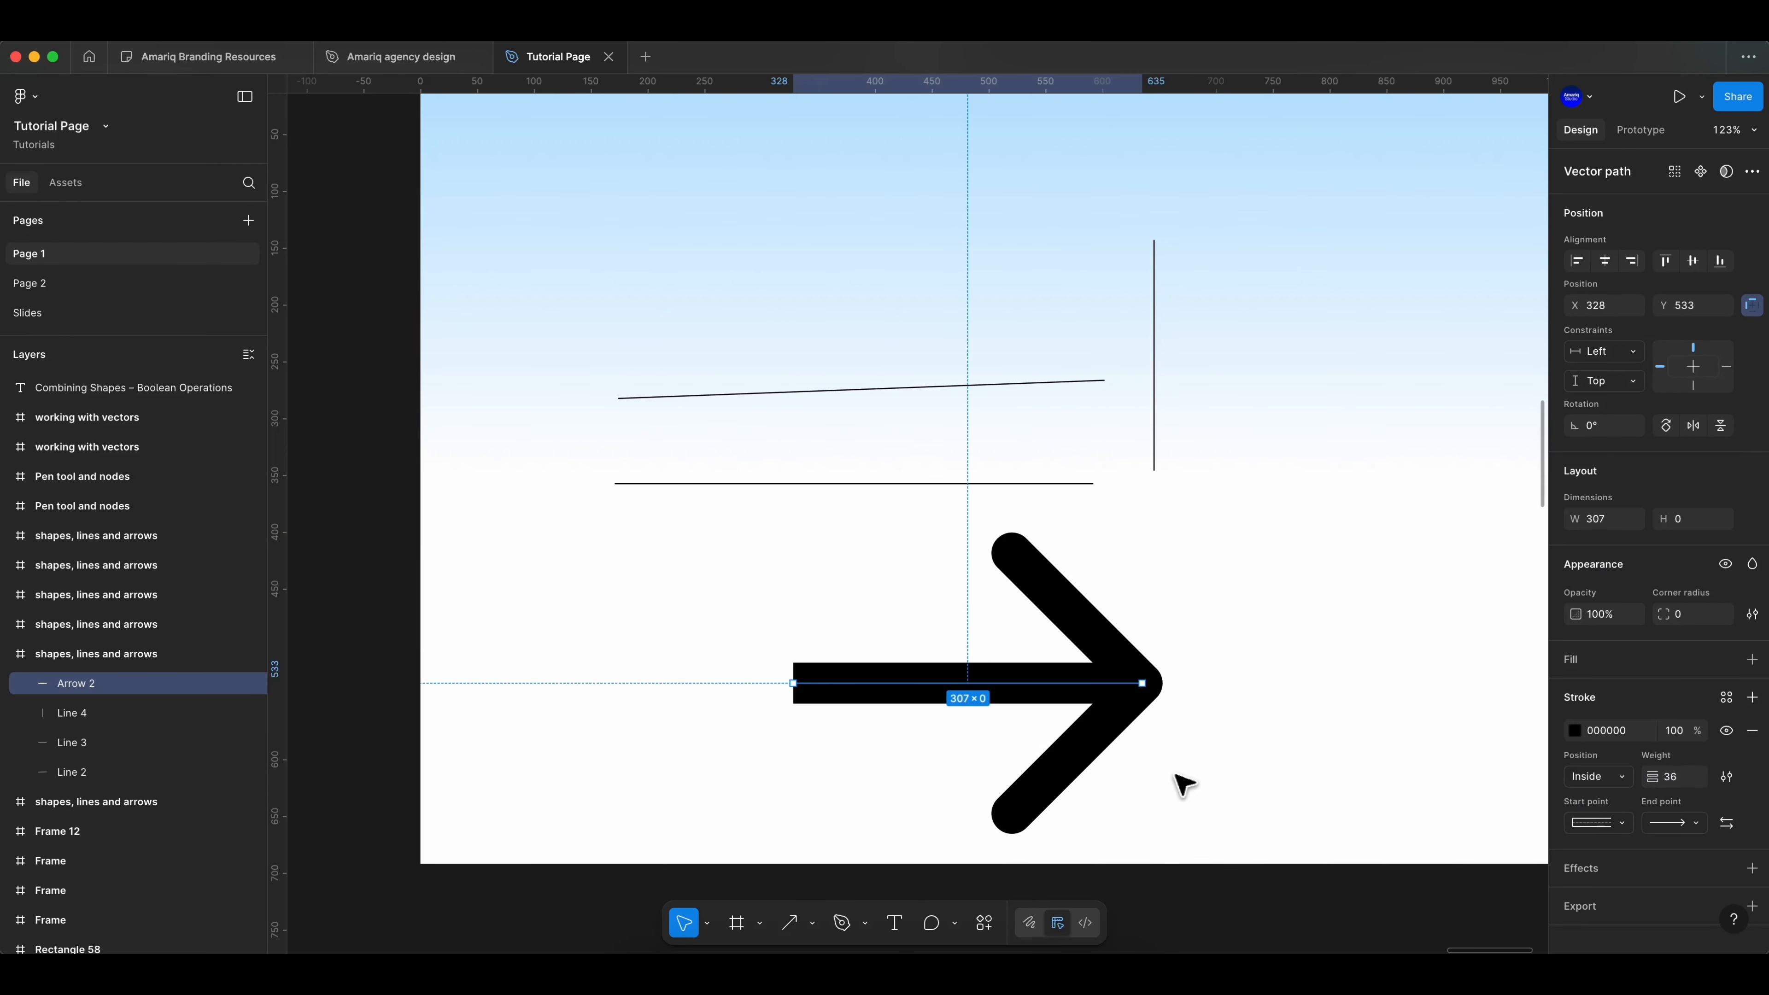
{"action": "left_click", "coordinate": [1574, 730]}
{"action": "left_click", "coordinate": [1497, 612]}
{"action": "left_click", "coordinate": [1117, 719]}
{"action": "scroll", "coordinate": [1118, 718], "scroll_direction": "right", "scroll_amount": 3}
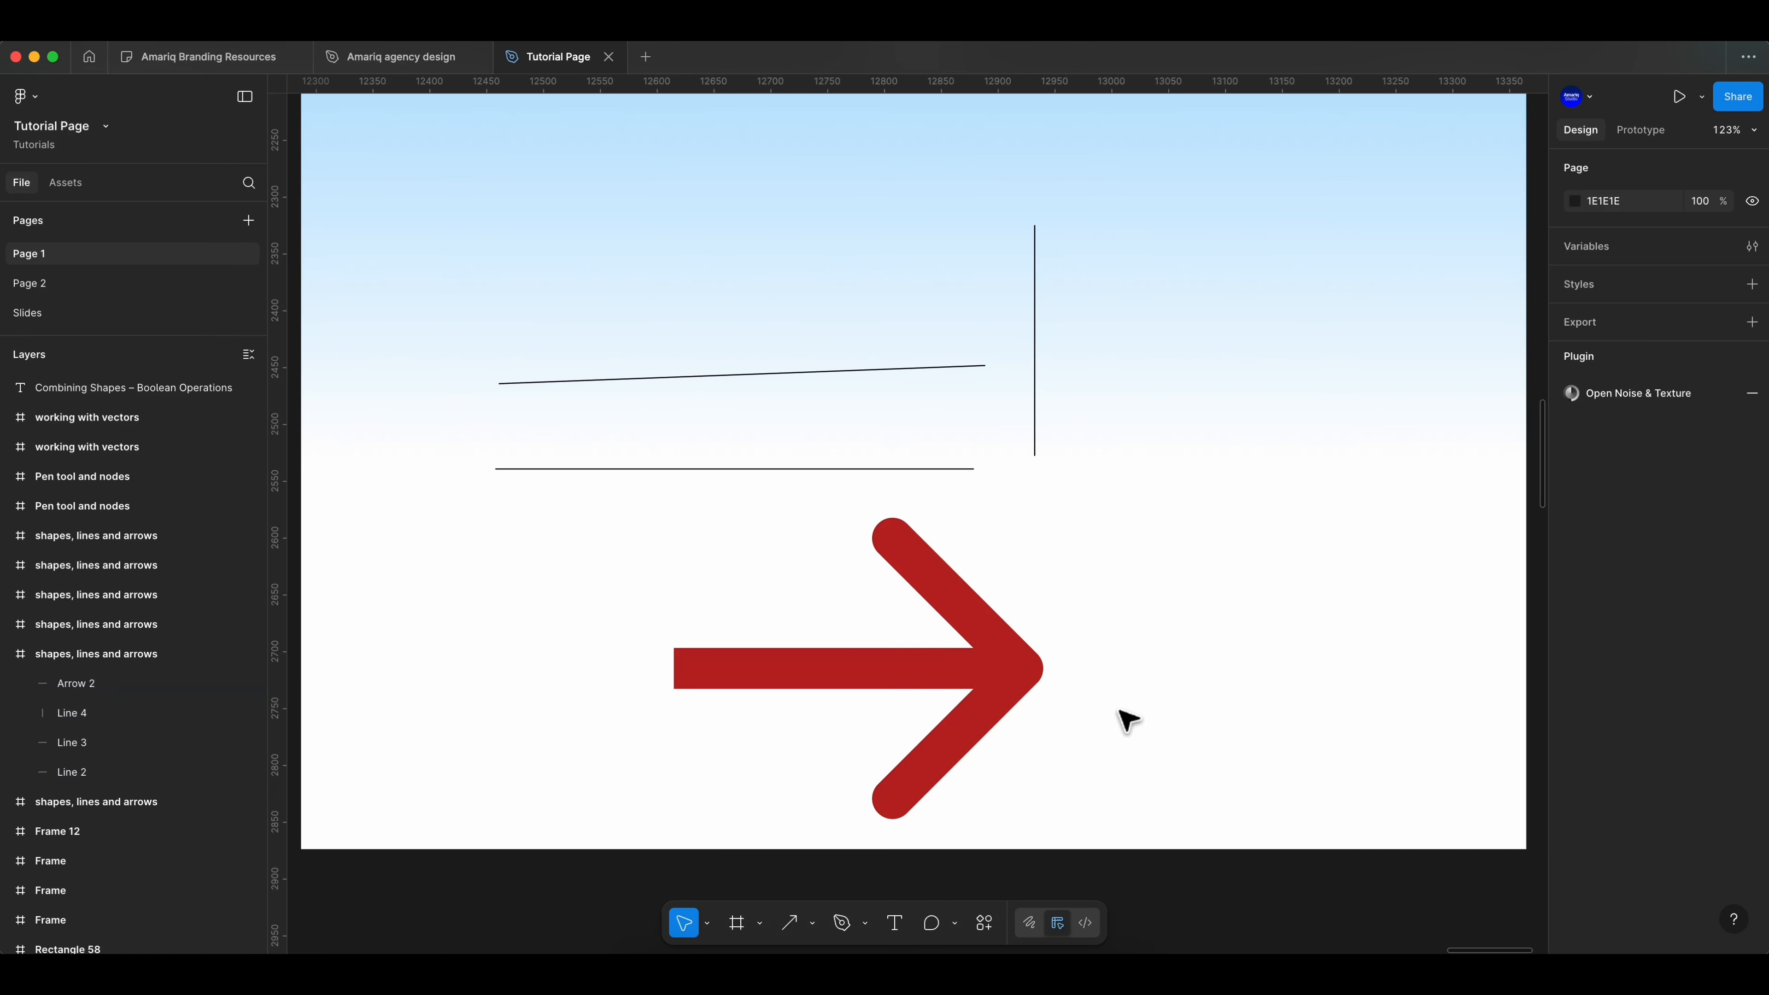
Step: Change the red arrow's end point to the Circle arrow style in its stroke settings
{"action": "left_click", "coordinate": [920, 664]}
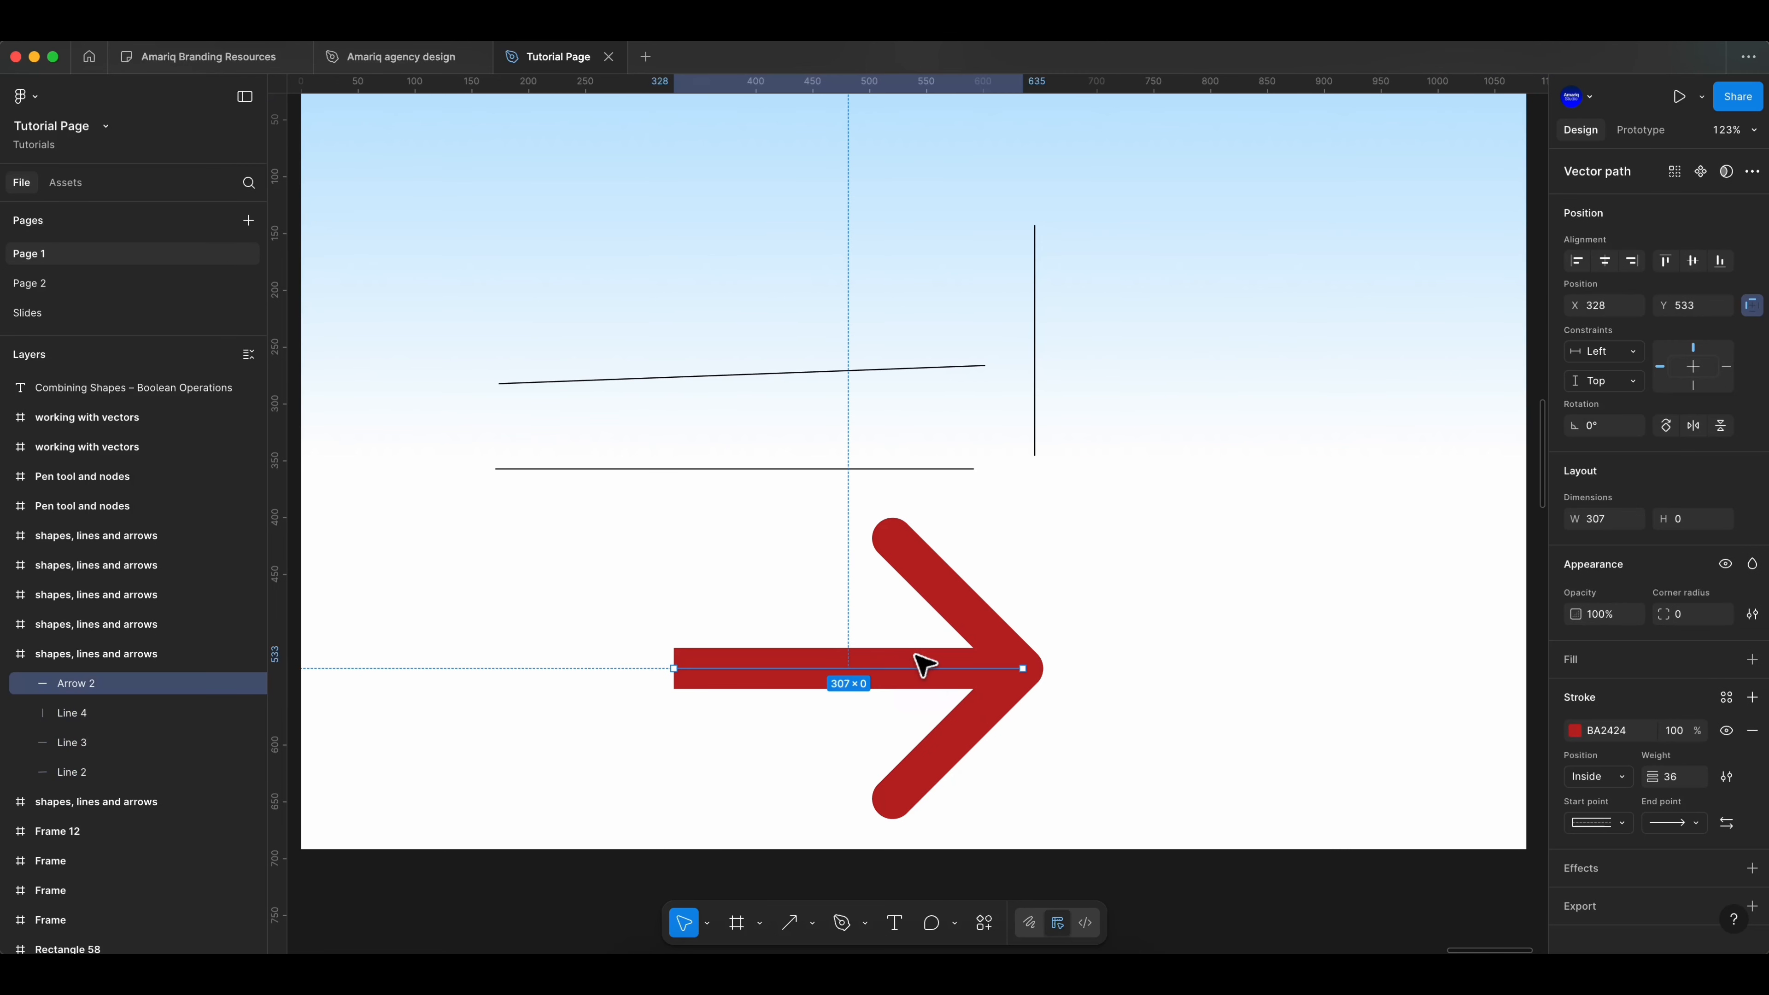
{"action": "left_click", "coordinate": [1726, 777]}
{"action": "left_click", "coordinate": [1523, 841]}
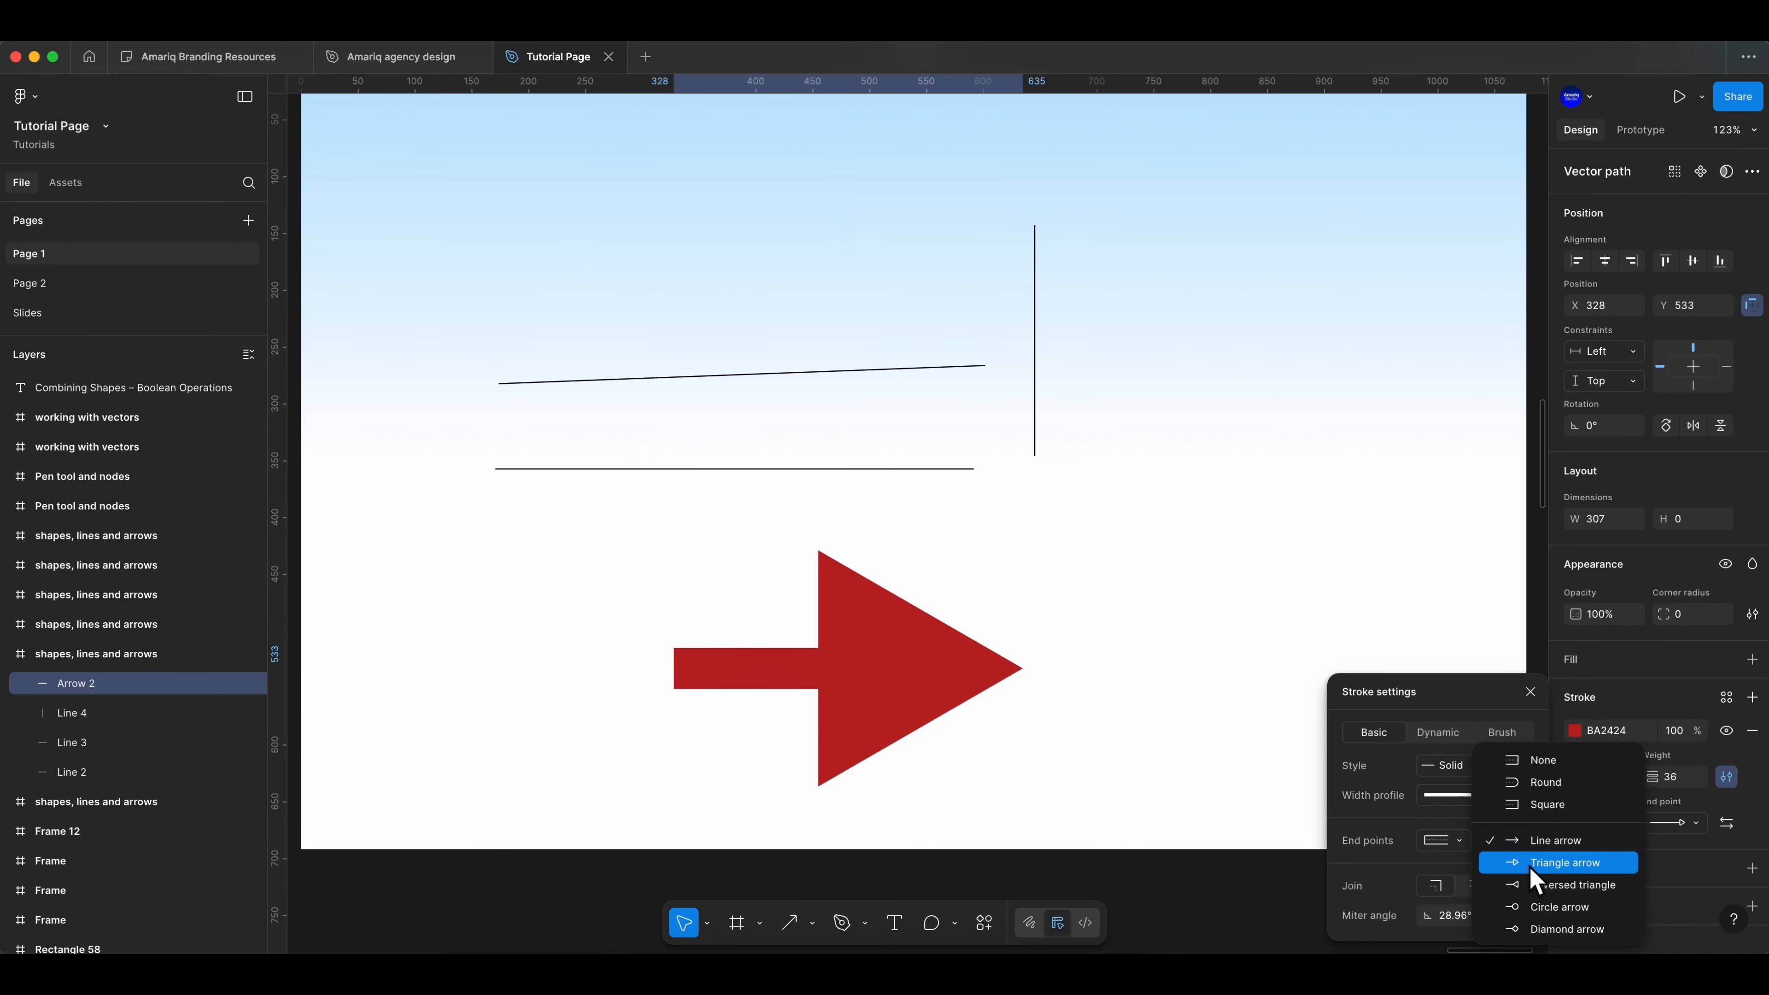
{"action": "left_click", "coordinate": [1535, 906]}
{"action": "left_click", "coordinate": [1228, 672]}
Step: Draw a closed Pen shape in the empty frame through about (223, 216.5), (426.5, 216.5) and (288, 339), closing with a curved segment
{"action": "scroll", "coordinate": [1132, 692], "scroll_direction": "down", "scroll_amount": 5}
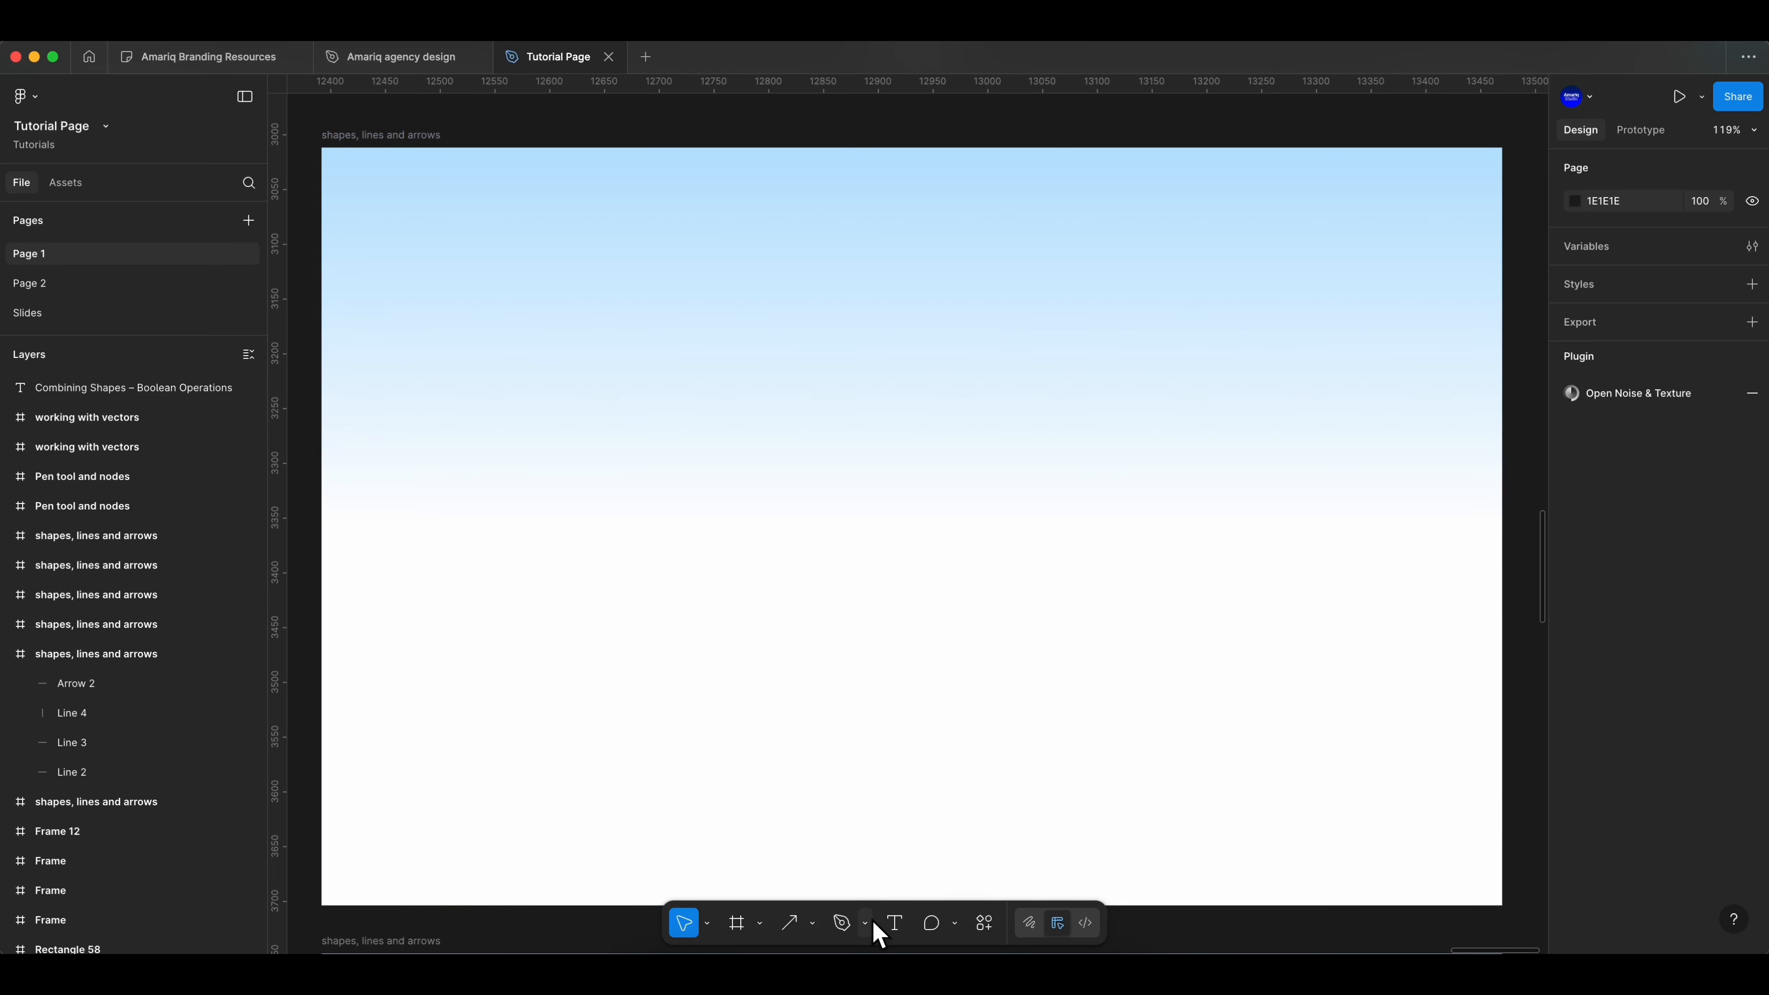
{"action": "left_click", "coordinate": [844, 925]}
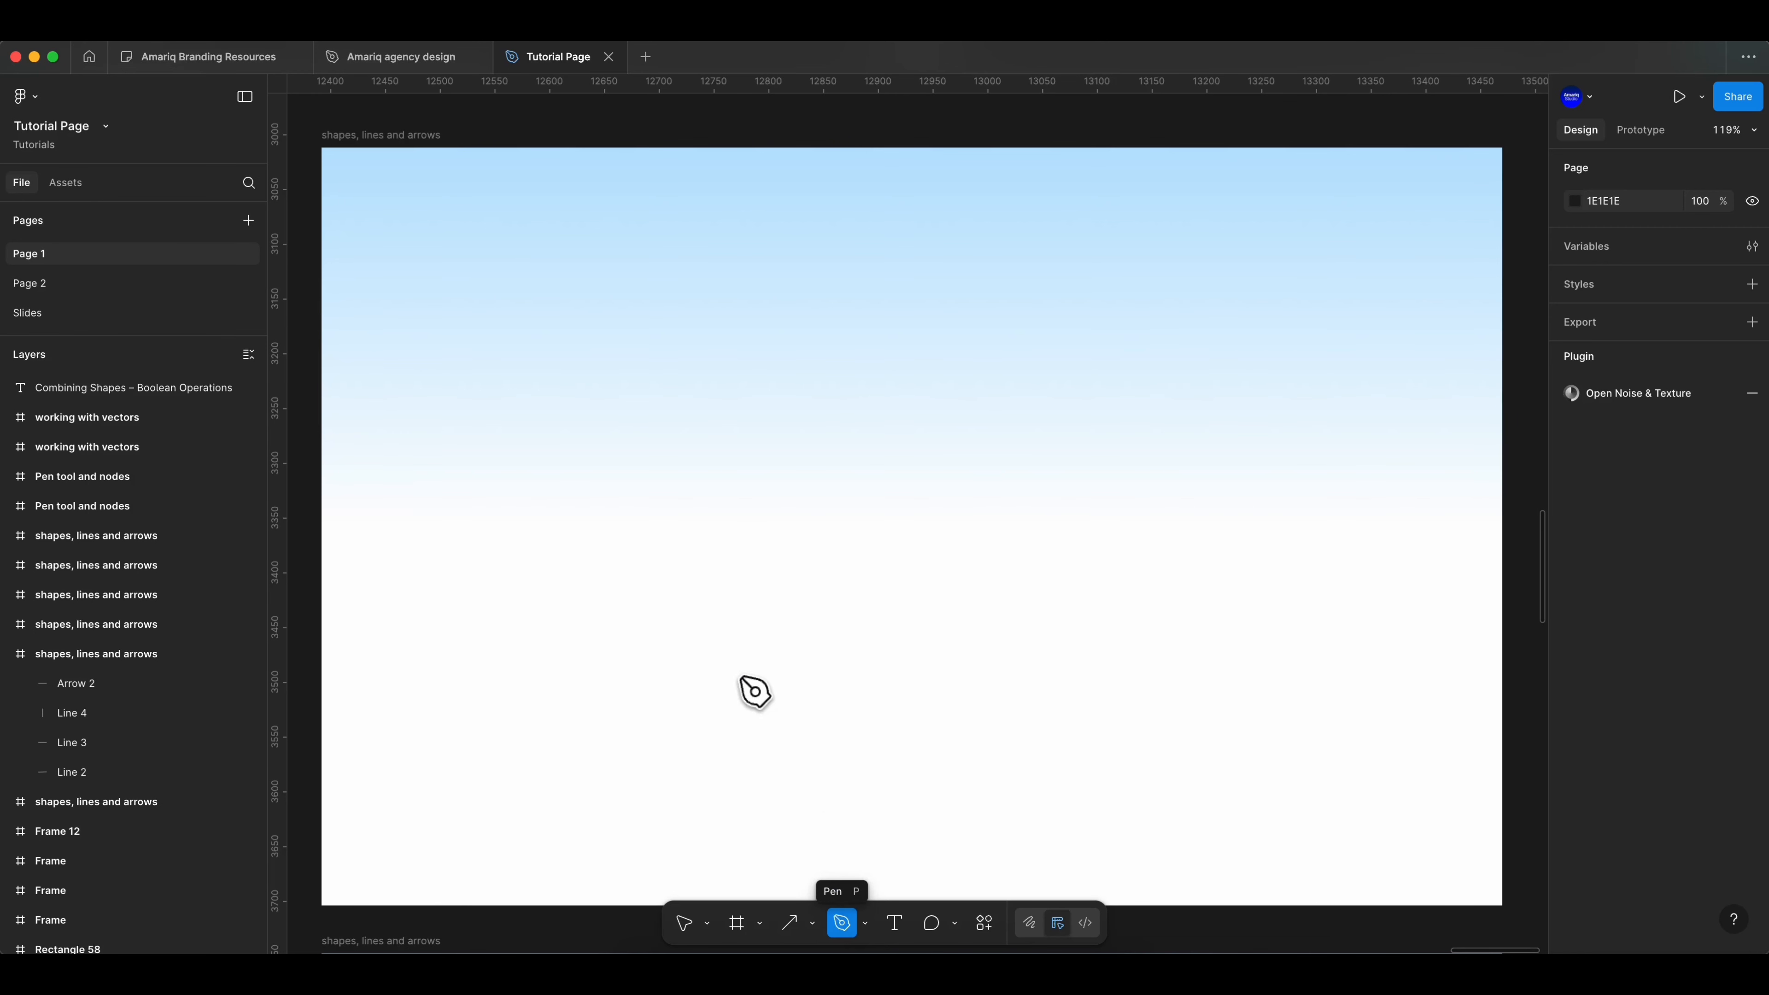
{"action": "left_click", "coordinate": [566, 385]}
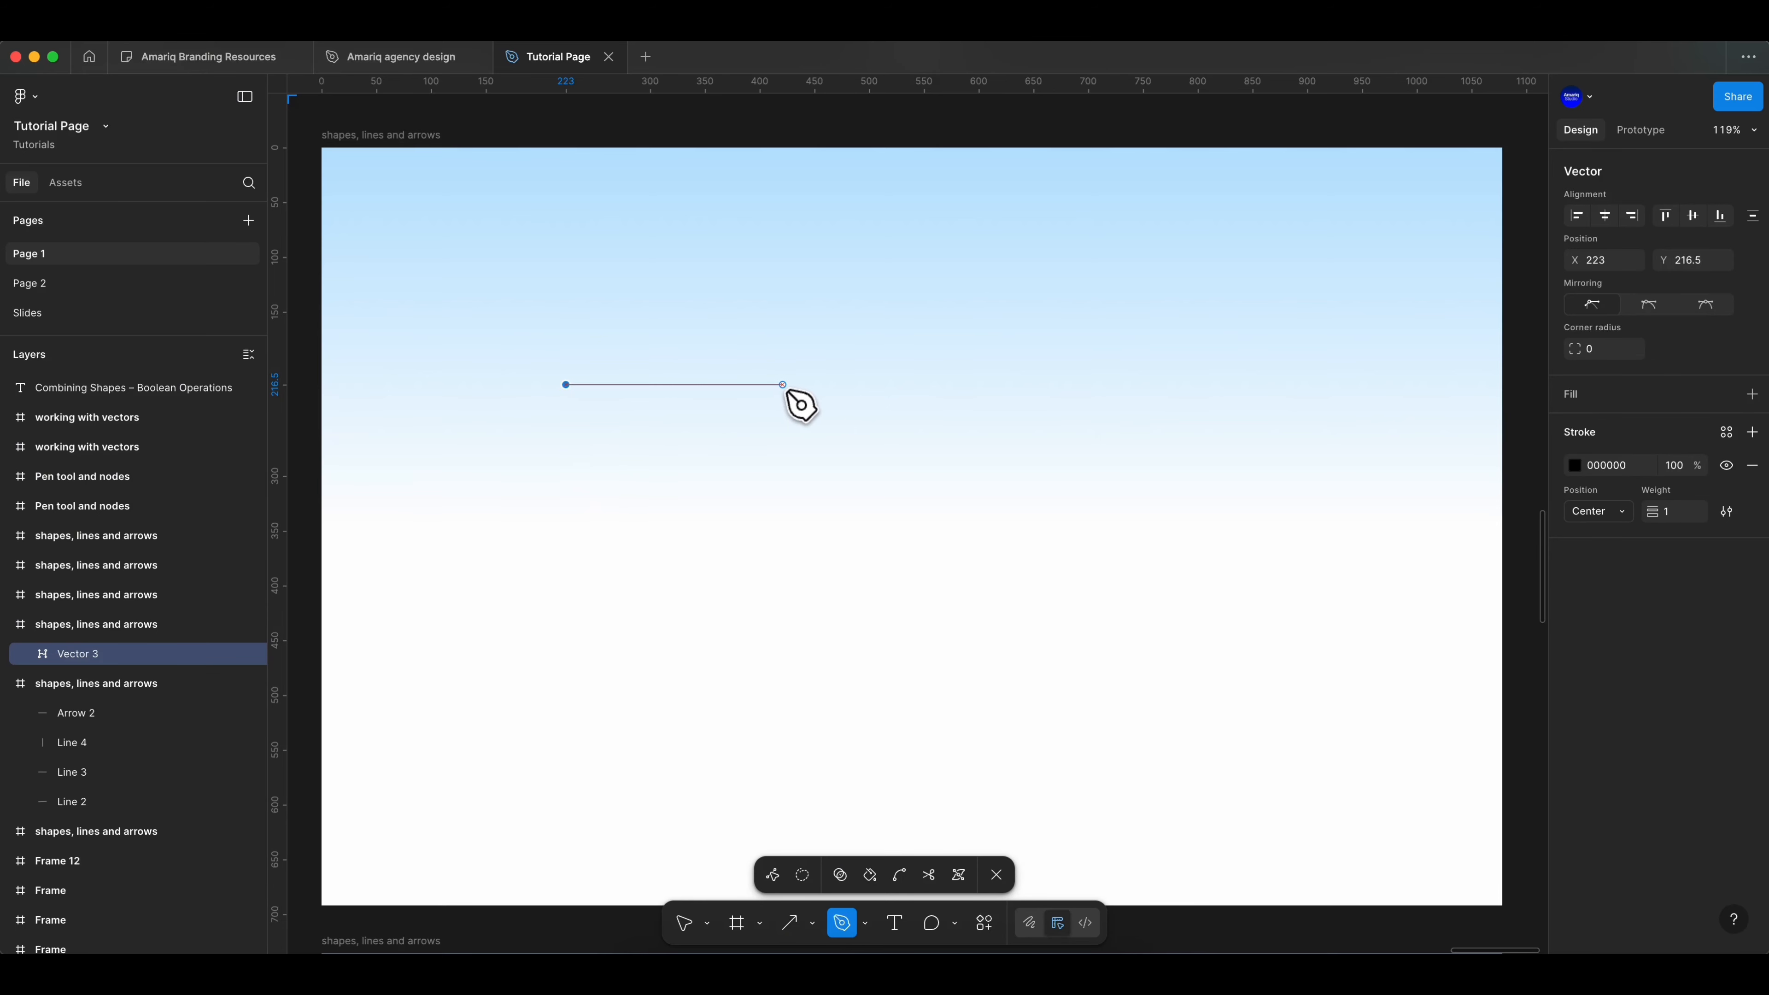
{"action": "left_click", "coordinate": [789, 384]}
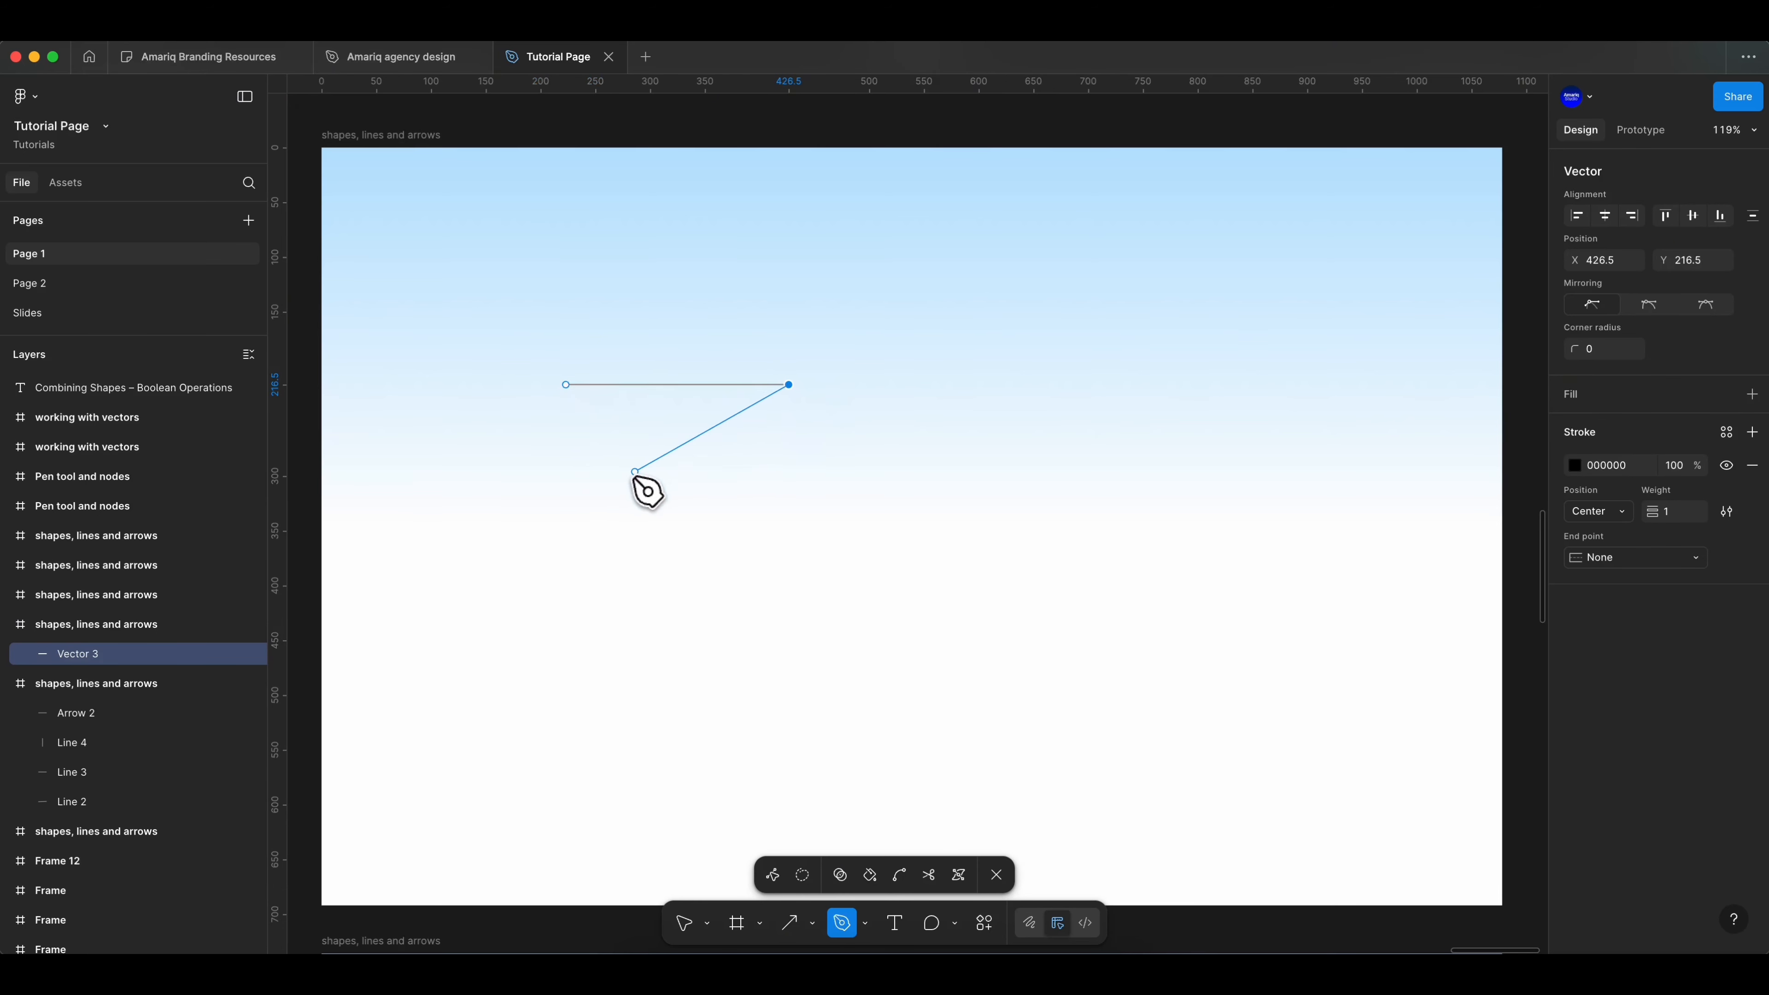
{"action": "left_click", "coordinate": [636, 519]}
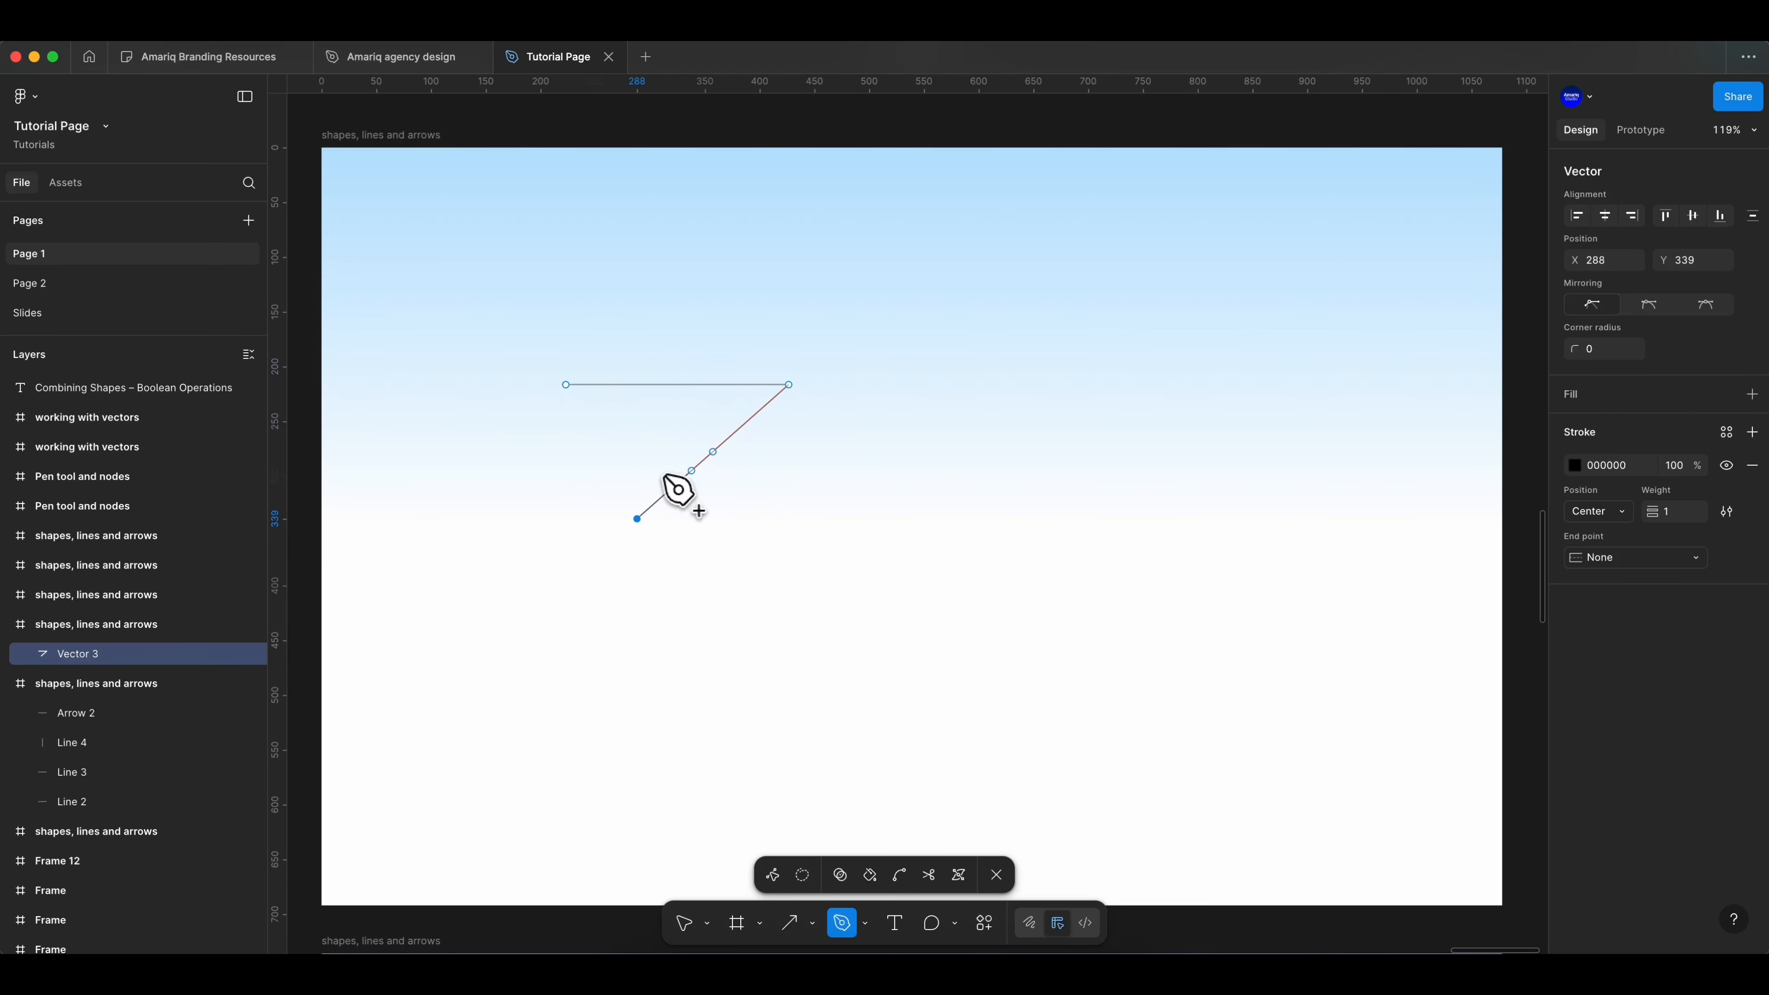
{"action": "left_click", "coordinate": [566, 385]}
{"action": "mouse_move", "coordinate": [566, 385]}
{"action": "left_mouse_down"}
{"action": "mouse_move", "coordinate": [596, 375]}
{"action": "mouse_move", "coordinate": [568, 332]}
{"action": "mouse_move", "coordinate": [636, 280]}
{"action": "mouse_move", "coordinate": [644, 250]}
{"action": "left_mouse_up"}
Step: Recolour the pen shape's stroke red (BD1919) and set its weight to 37
{"action": "left_click", "coordinate": [1574, 465]}
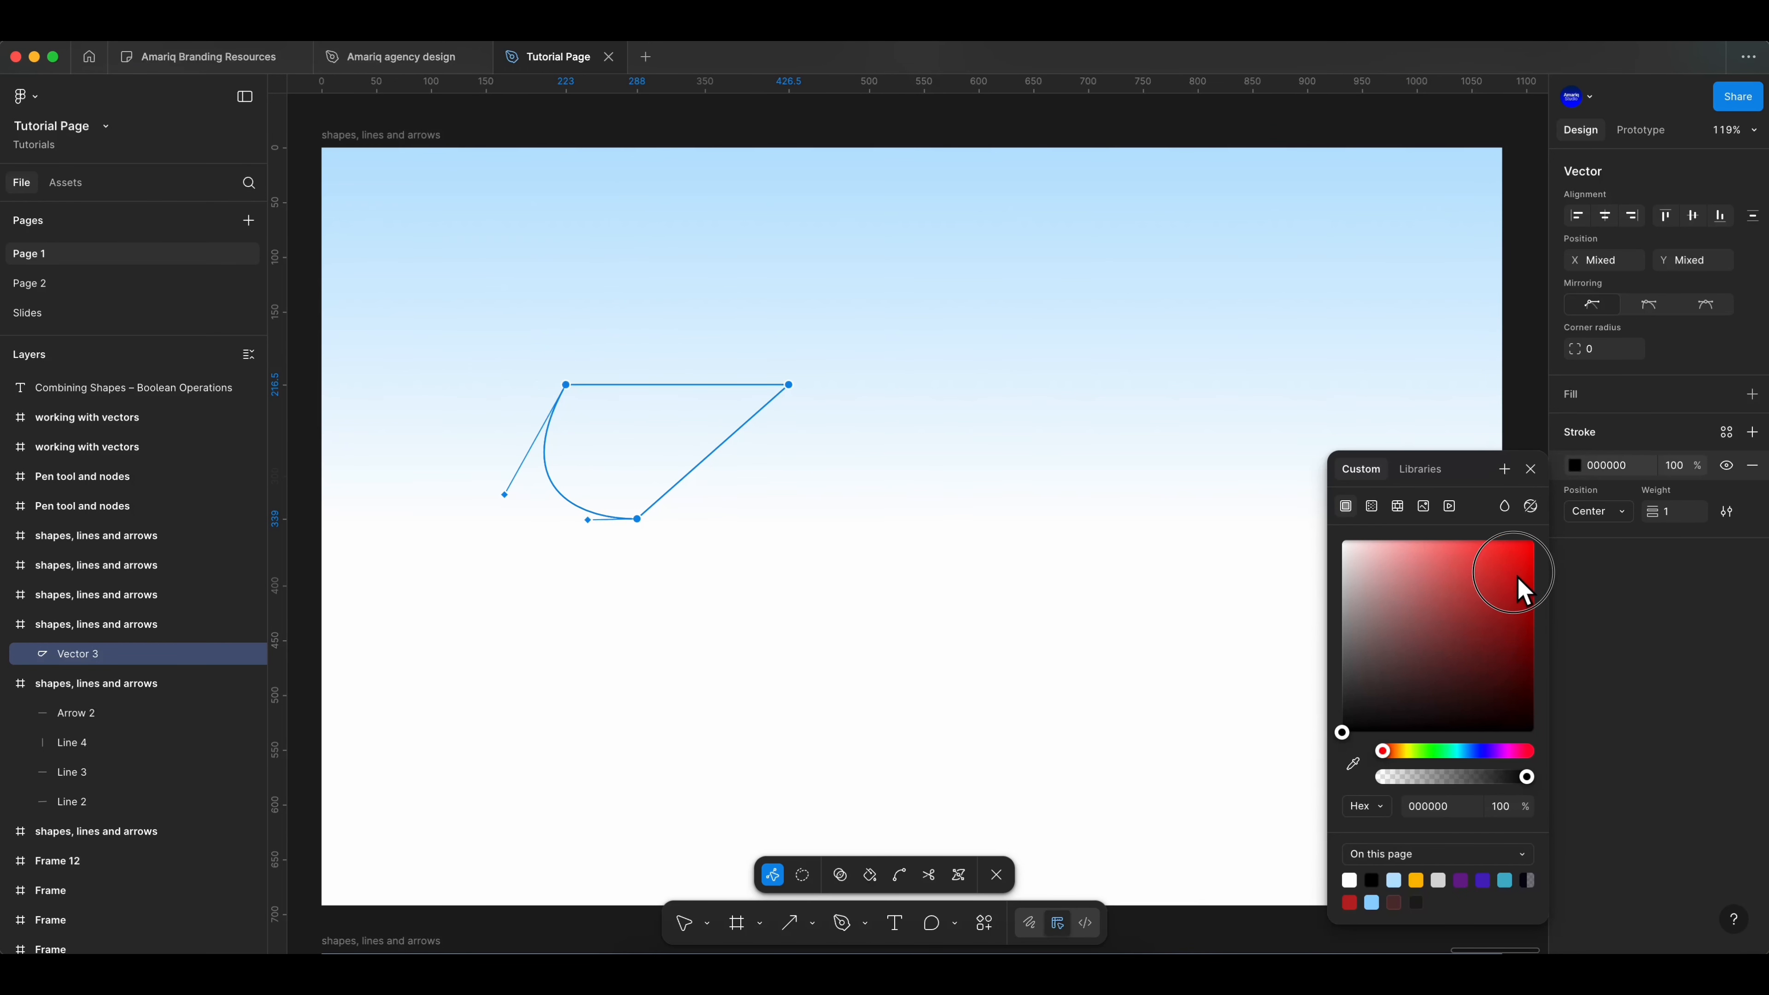
{"action": "left_click", "coordinate": [1518, 579]}
{"action": "left_click_drag", "start_coordinate": [1523, 593], "coordinate": [1513, 603]}
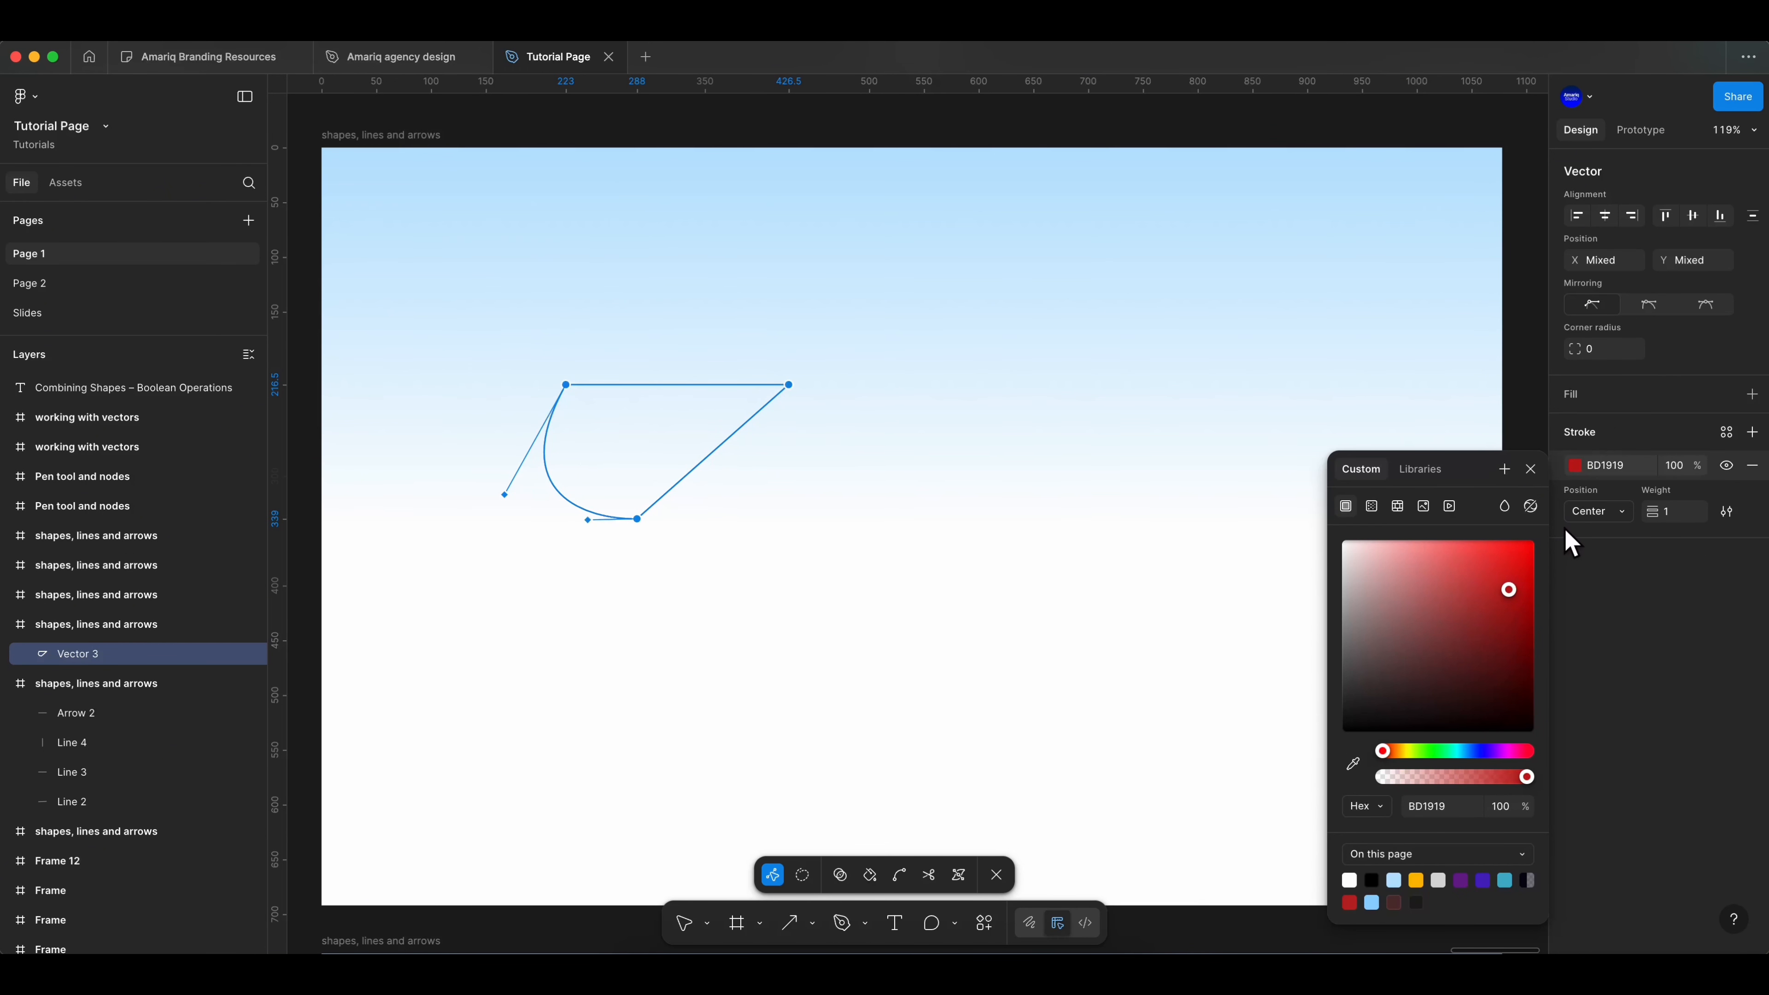
{"action": "left_click", "coordinate": [1530, 468]}
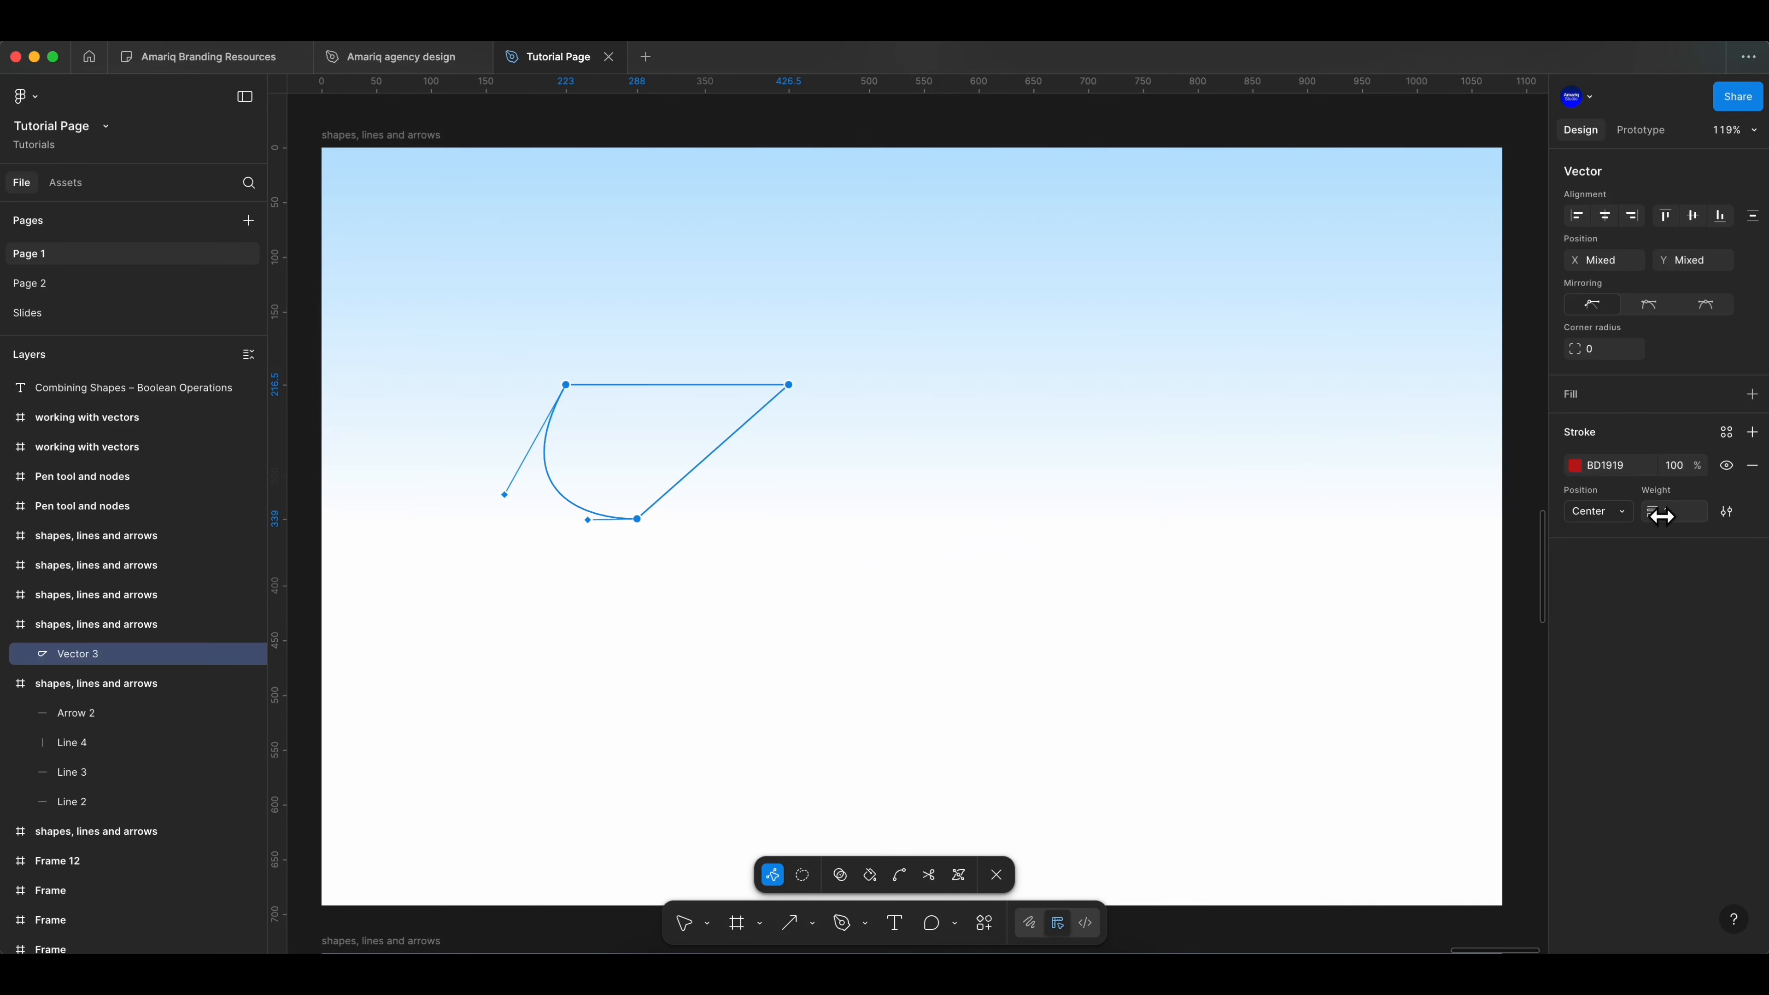
{"action": "left_click_drag", "start_coordinate": [1661, 515], "coordinate": [1694, 515]}
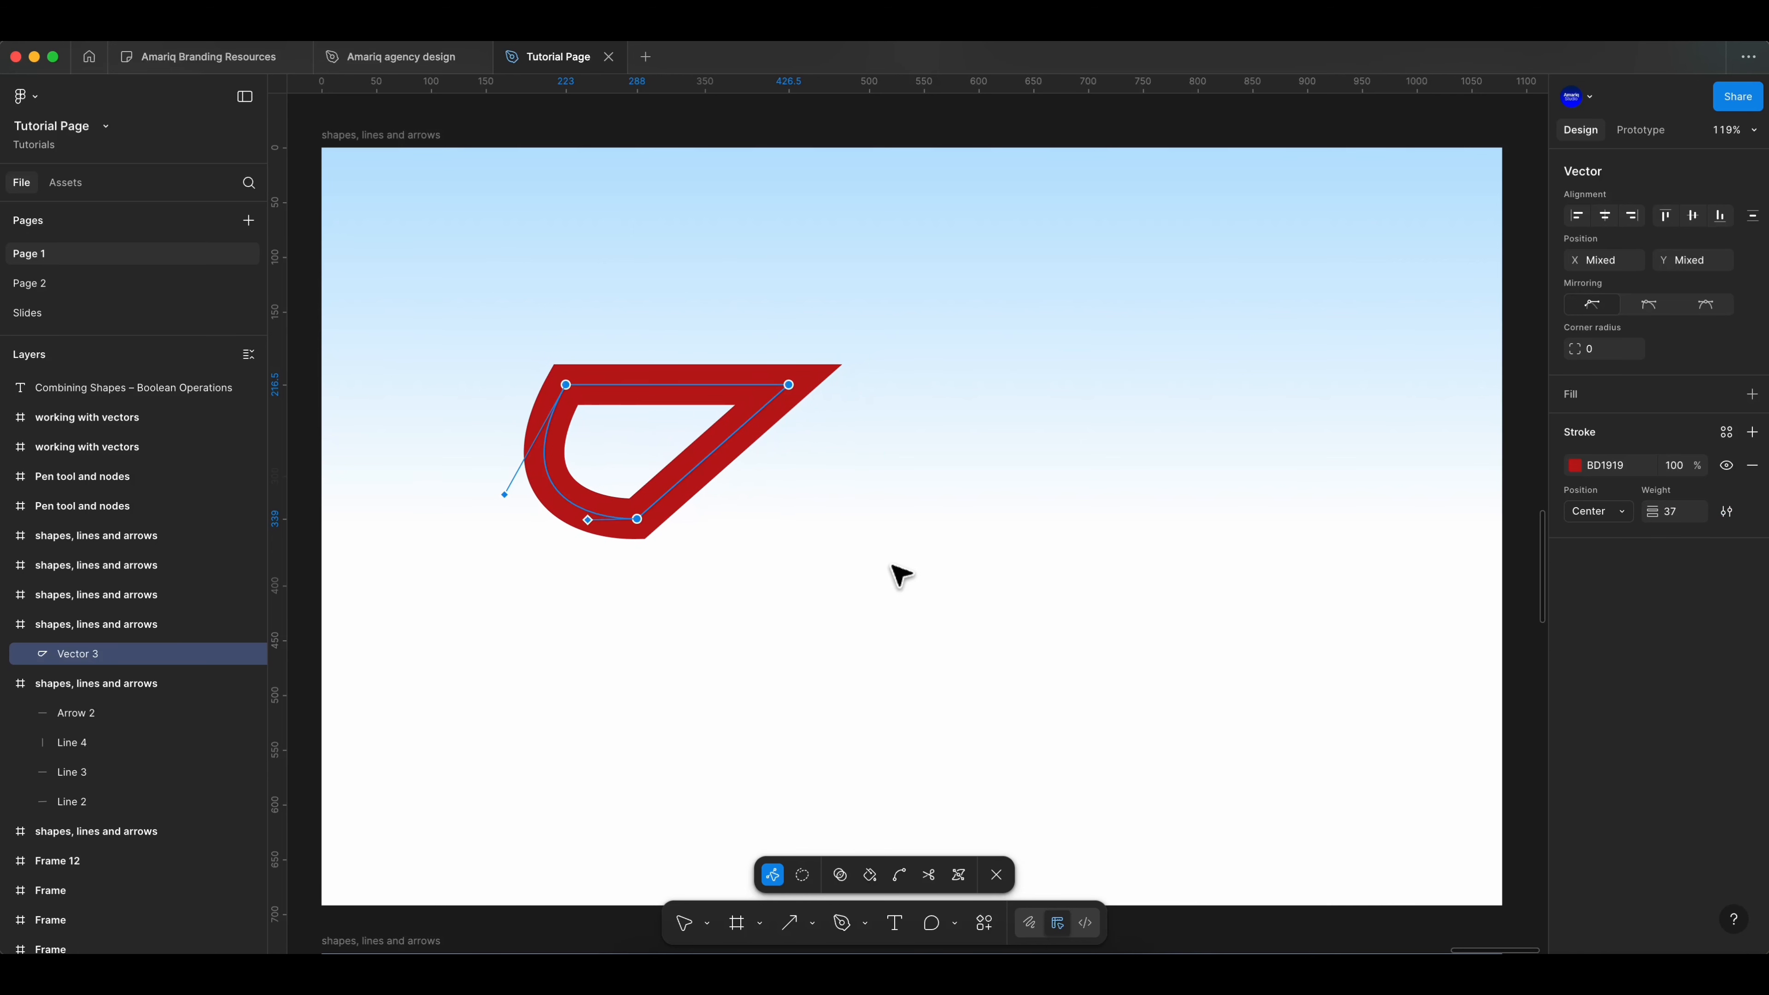
Step: Examine the pen shape's stroke position and width profile options, then leave vector editing
{"action": "left_click", "coordinate": [1595, 511]}
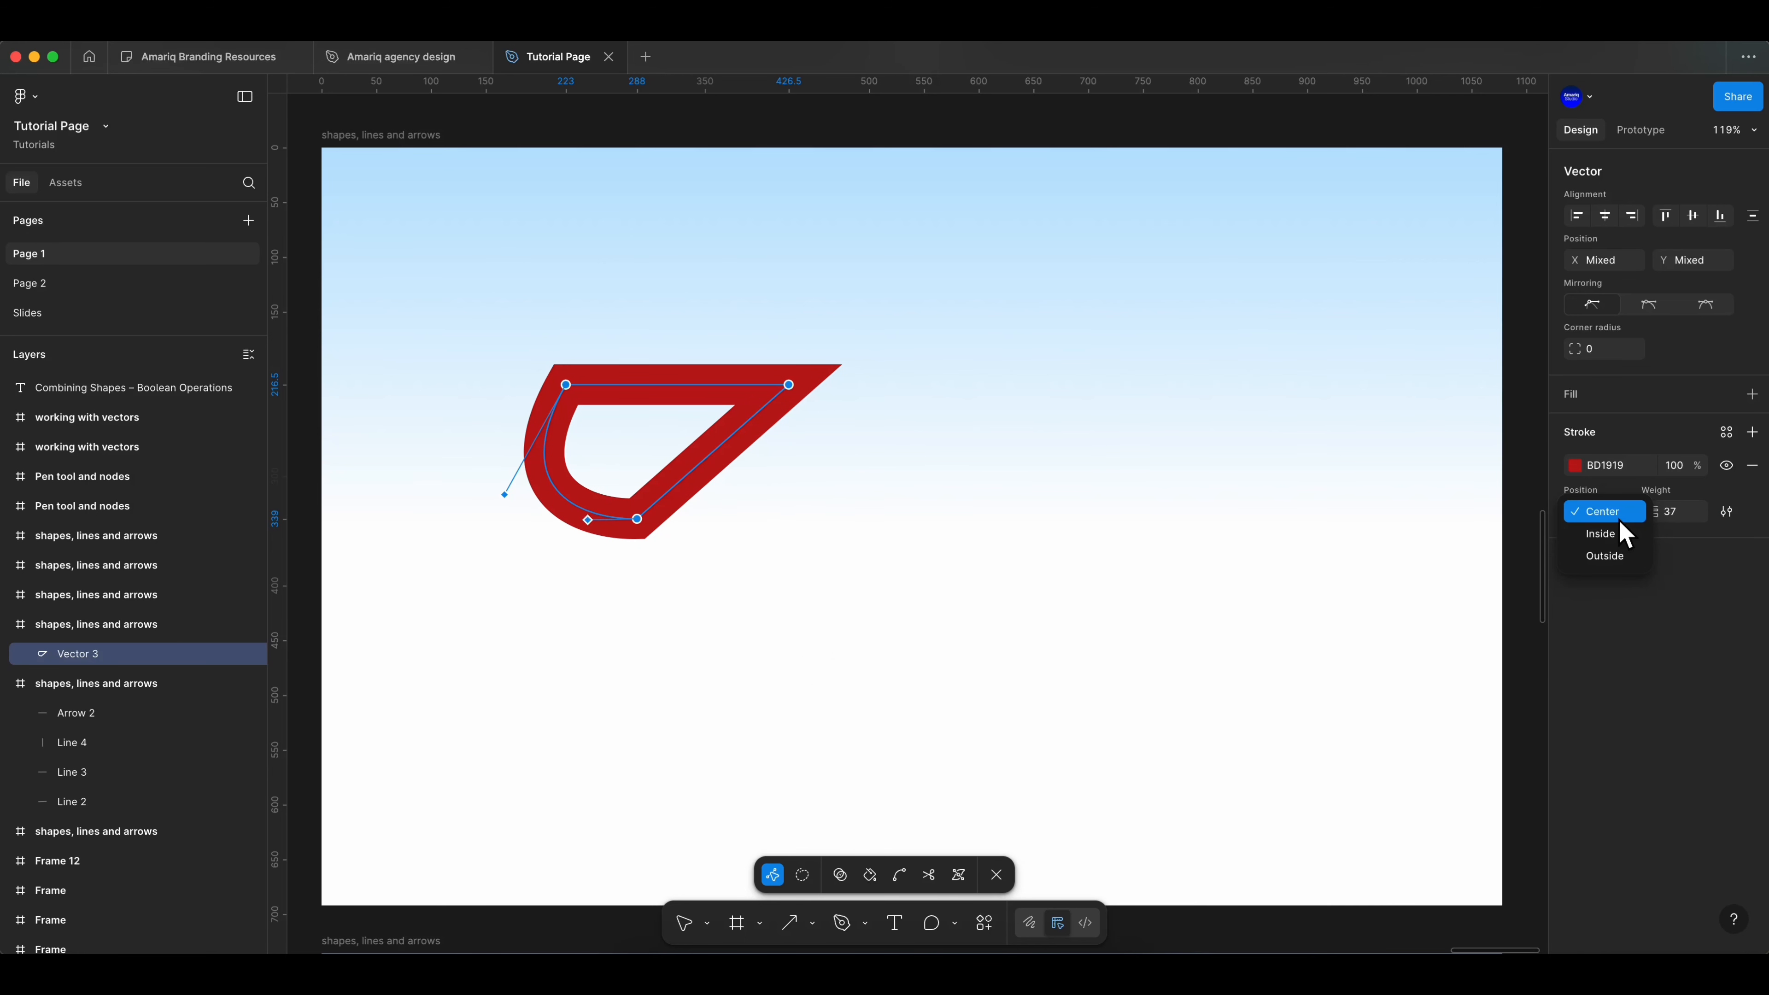
{"action": "left_click", "coordinate": [1726, 511]}
{"action": "left_click", "coordinate": [1474, 602]}
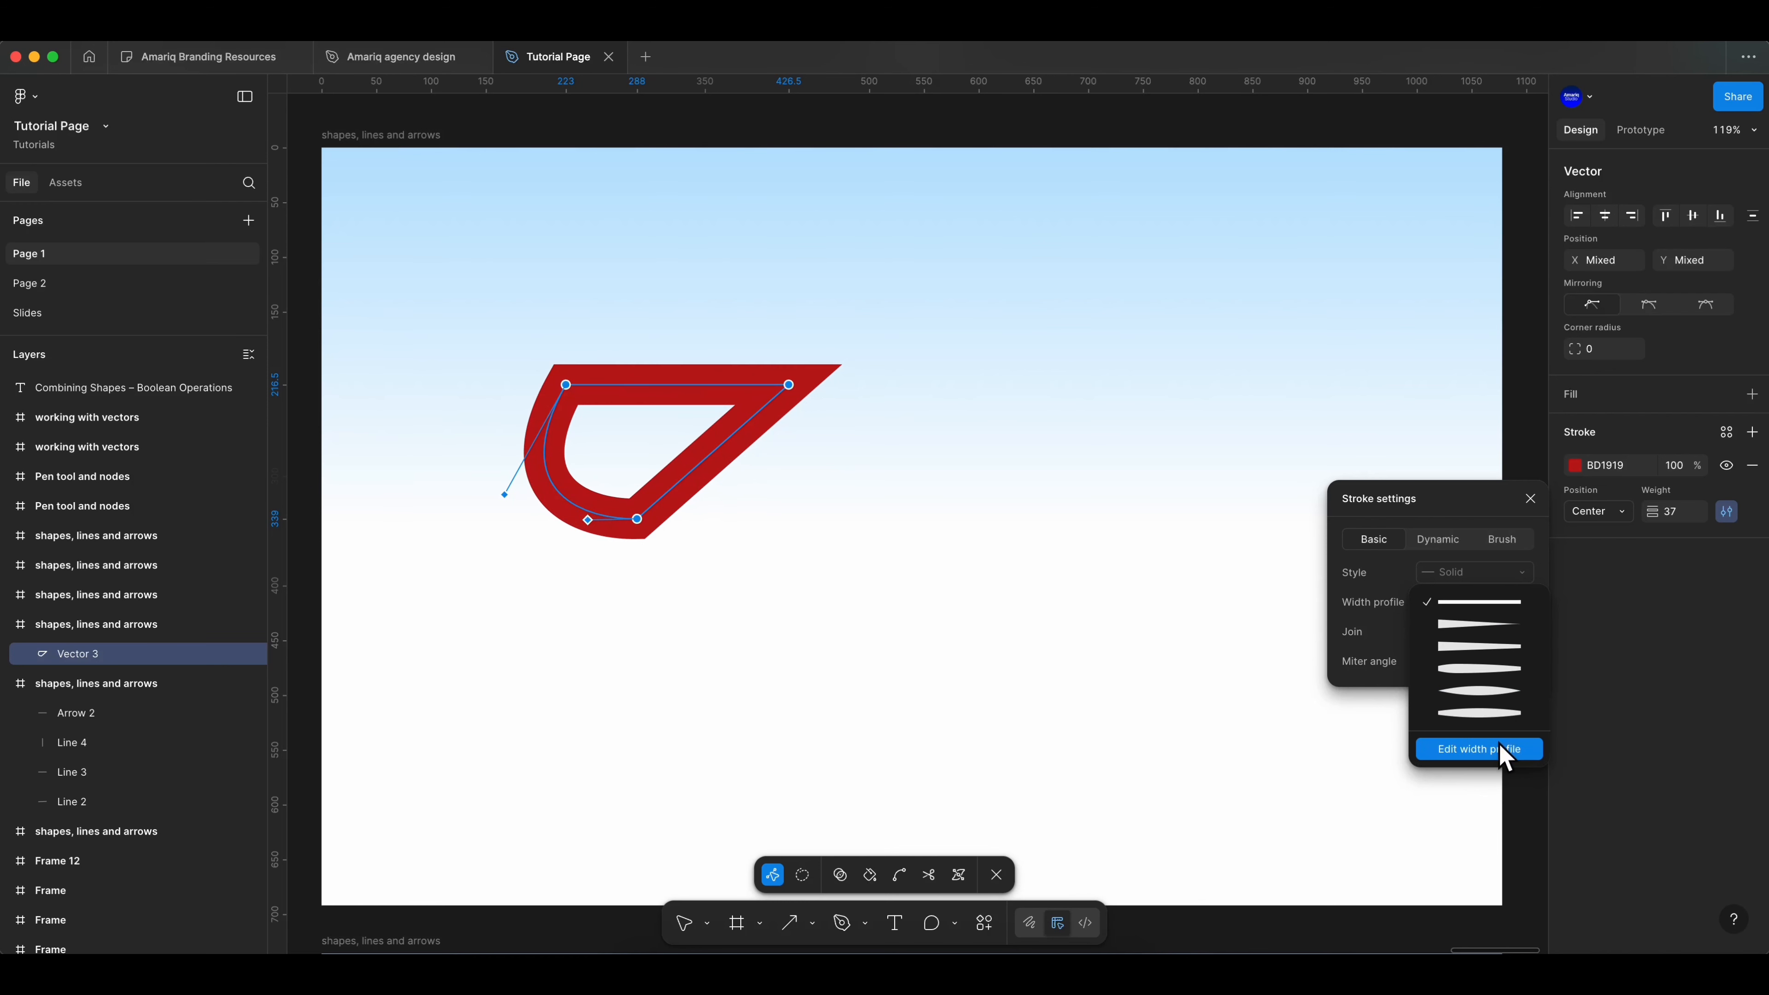
{"action": "left_click", "coordinate": [1557, 550]}
{"action": "left_click", "coordinate": [1620, 566]}
{"action": "left_click", "coordinate": [1097, 517]}
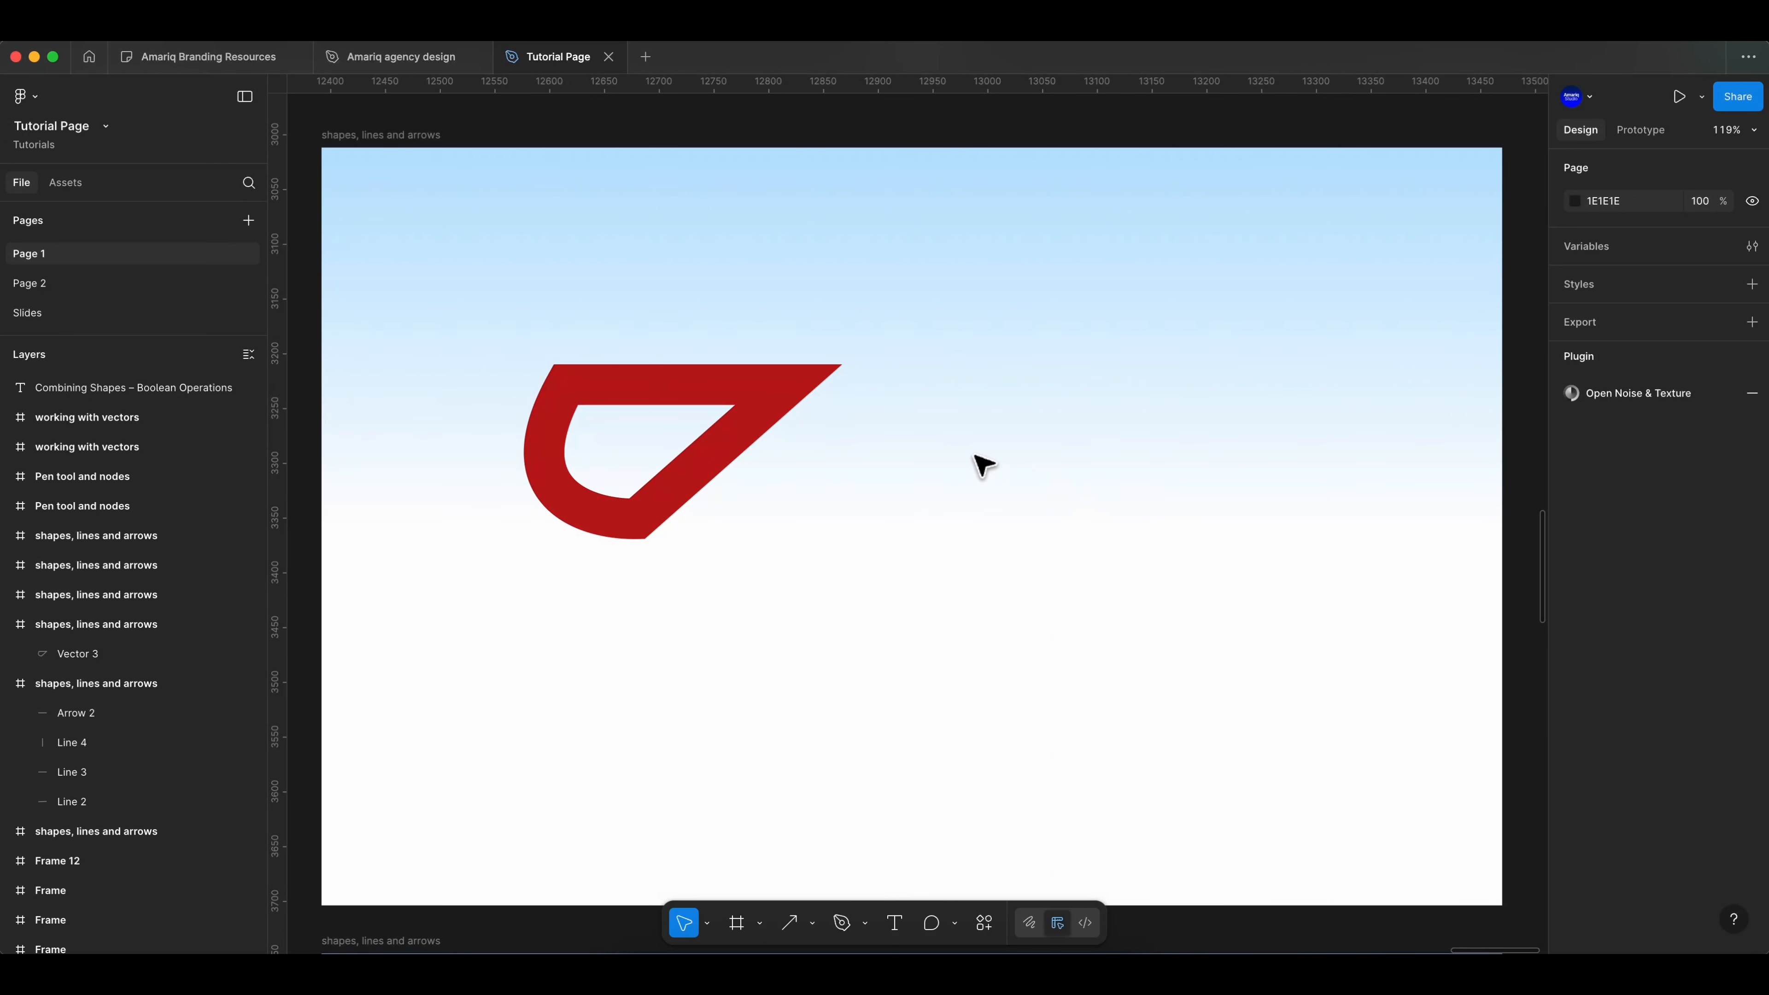
Step: Reopen the red shape for vector editing and shift its two upper anchors slightly, the right one to about X 440.5, Y 215
{"action": "left_click", "coordinate": [804, 396]}
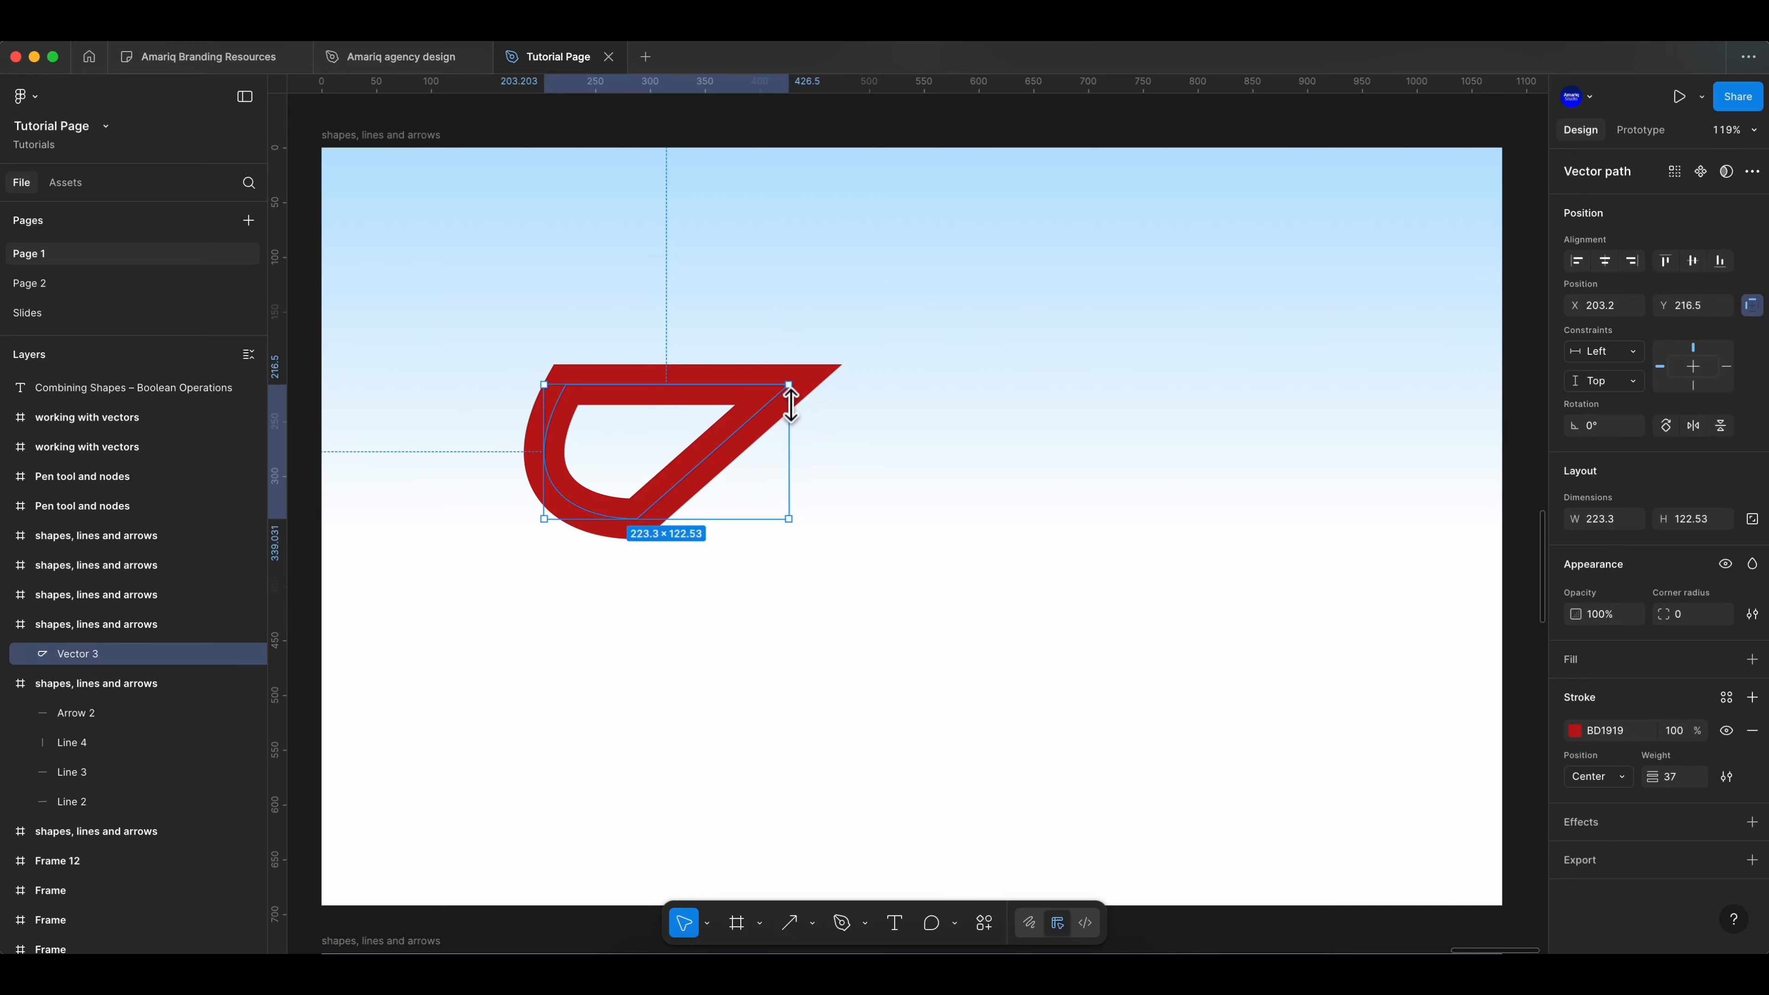
{"action": "key", "text": "Return"}
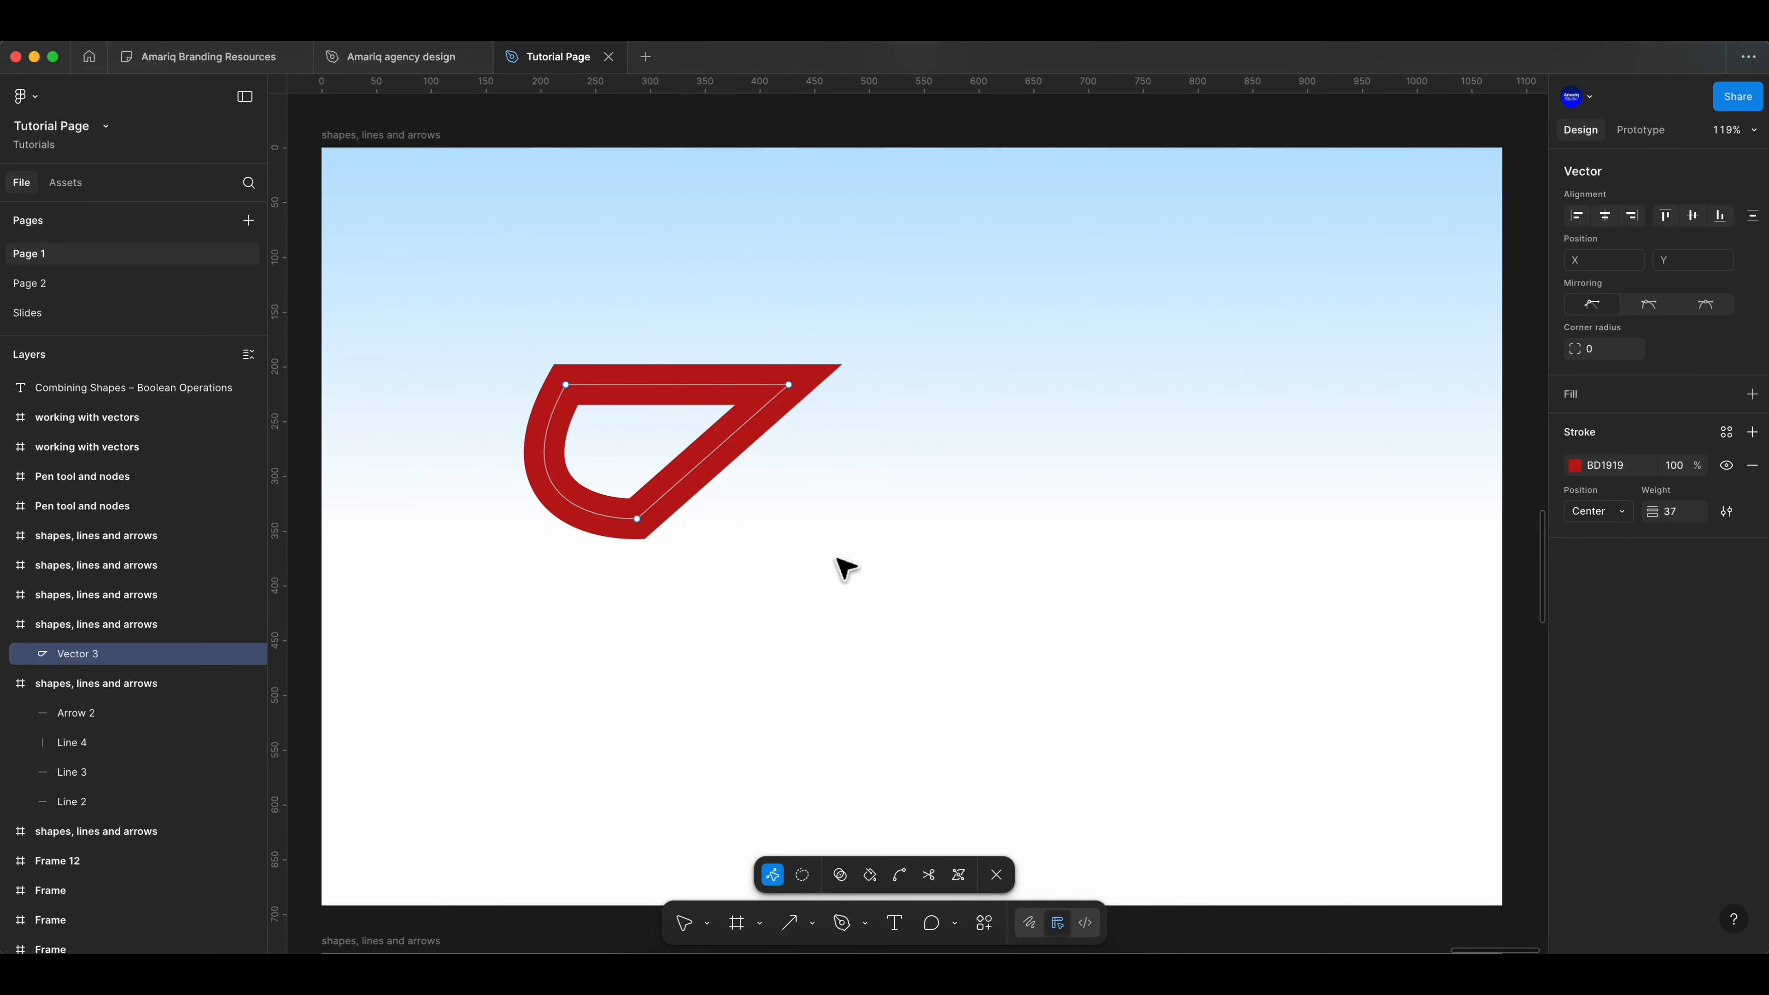
{"action": "left_click", "coordinate": [789, 385]}
{"action": "left_click", "coordinate": [566, 385]}
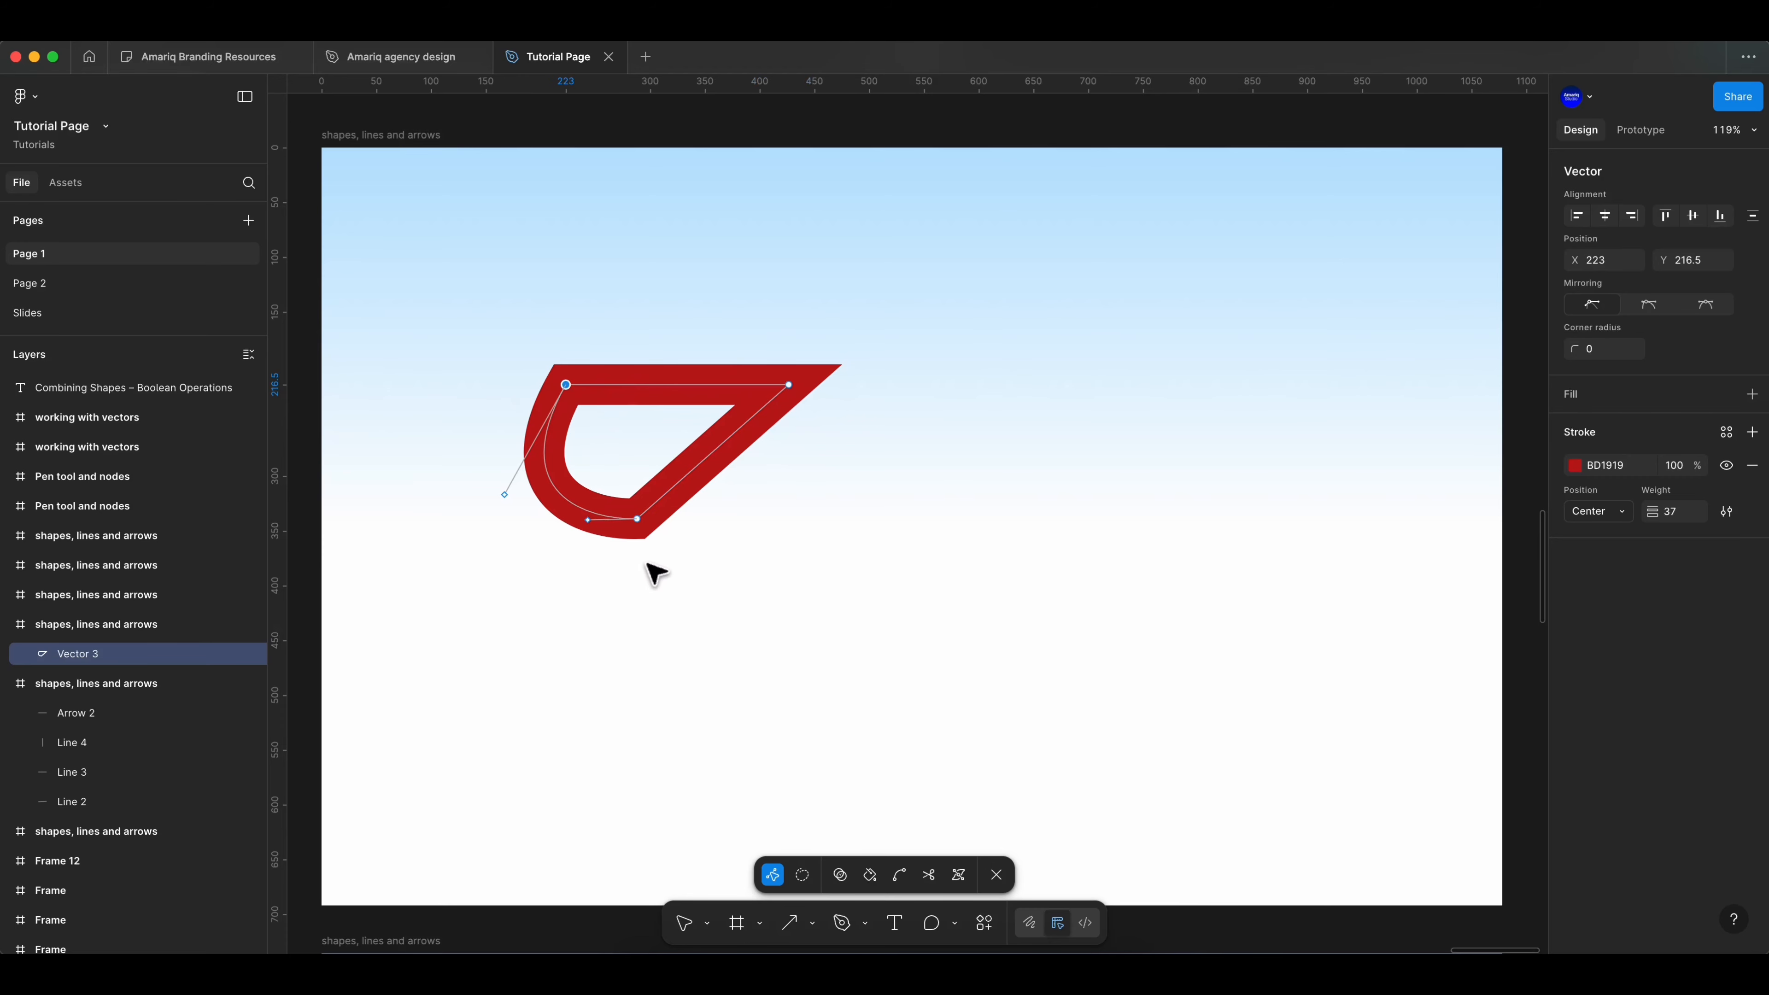
{"action": "left_click", "coordinate": [637, 520]}
{"action": "mouse_move", "coordinate": [566, 385]}
{"action": "left_mouse_down"}
{"action": "mouse_move", "coordinate": [593, 392]}
{"action": "mouse_move", "coordinate": [581, 368]}
{"action": "left_mouse_up"}
{"action": "left_click_drag", "start_coordinate": [790, 388], "coordinate": [805, 385]}
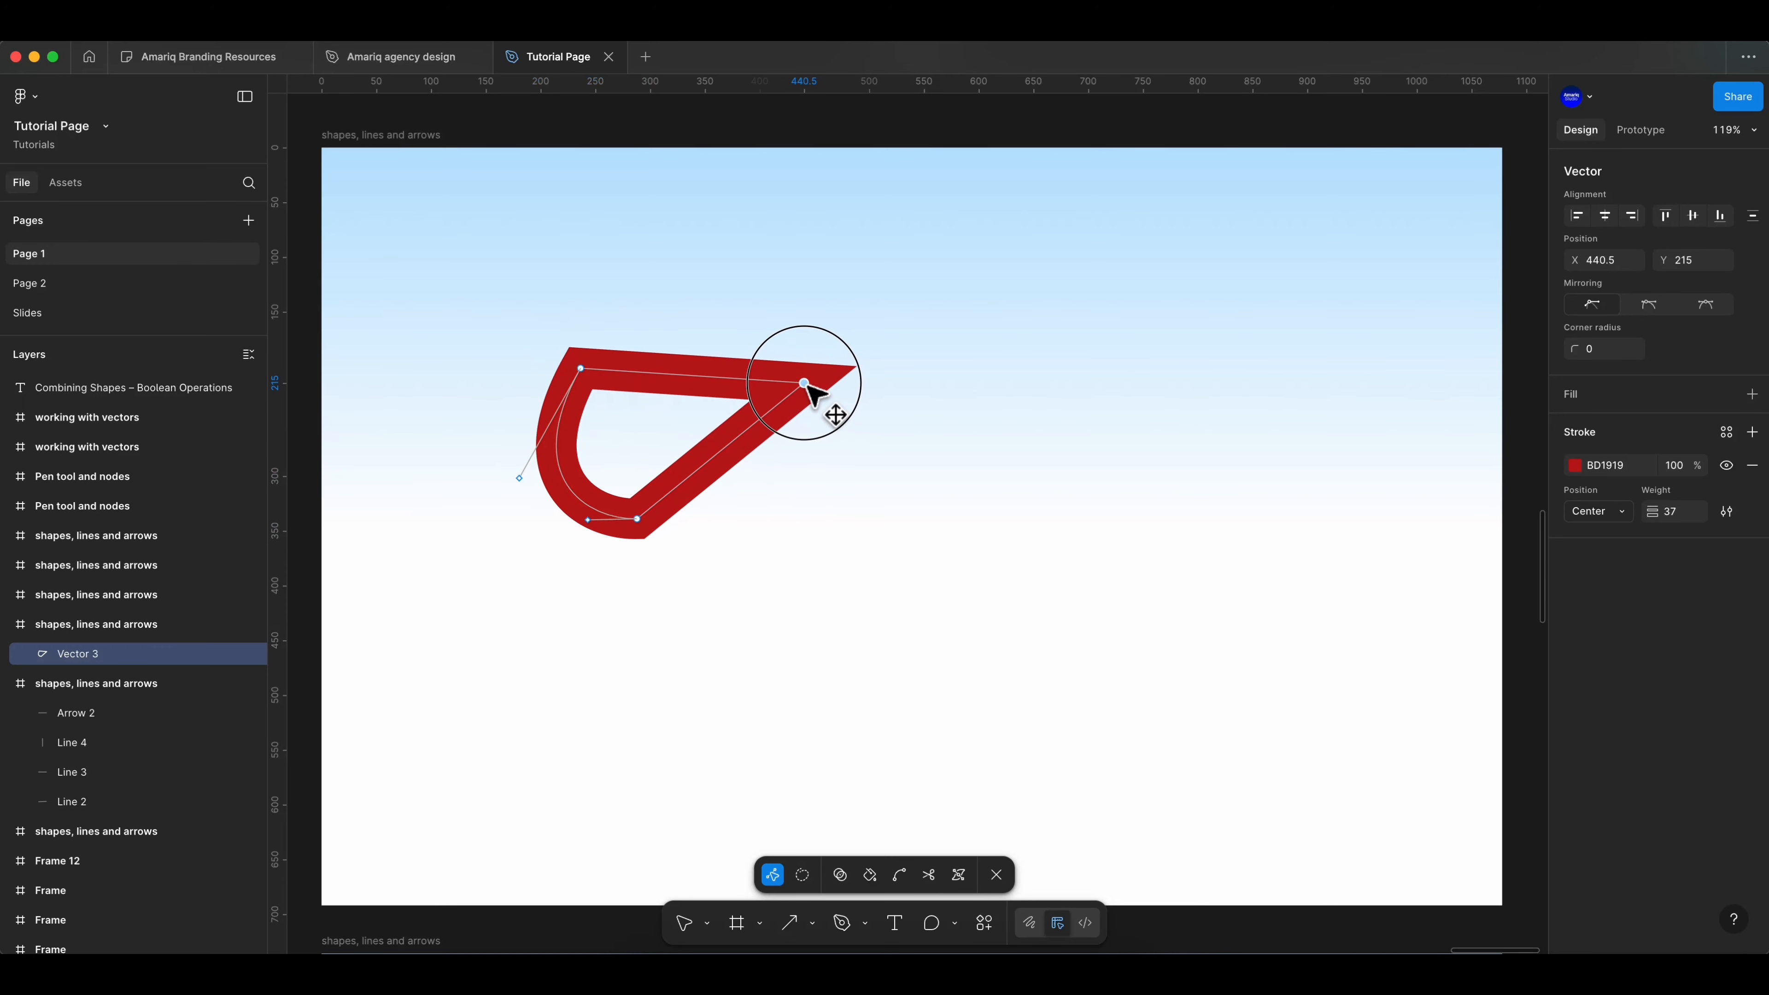
Step: Widen the left curve by extending both its Bézier handles outward, and move the lower anchor to about X 294.5, Y 348.5
{"action": "mouse_move", "coordinate": [520, 478]}
{"action": "left_mouse_down"}
{"action": "mouse_move", "coordinate": [511, 440]}
{"action": "mouse_move", "coordinate": [476, 468]}
{"action": "mouse_move", "coordinate": [497, 475]}
{"action": "left_mouse_up"}
{"action": "mouse_move", "coordinate": [587, 520]}
{"action": "left_mouse_down"}
{"action": "mouse_move", "coordinate": [578, 534]}
{"action": "mouse_move", "coordinate": [568, 519]}
{"action": "left_mouse_up"}
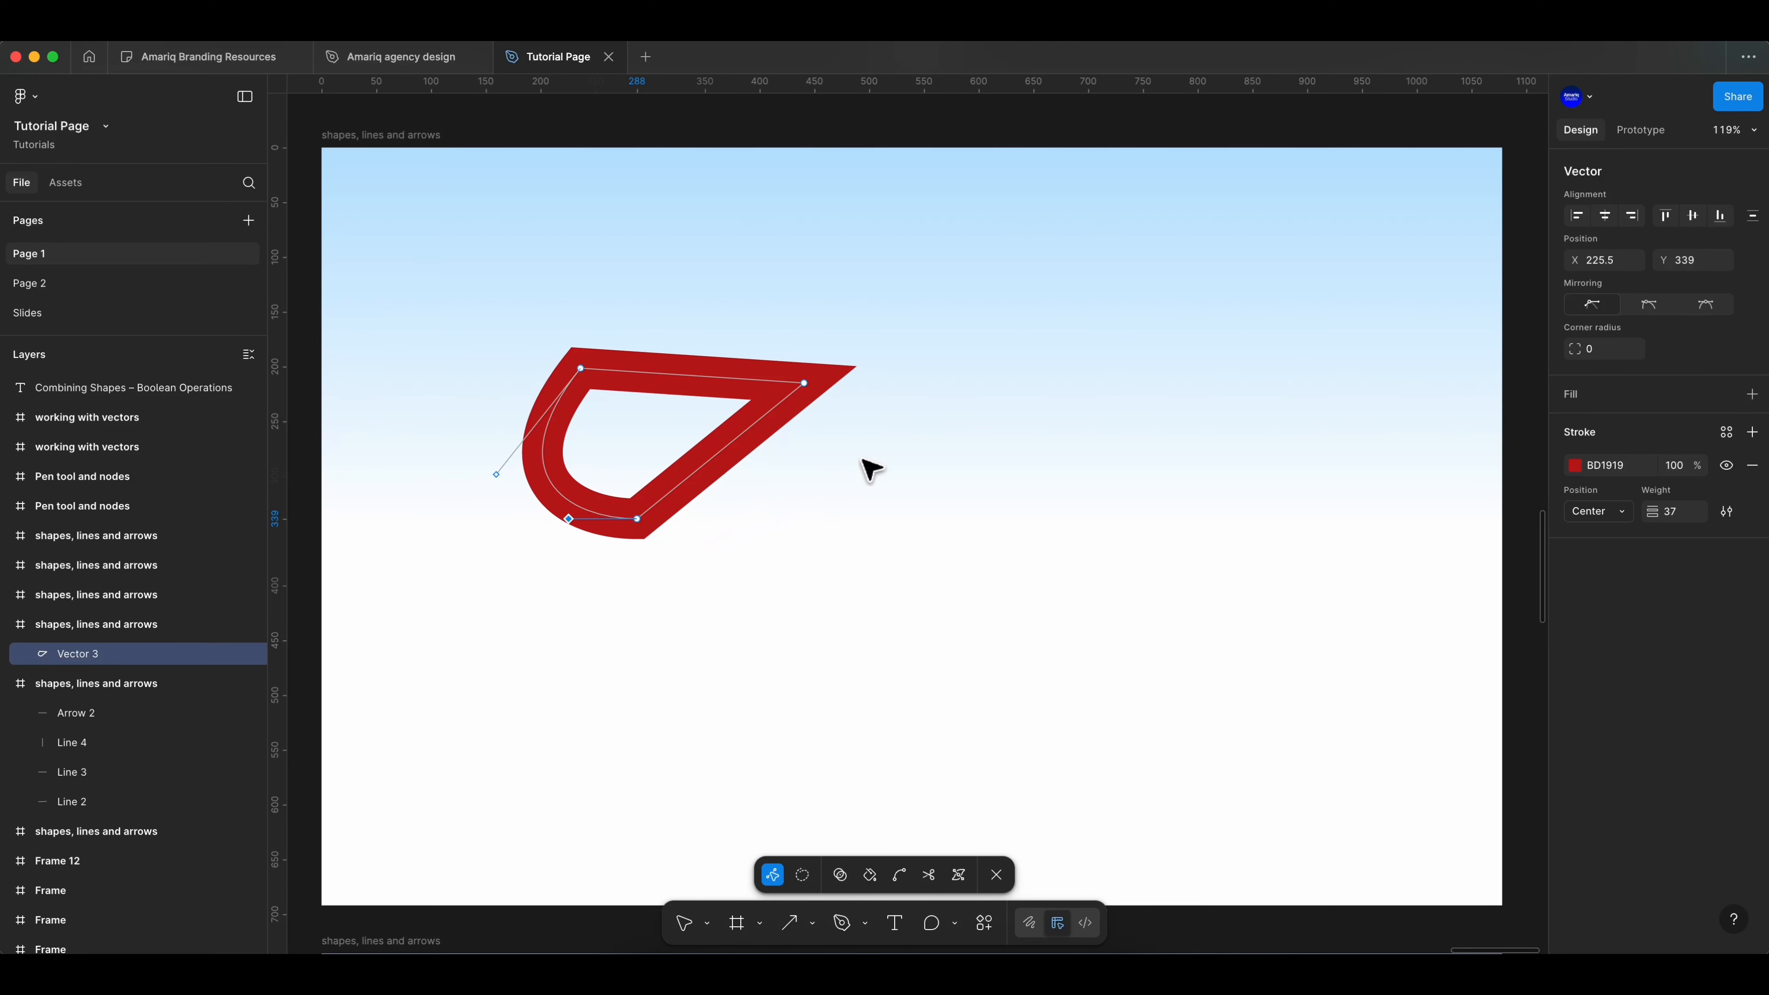
{"action": "left_click_drag", "start_coordinate": [645, 524], "coordinate": [653, 535]}
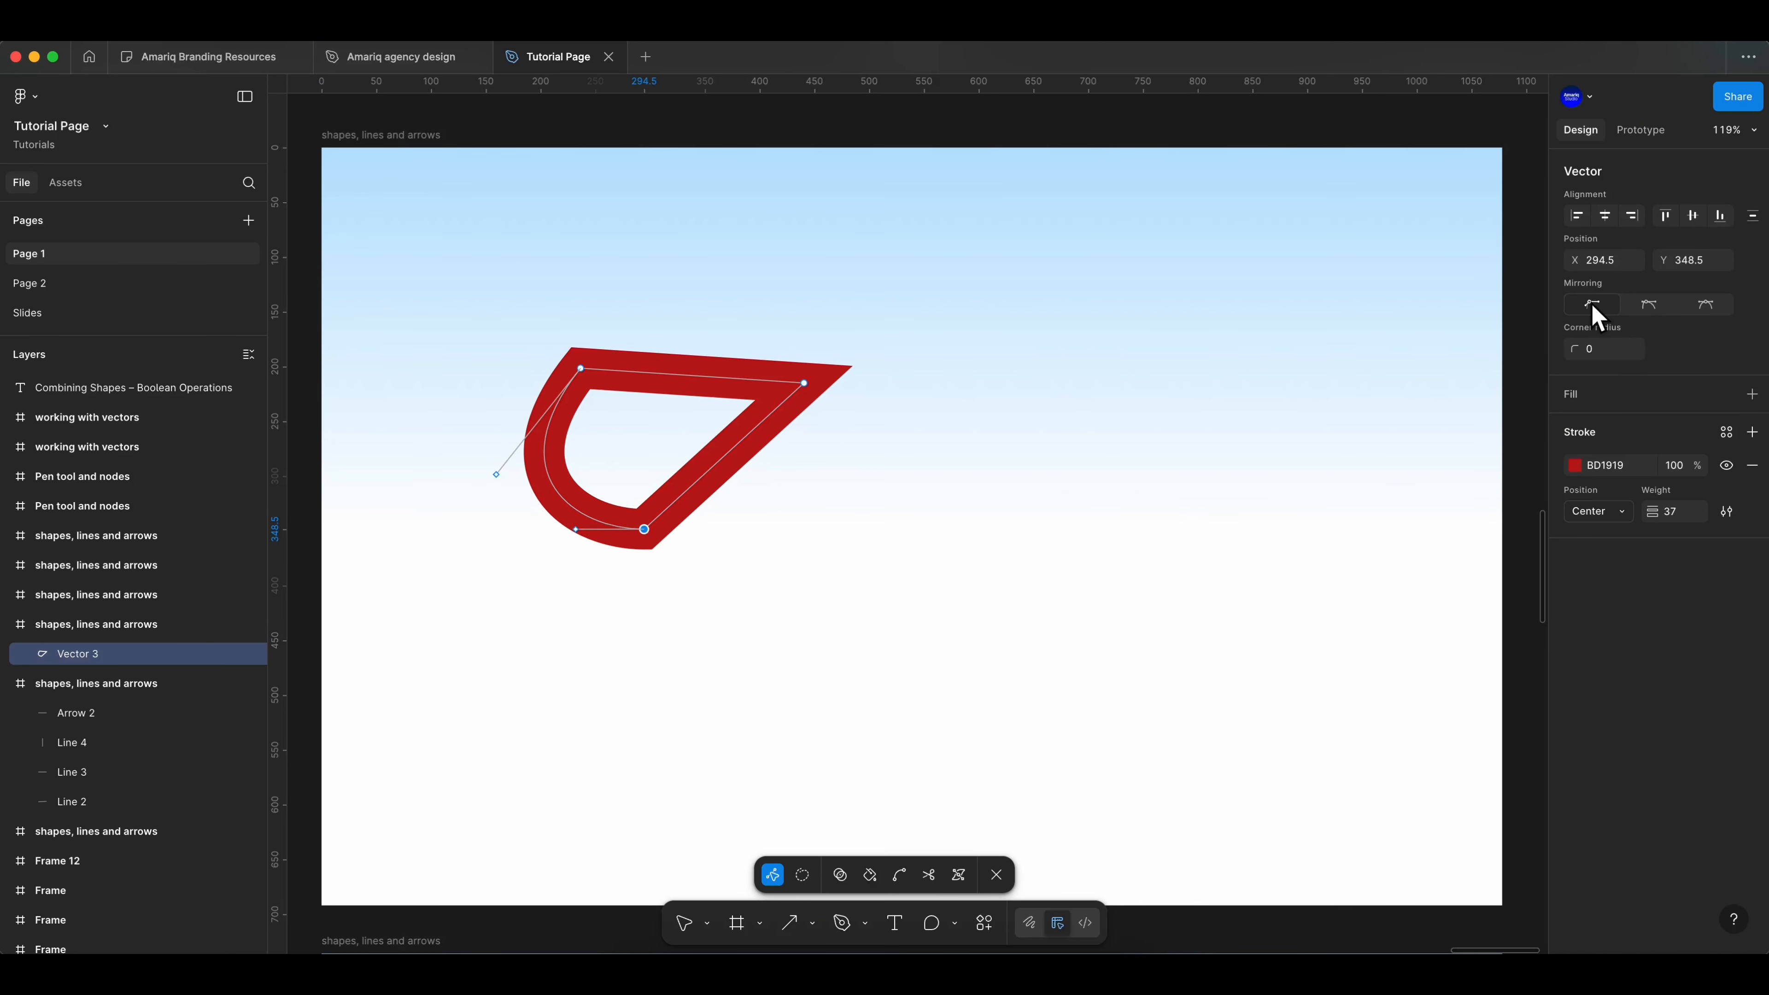
Step: Try the Mirror angle and the Mirror angle and length options on the red shape's lower anchor
{"action": "left_click", "coordinate": [1652, 307]}
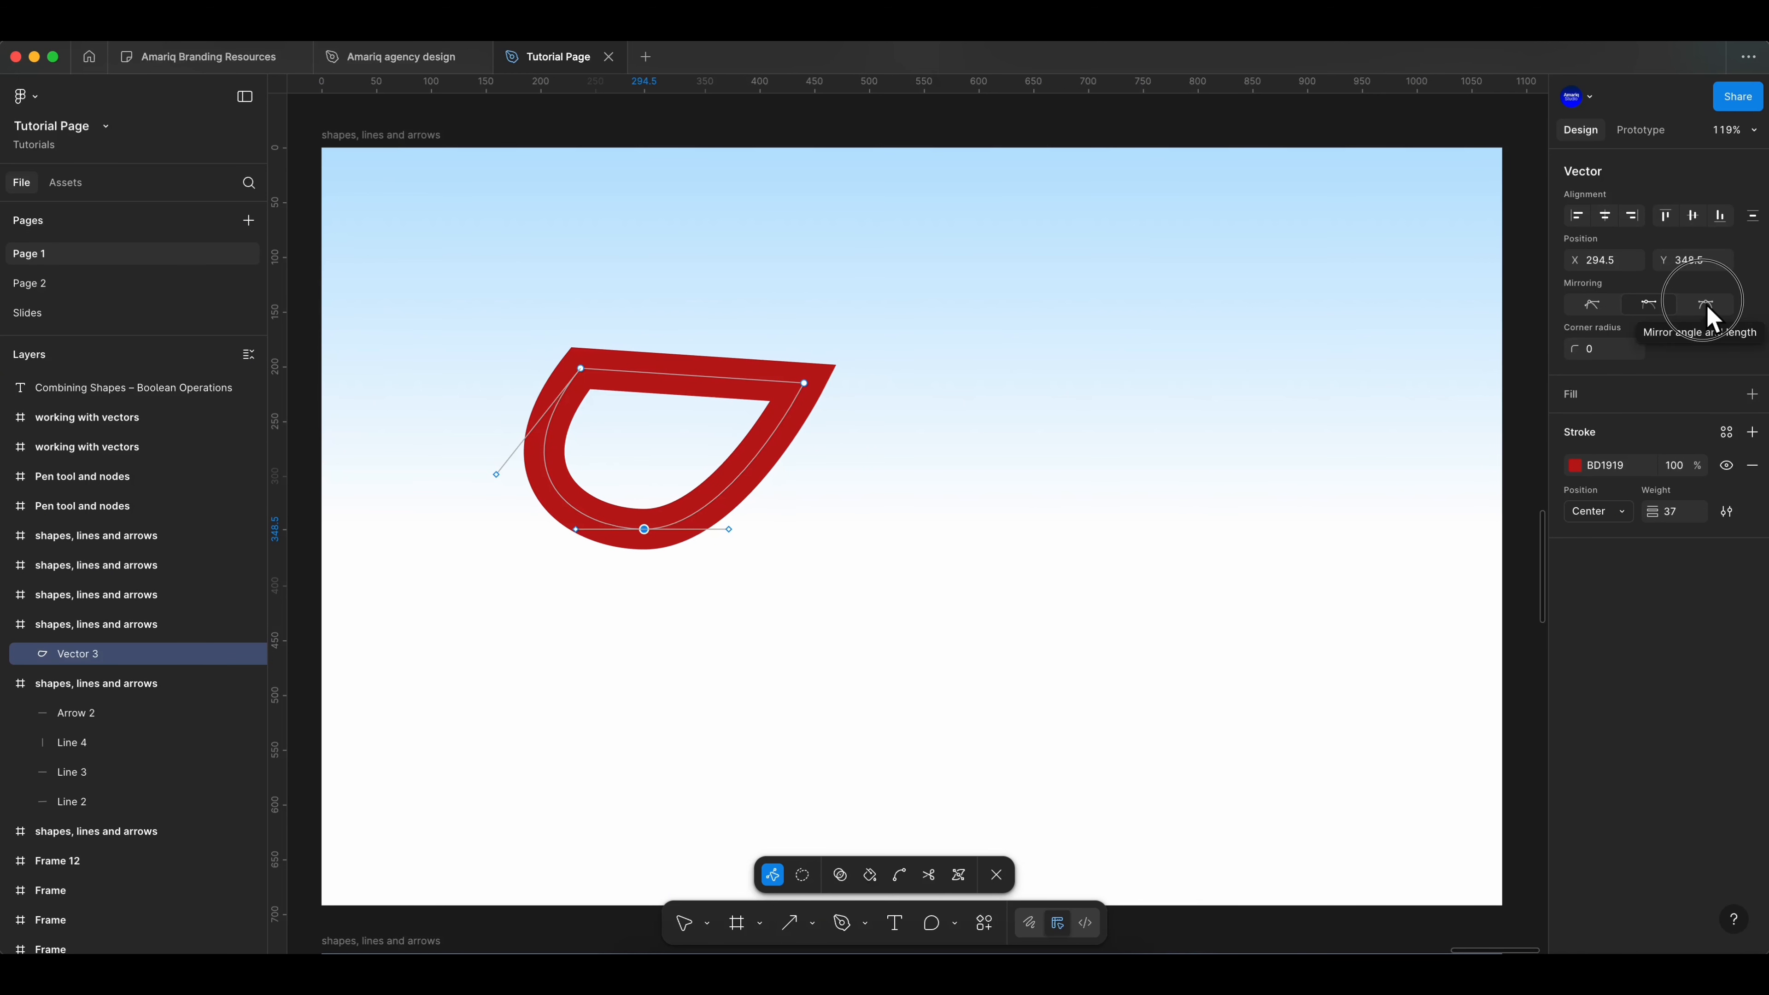
{"action": "left_click", "coordinate": [1705, 304]}
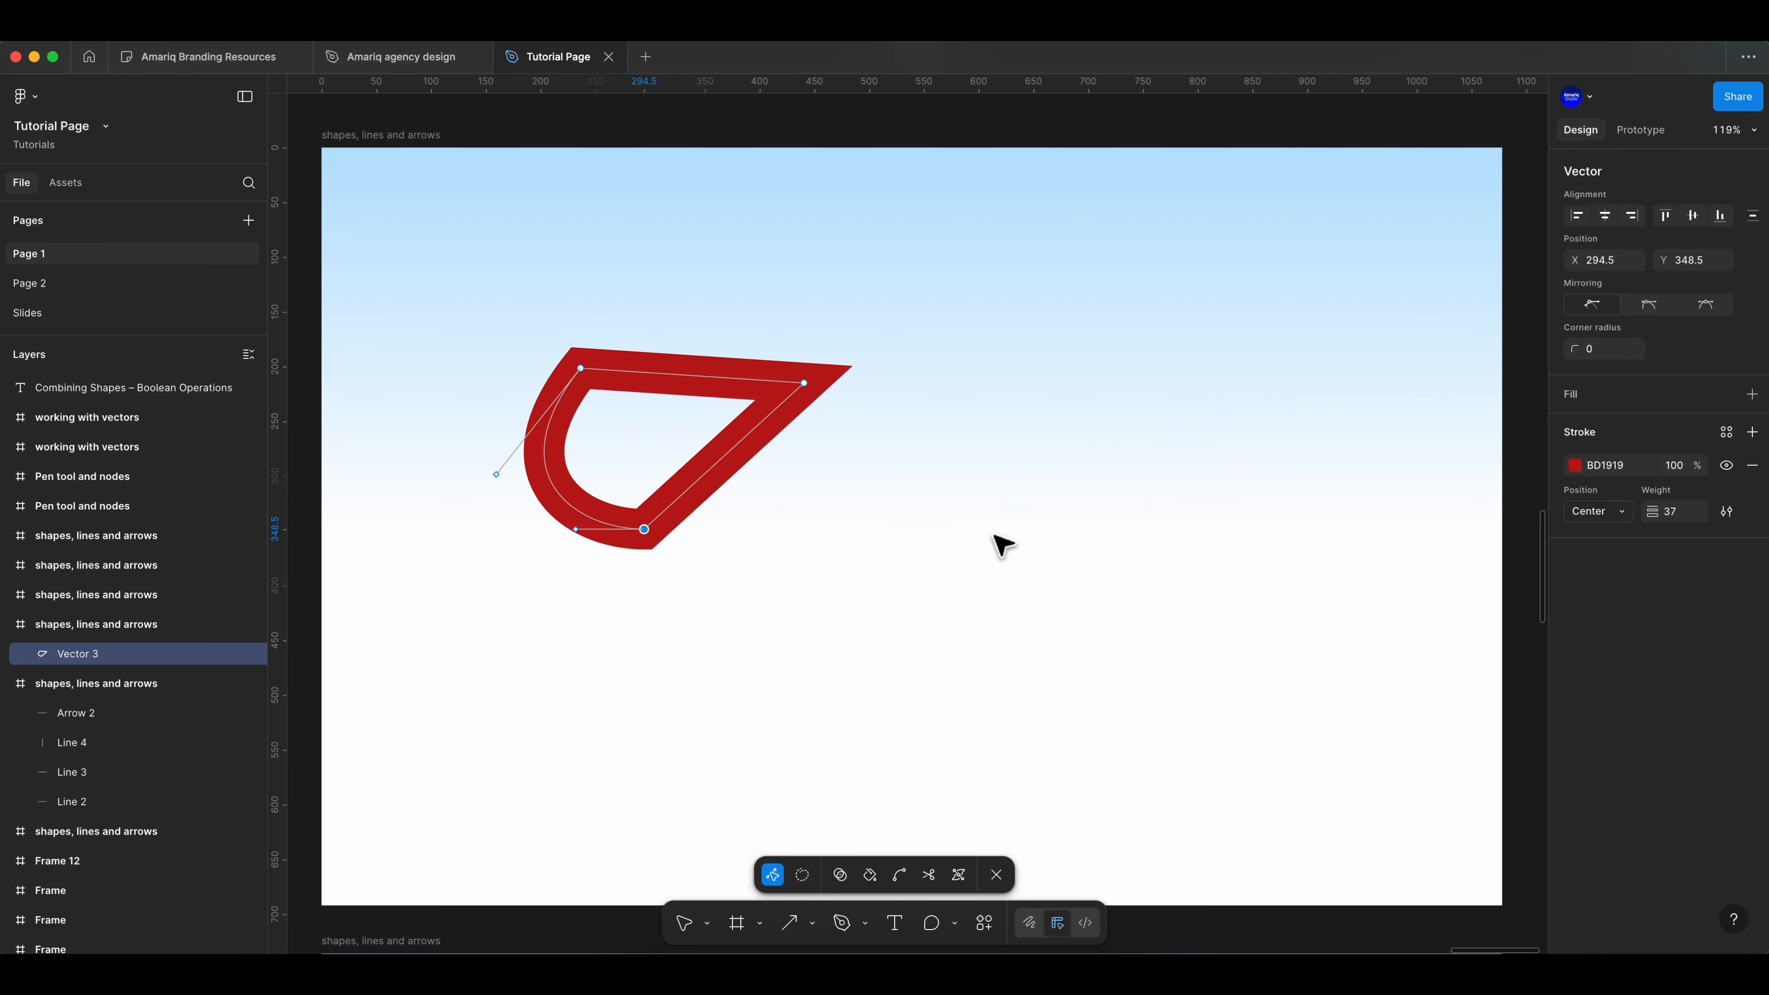
{"action": "scroll", "coordinate": [994, 535], "scroll_direction": "down", "scroll_amount": 1}
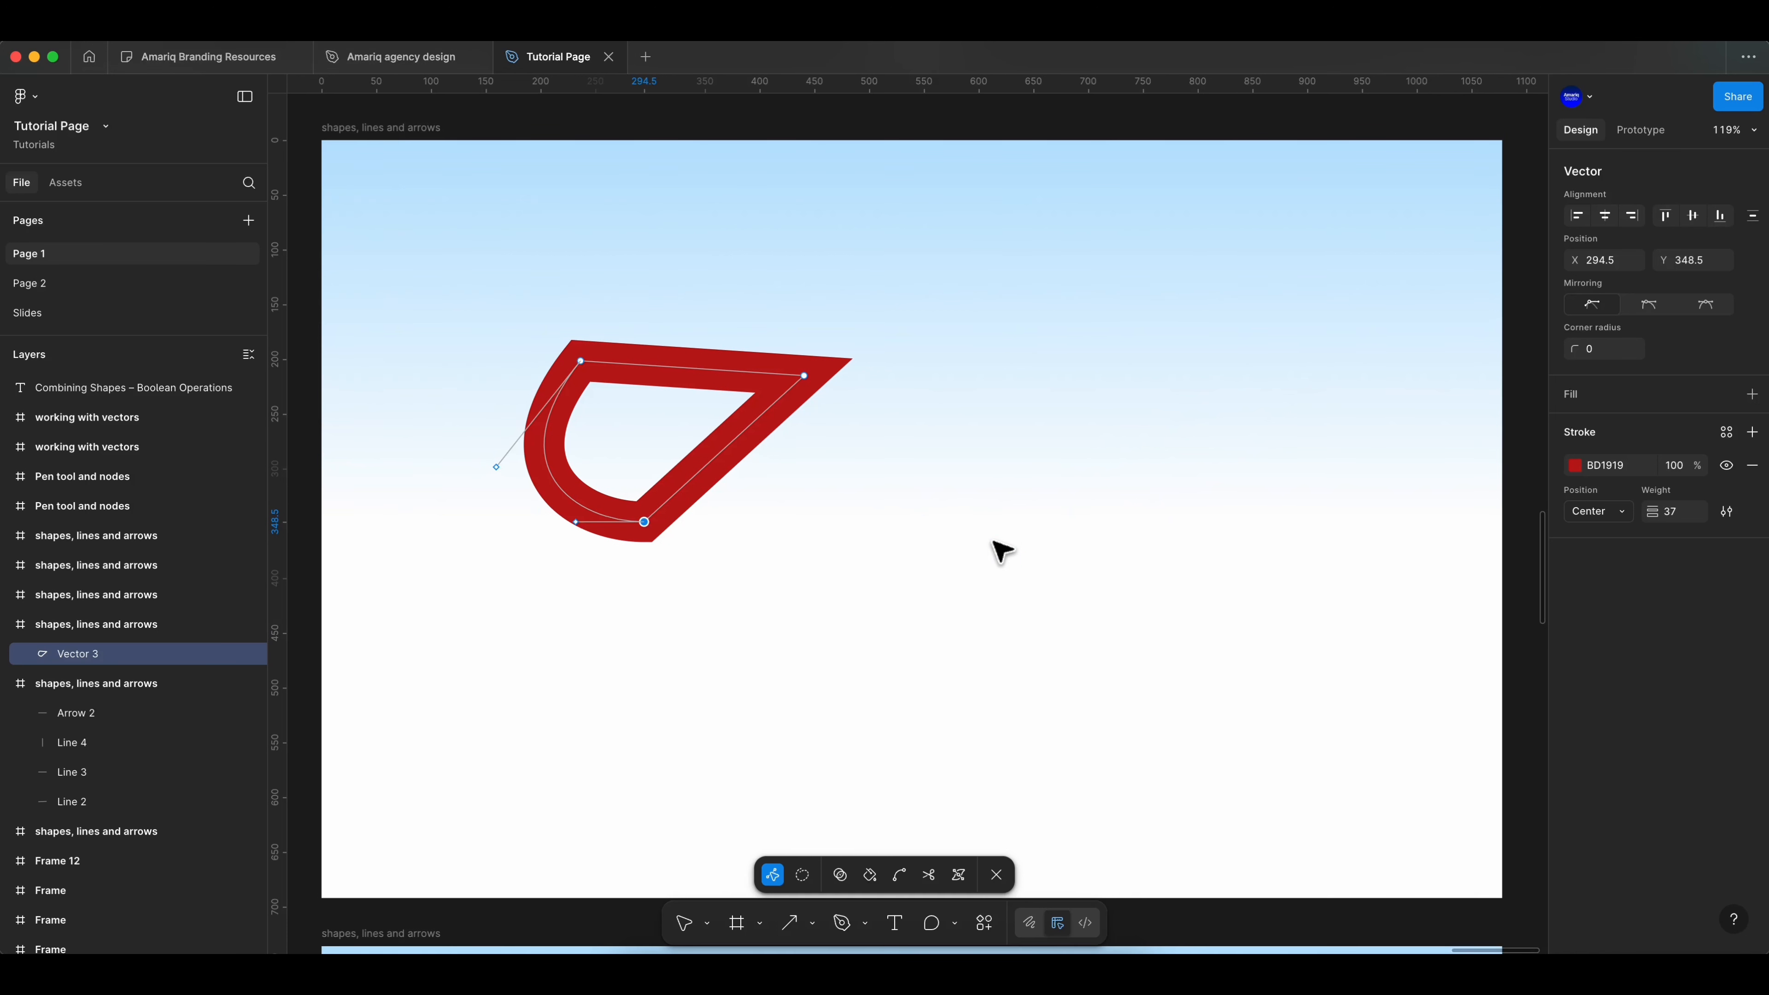
Step: Delete the dark brown vector of a joined circle and square from its frame
{"action": "scroll", "coordinate": [636, 585], "scroll_direction": "up", "scroll_amount": 3}
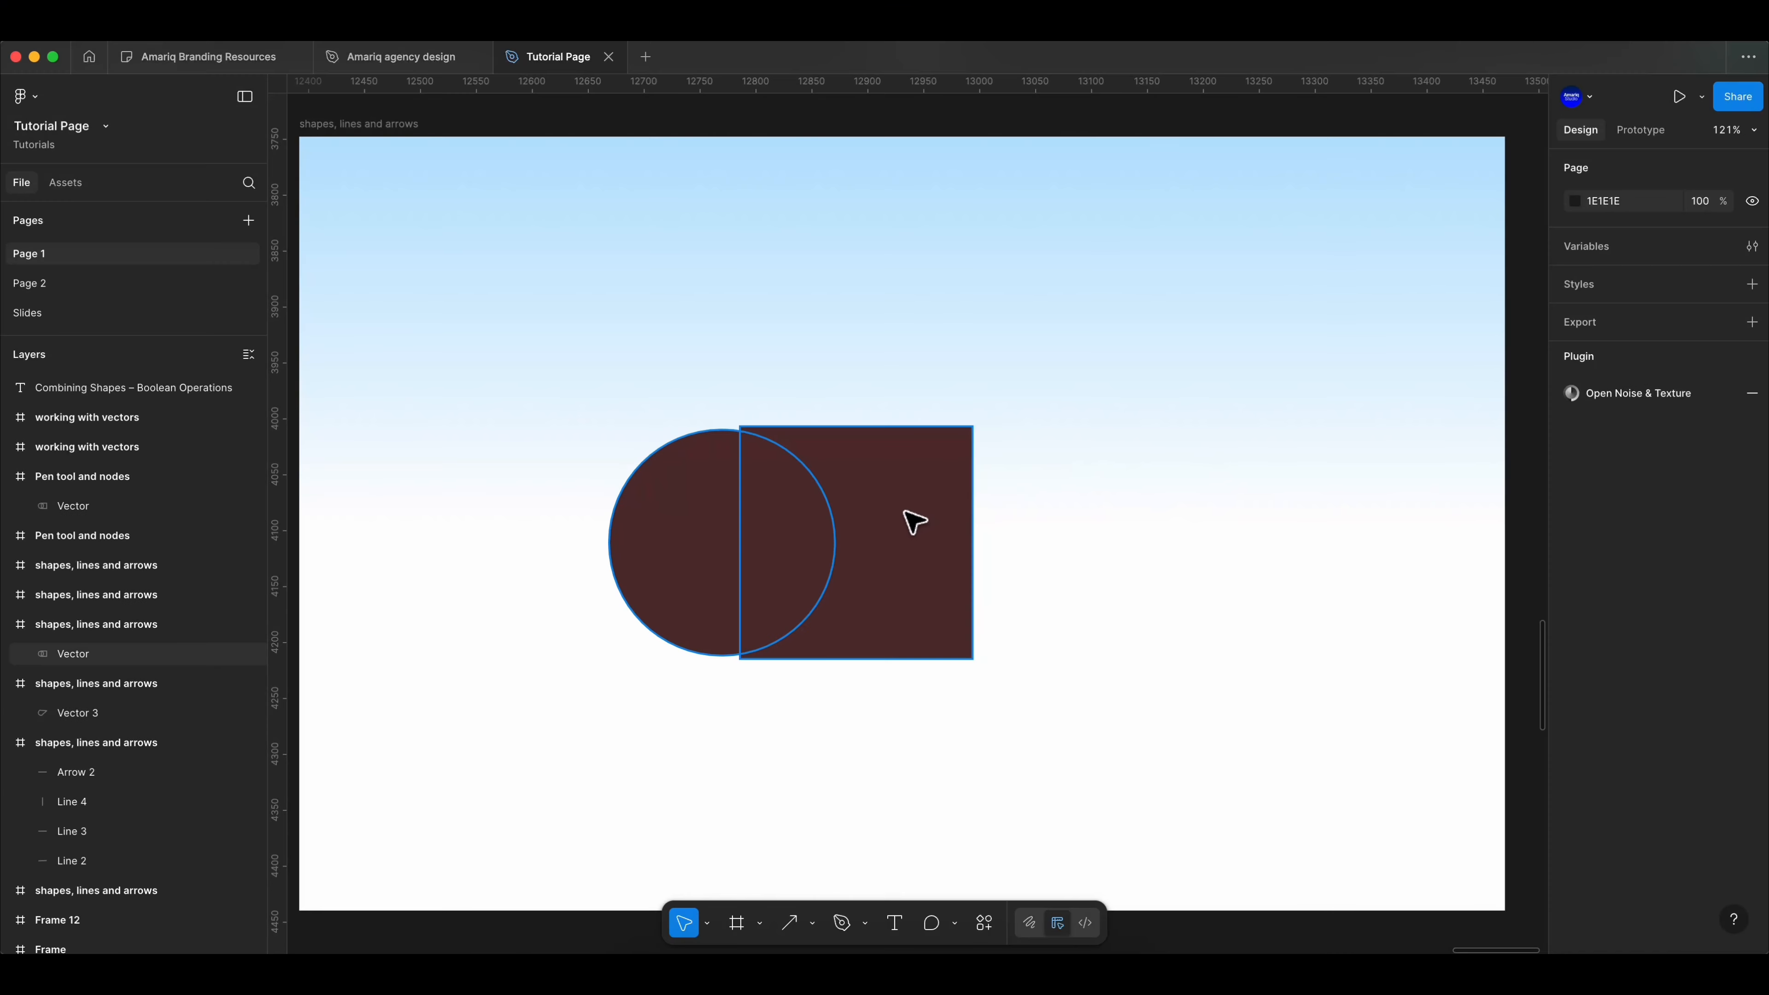
{"action": "left_click", "coordinate": [907, 518]}
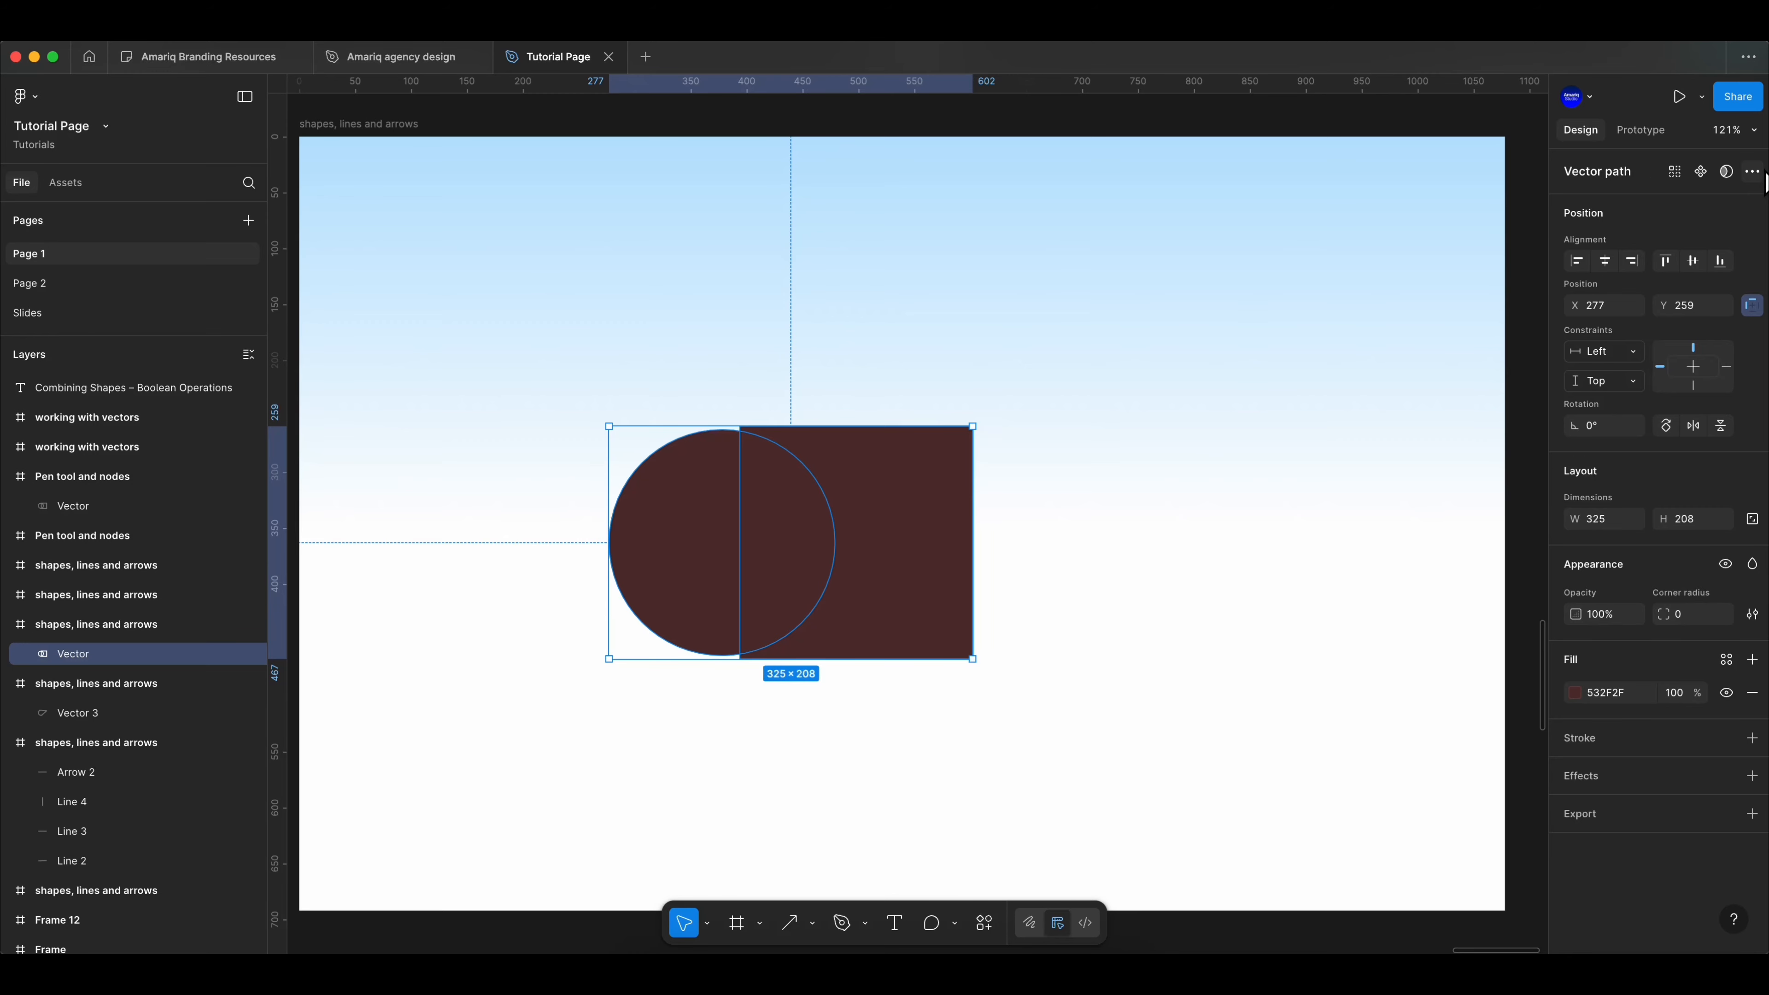
{"action": "left_click", "coordinate": [1752, 172]}
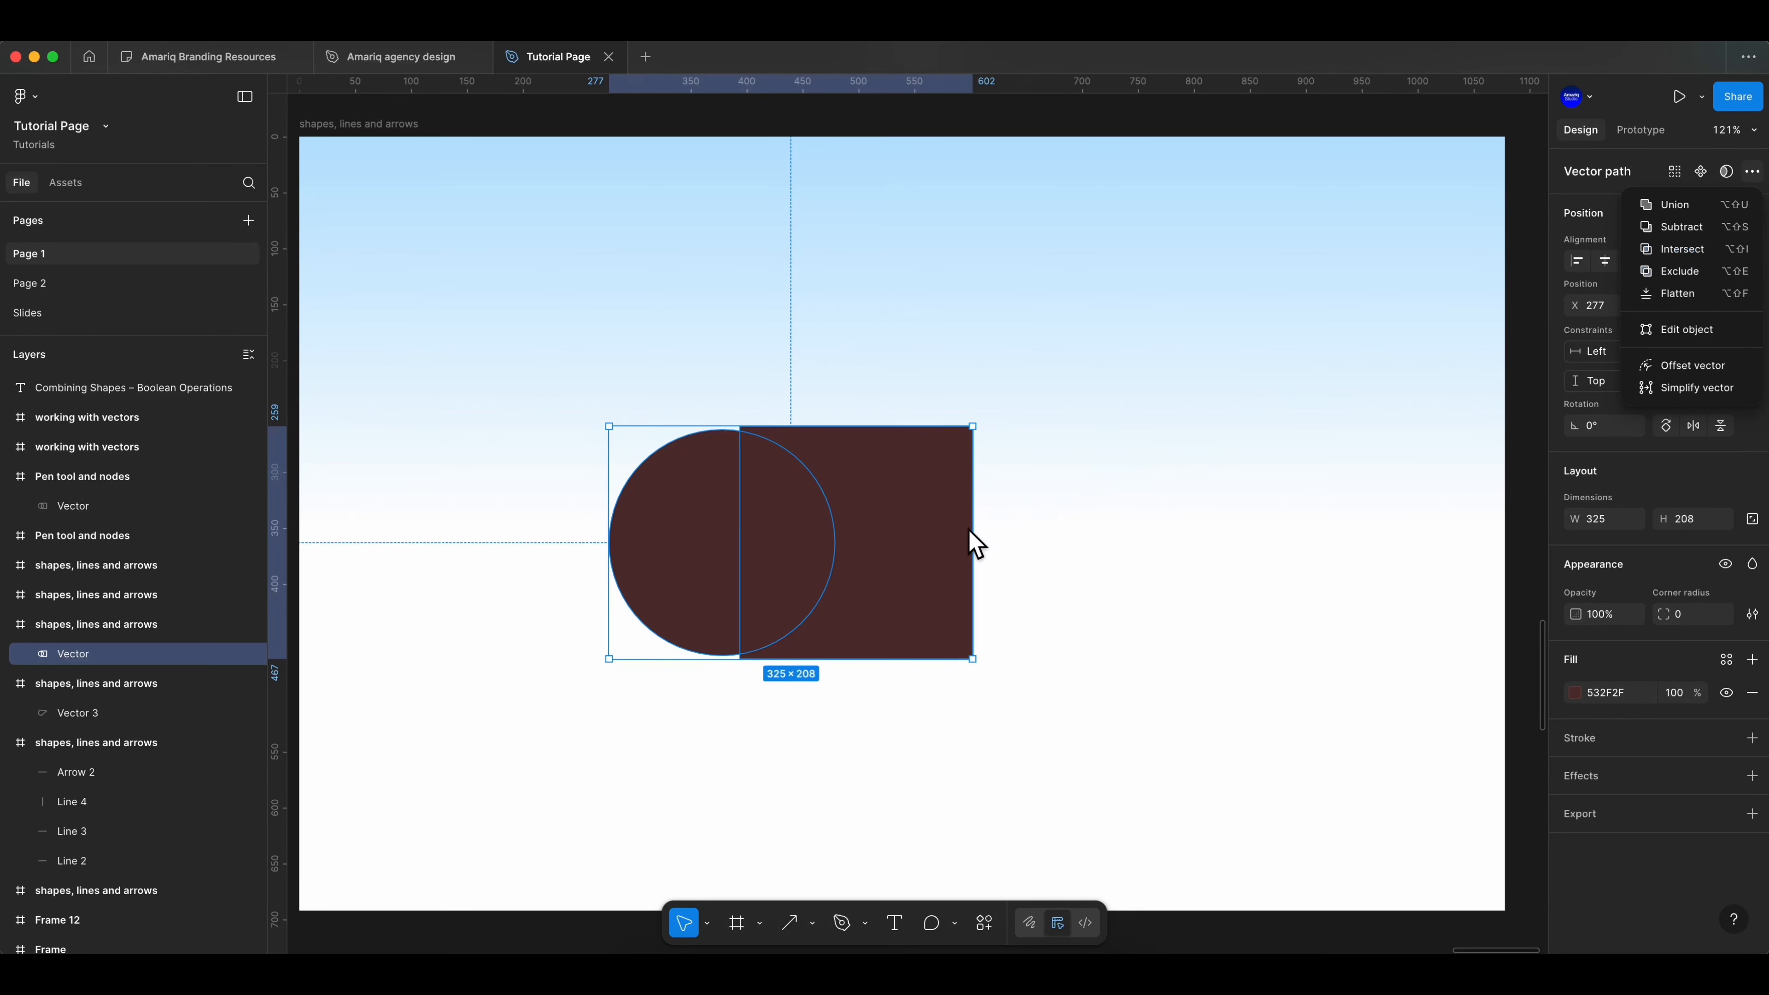
{"action": "key", "text": "Escape"}
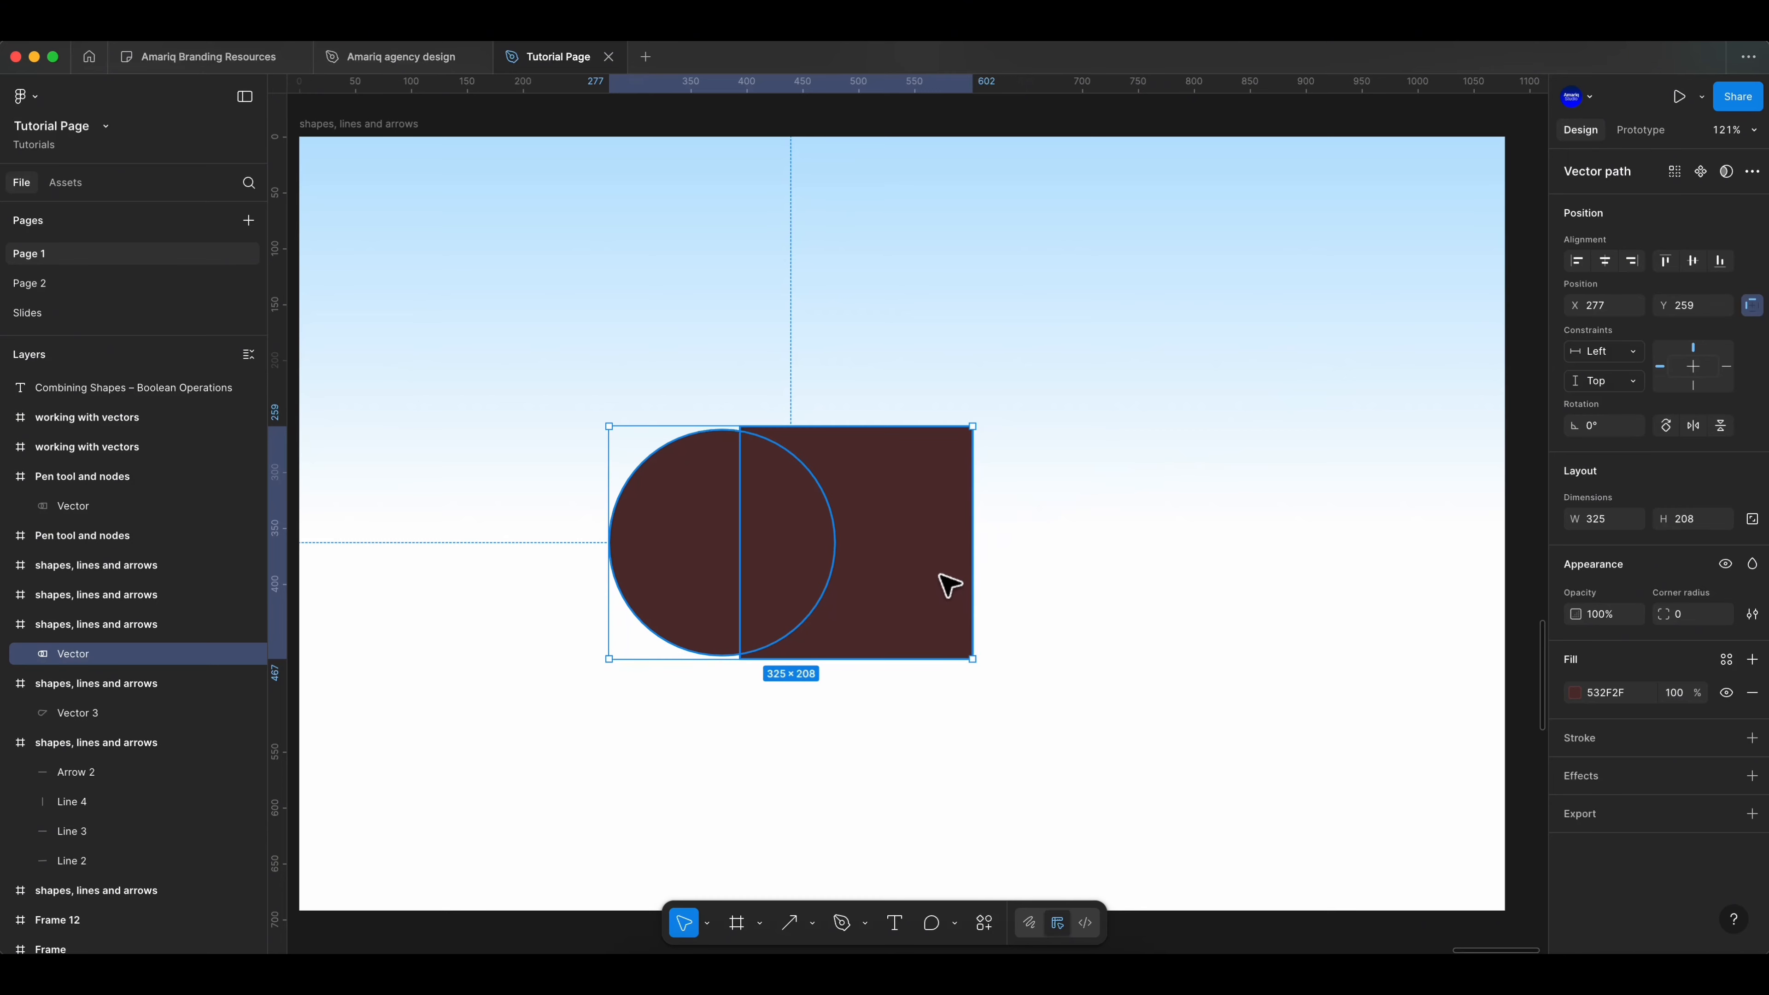
{"action": "key", "text": "Delete"}
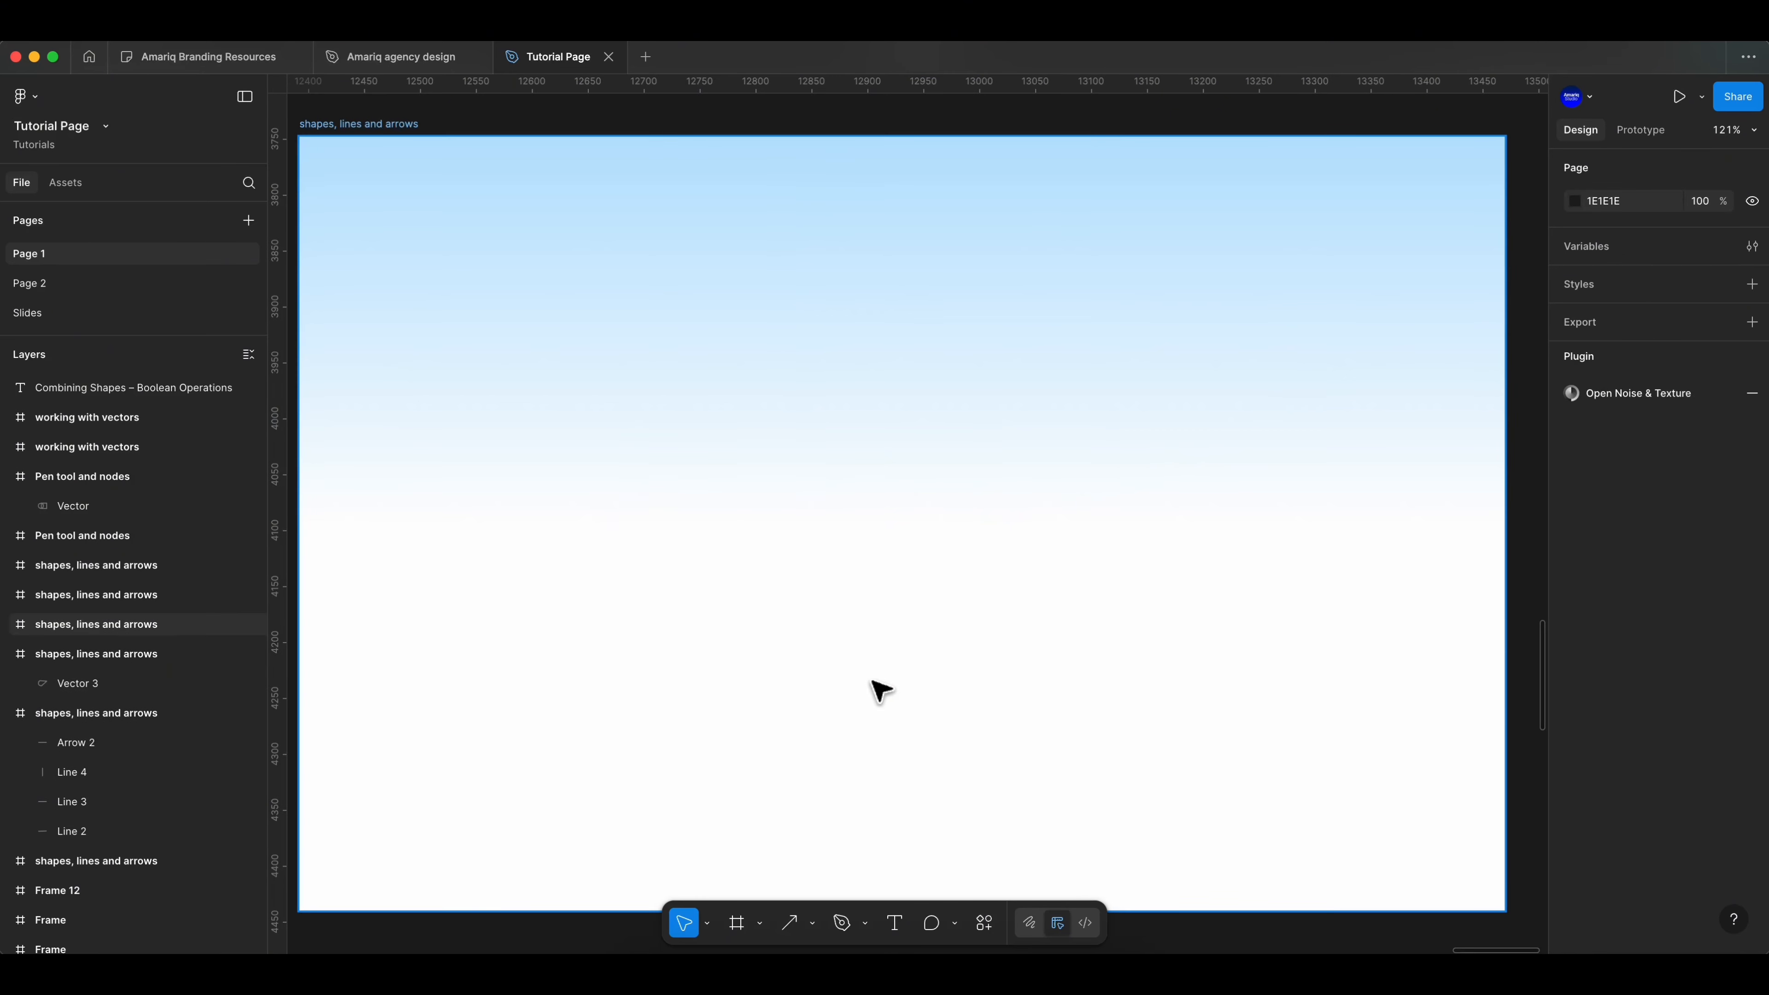
Step: Draw a circle about 193 × 193 in the emptied frame, left of its centre
{"action": "left_click", "coordinate": [814, 924]}
{"action": "left_click", "coordinate": [865, 823]}
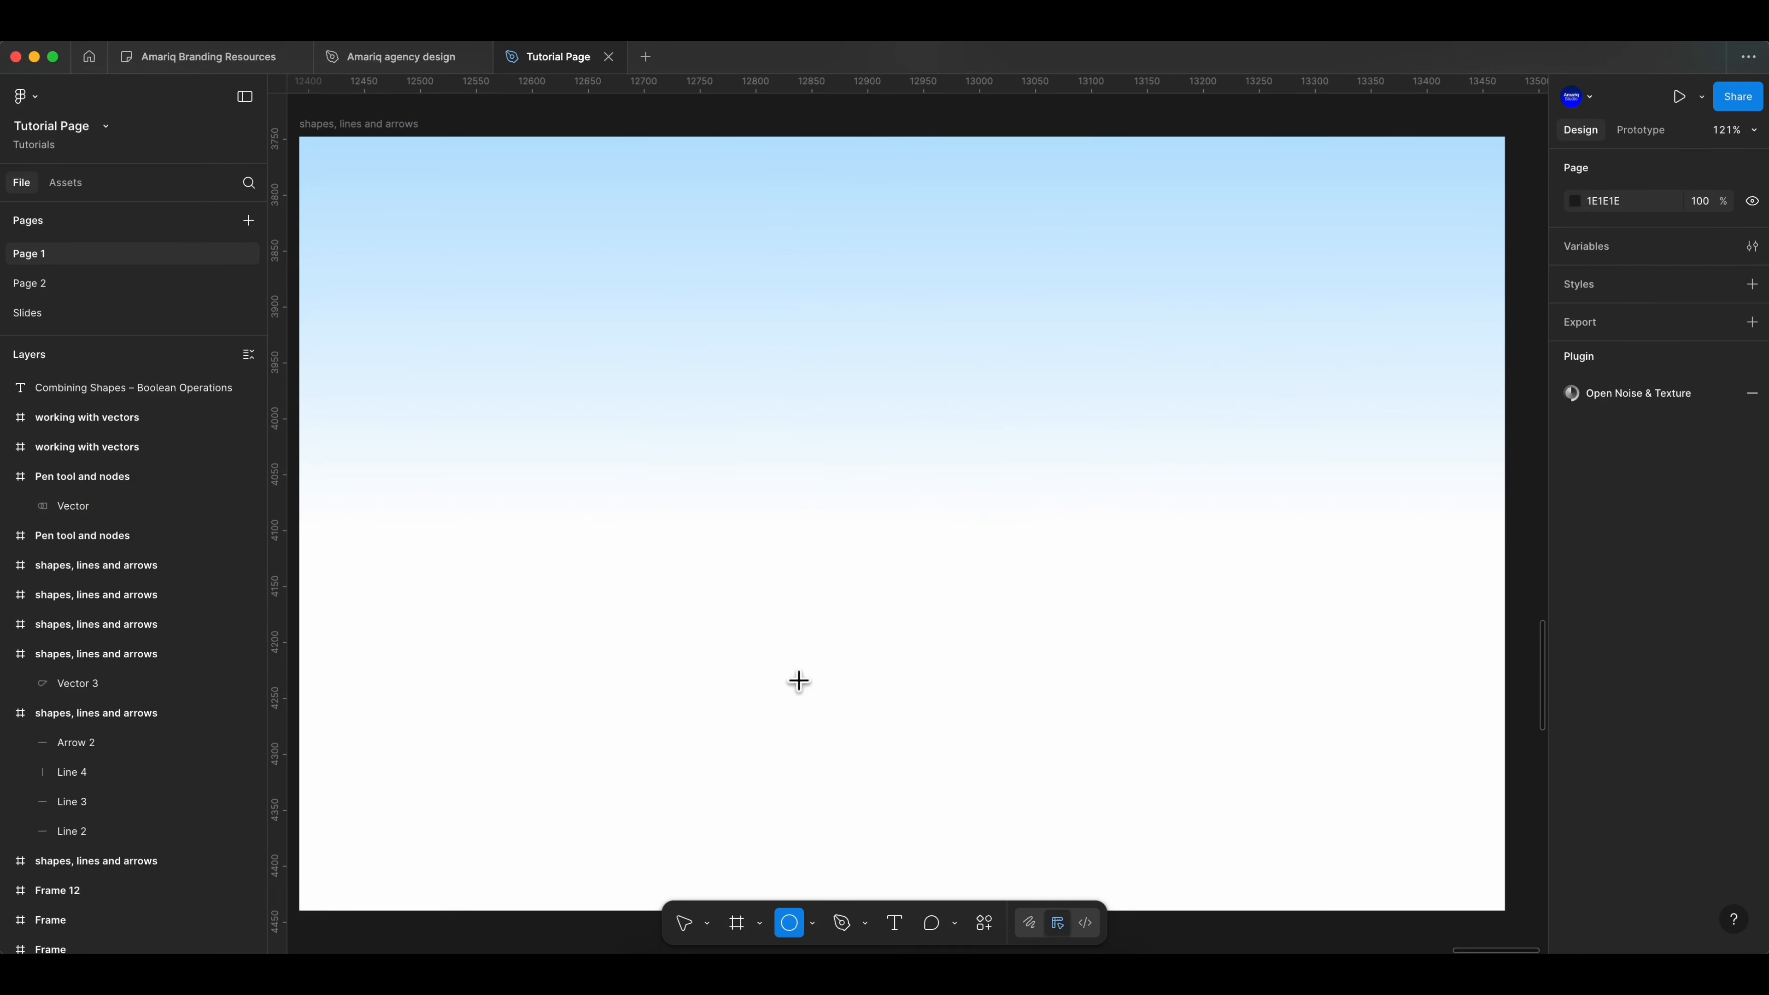
{"action": "left_click_drag", "start_coordinate": [628, 418], "coordinate": [845, 635]}
Step: Draw a rectangle about 256 × 242 overlapping the circle's right half at about X 392, Y 225, and fill it red
{"action": "left_click", "coordinate": [812, 924]}
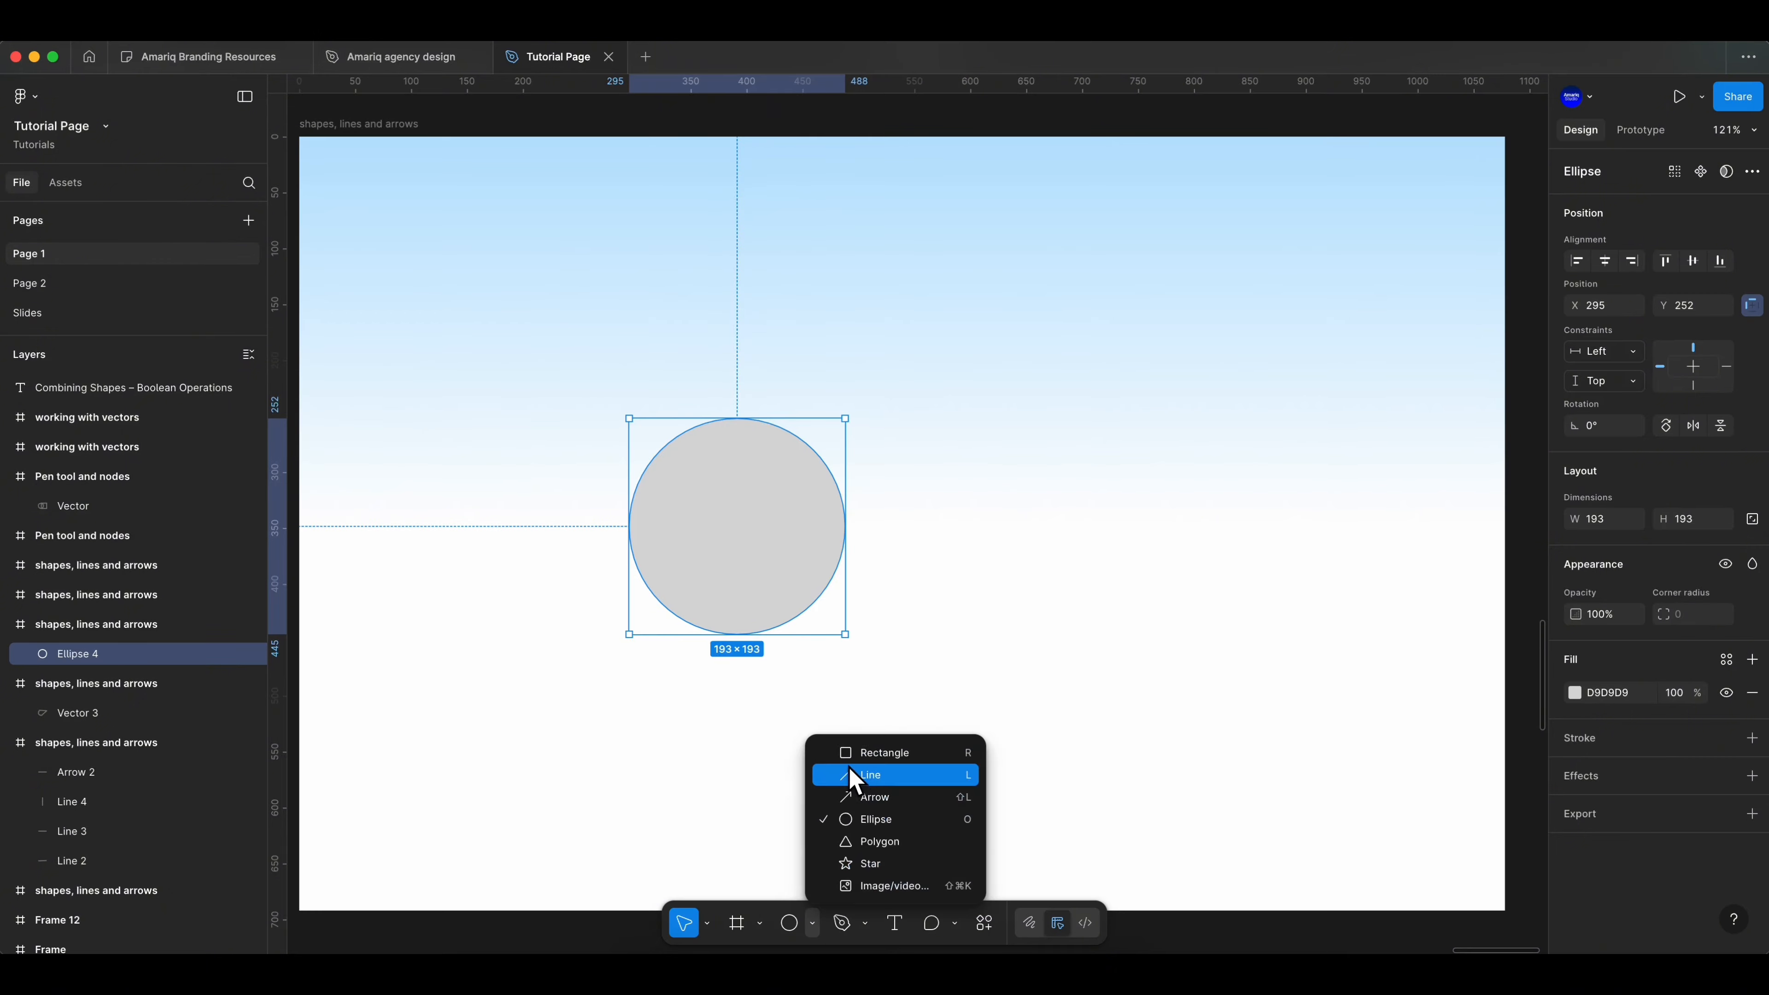
{"action": "left_click", "coordinate": [884, 752]}
{"action": "left_click_drag", "start_coordinate": [806, 363], "coordinate": [958, 647]}
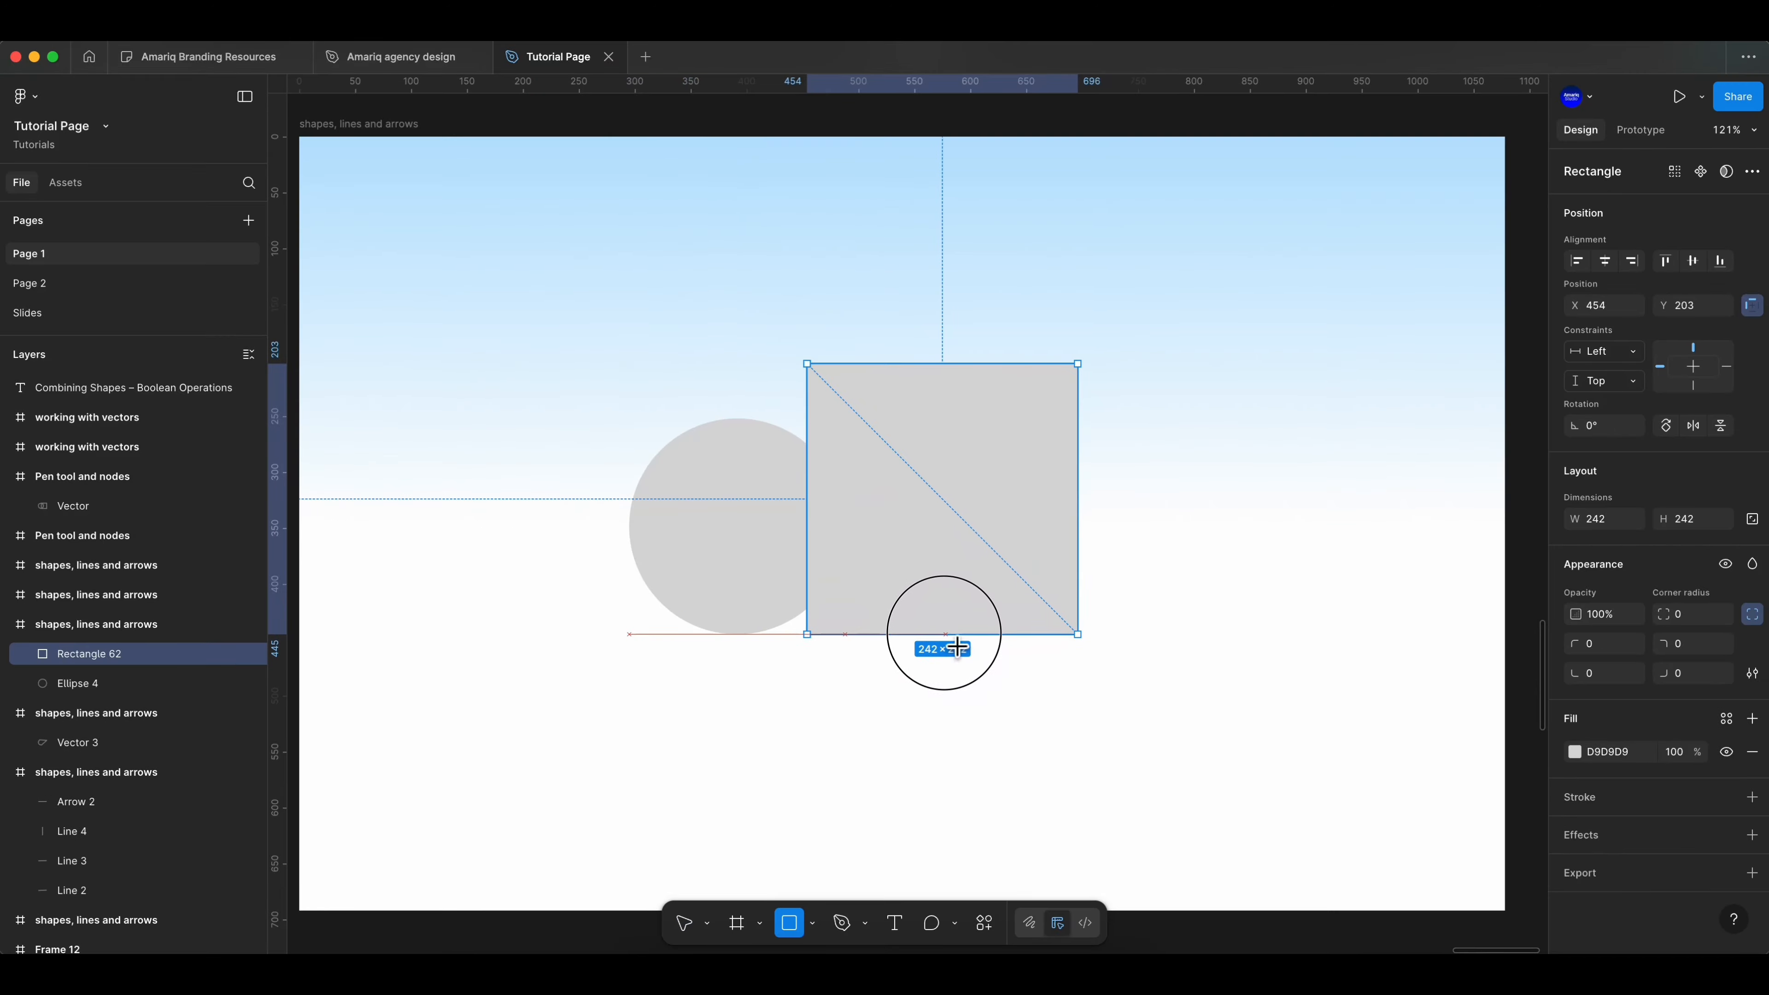
{"action": "mouse_move", "coordinate": [872, 542]}
{"action": "left_mouse_down"}
{"action": "mouse_move", "coordinate": [855, 566]}
{"action": "mouse_move", "coordinate": [890, 562]}
{"action": "left_mouse_up"}
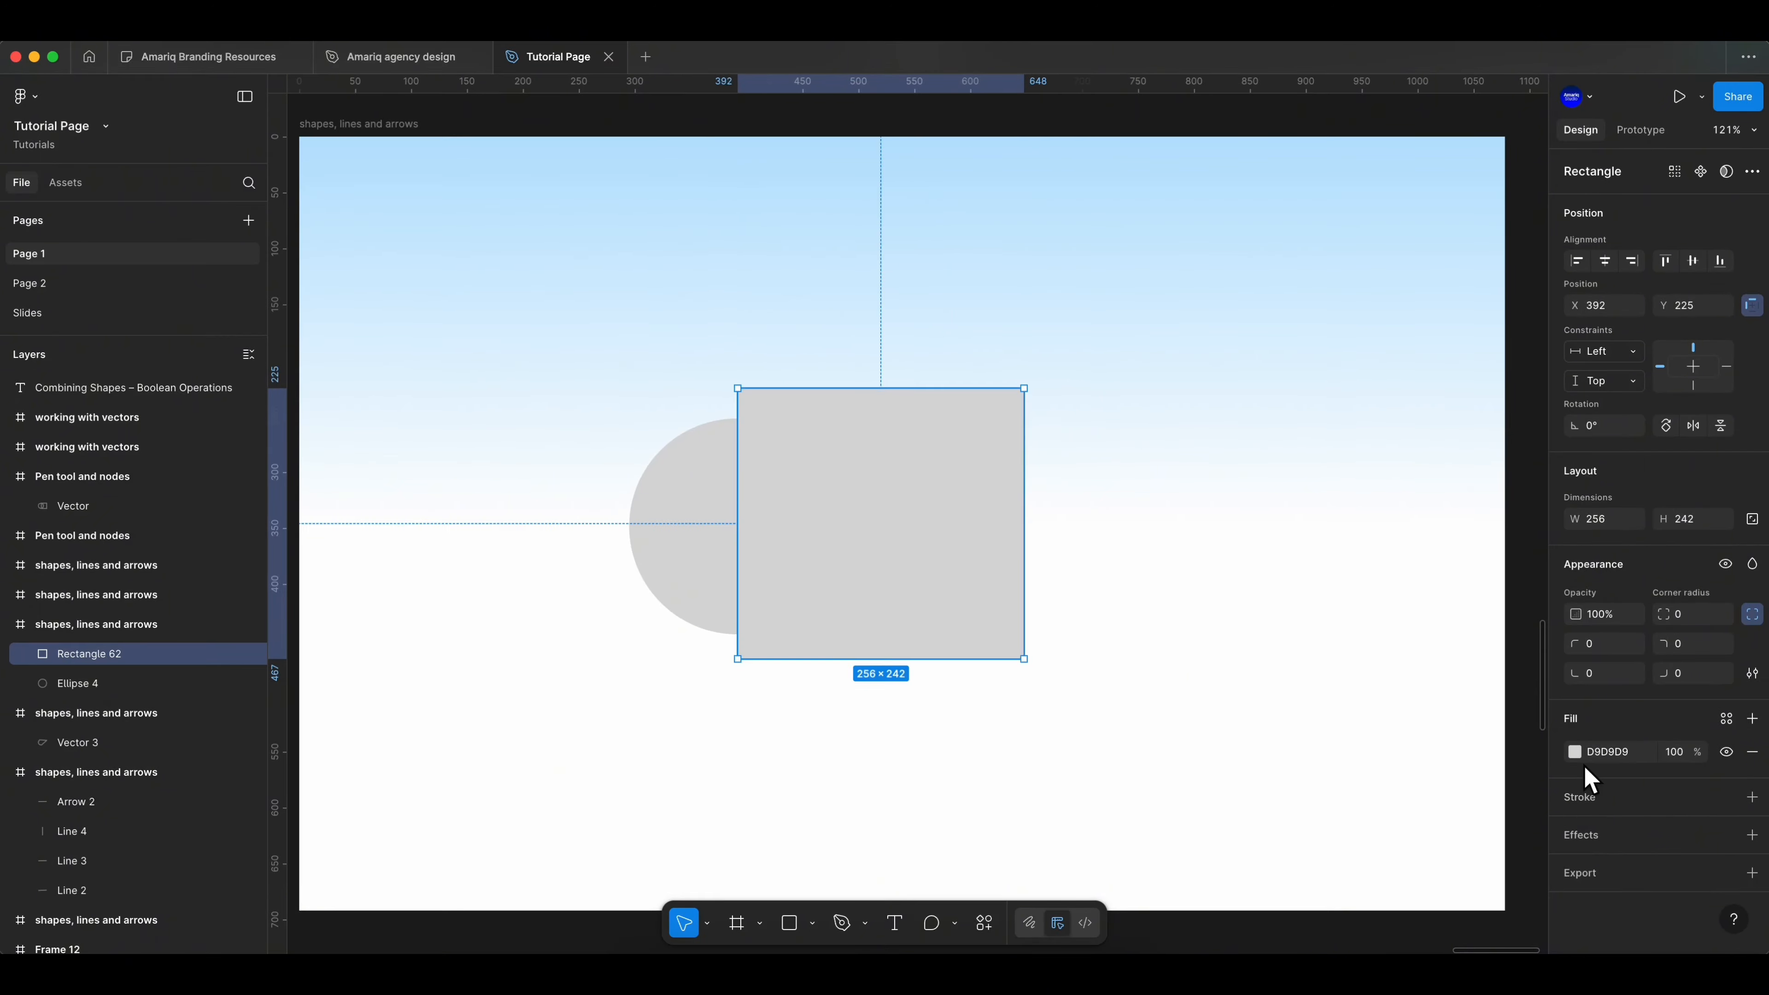
{"action": "left_click", "coordinate": [1574, 751]}
{"action": "left_click_drag", "start_coordinate": [1509, 634], "coordinate": [1473, 583]}
Step: Fill the circle behind the red rectangle with teal green 3B9586
{"action": "left_click", "coordinate": [694, 527]}
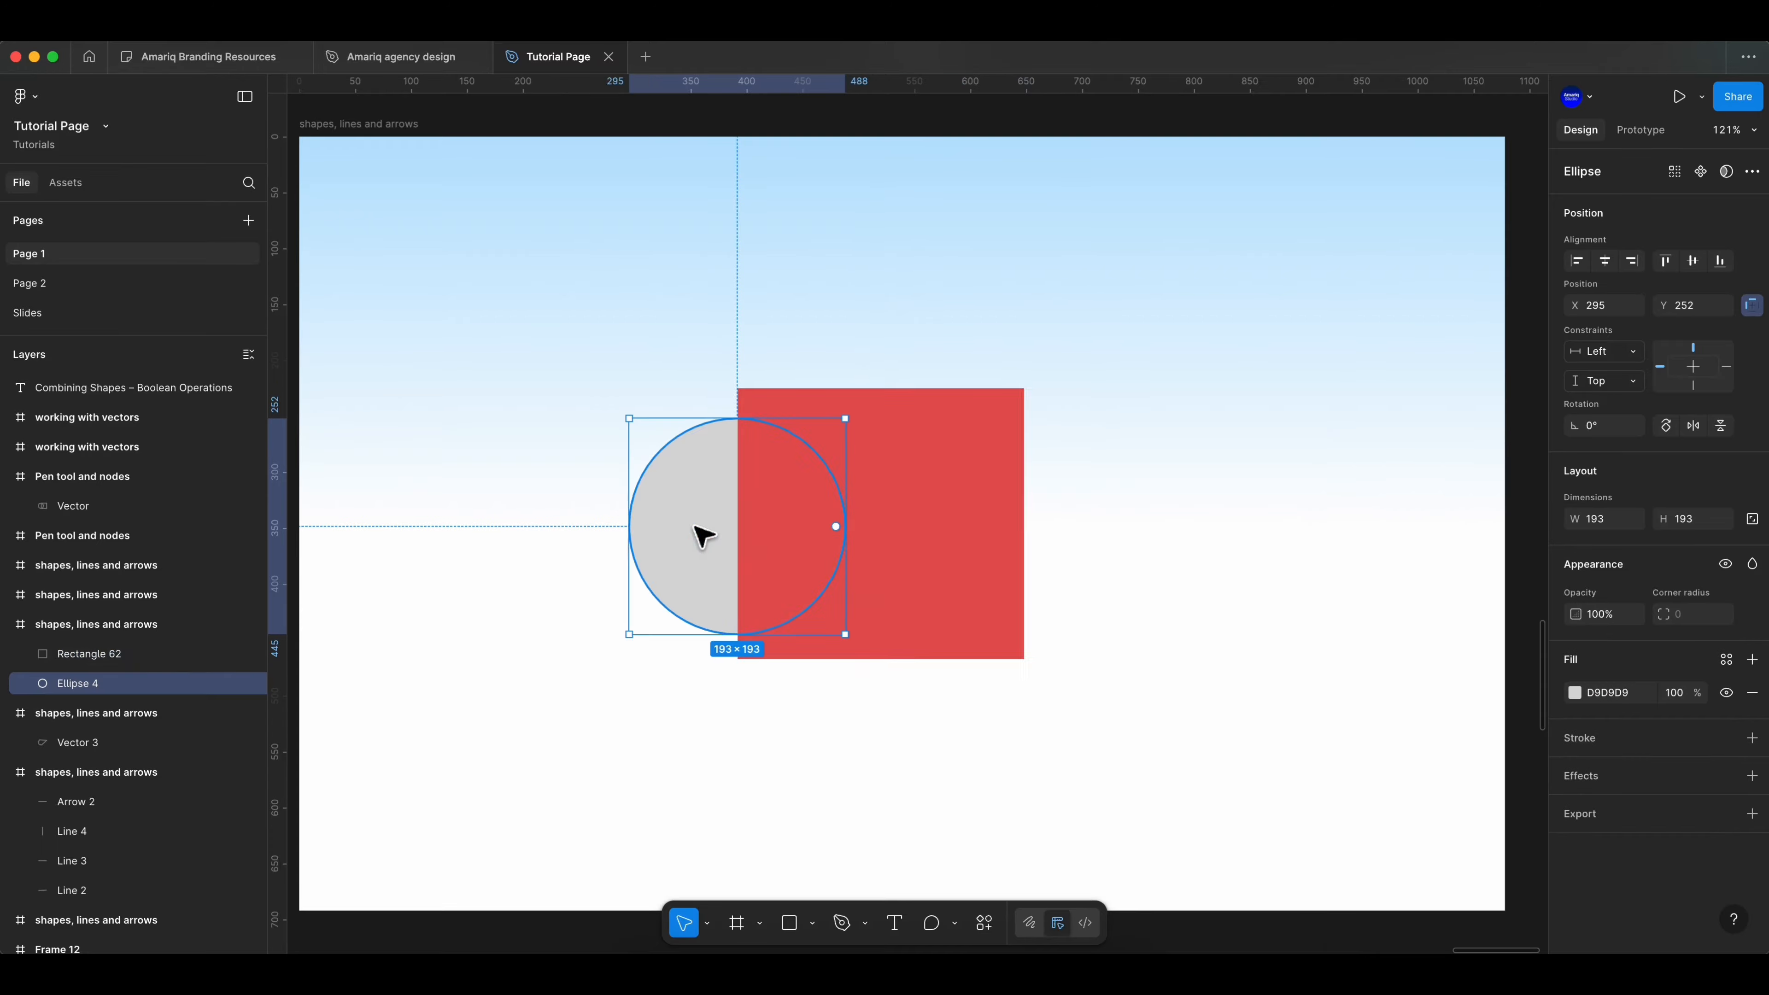
{"action": "left_click", "coordinate": [1575, 694]}
{"action": "left_click_drag", "start_coordinate": [1469, 769], "coordinate": [1453, 768]}
{"action": "left_click_drag", "start_coordinate": [1460, 662], "coordinate": [1458, 636]}
{"action": "left_click", "coordinate": [1146, 502]}
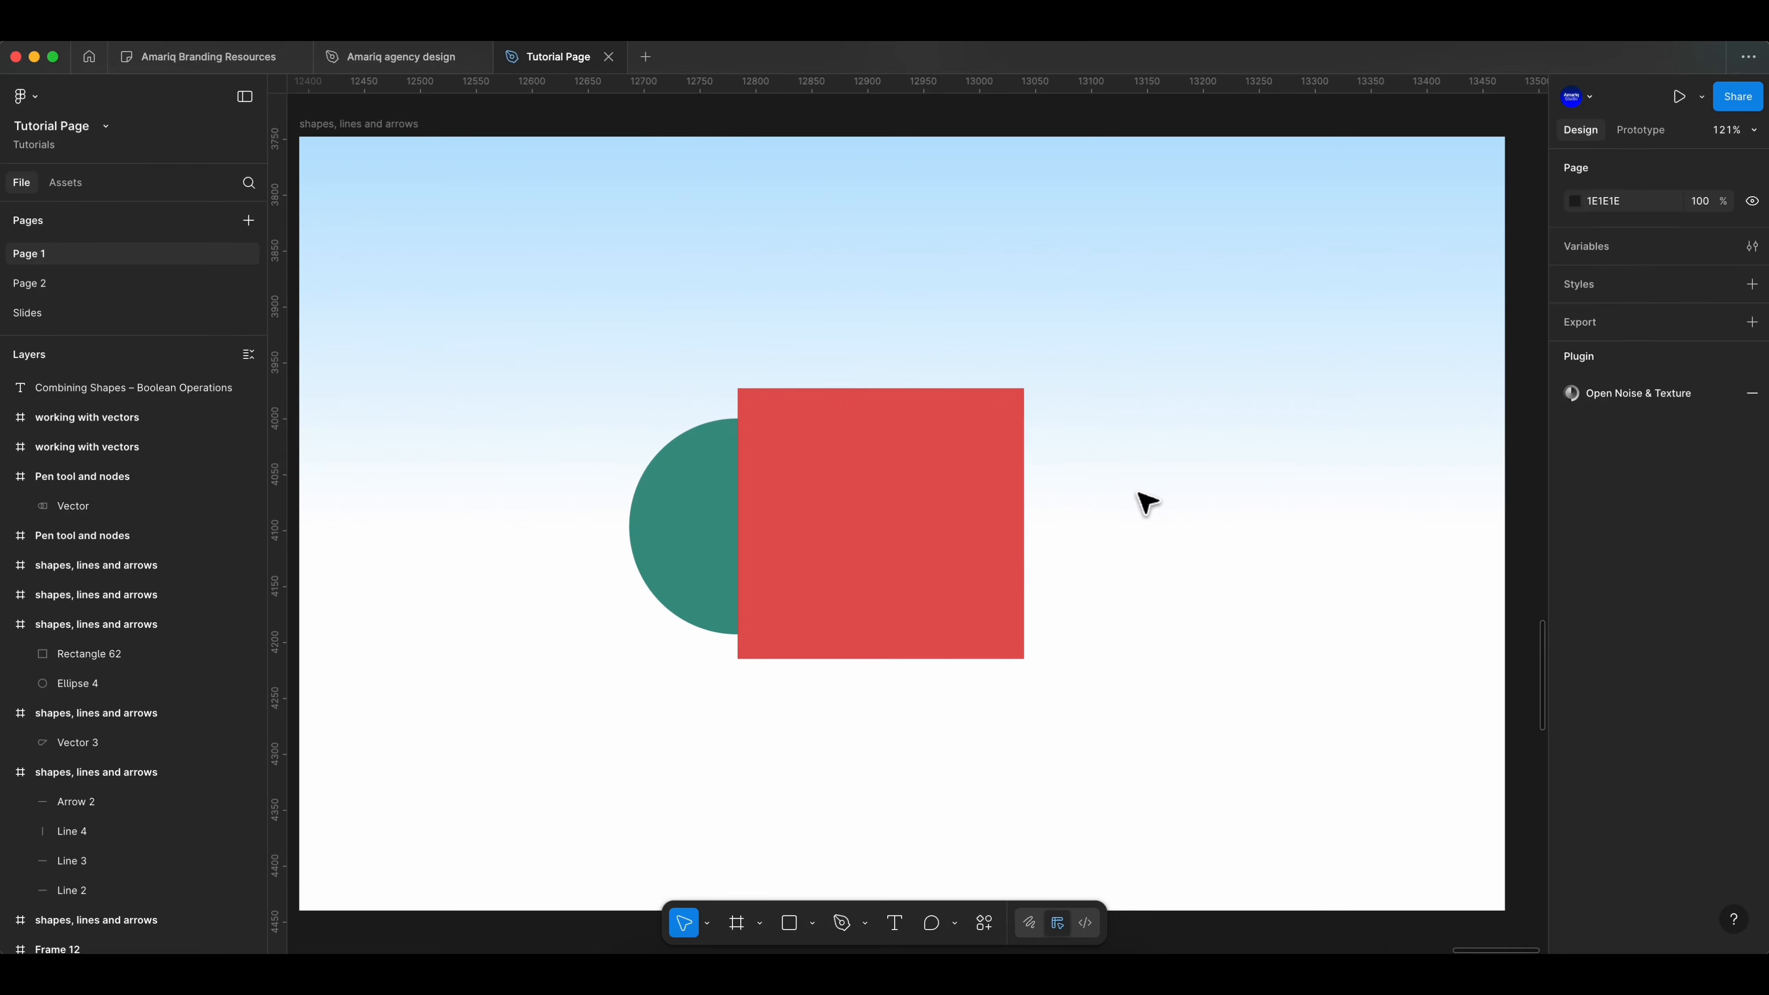
Step: Try the Subtract operation on the circle and rectangle, cutting the rectangle out of the circle, and undo it
{"action": "left_click_drag", "start_coordinate": [1108, 766], "coordinate": [550, 351]}
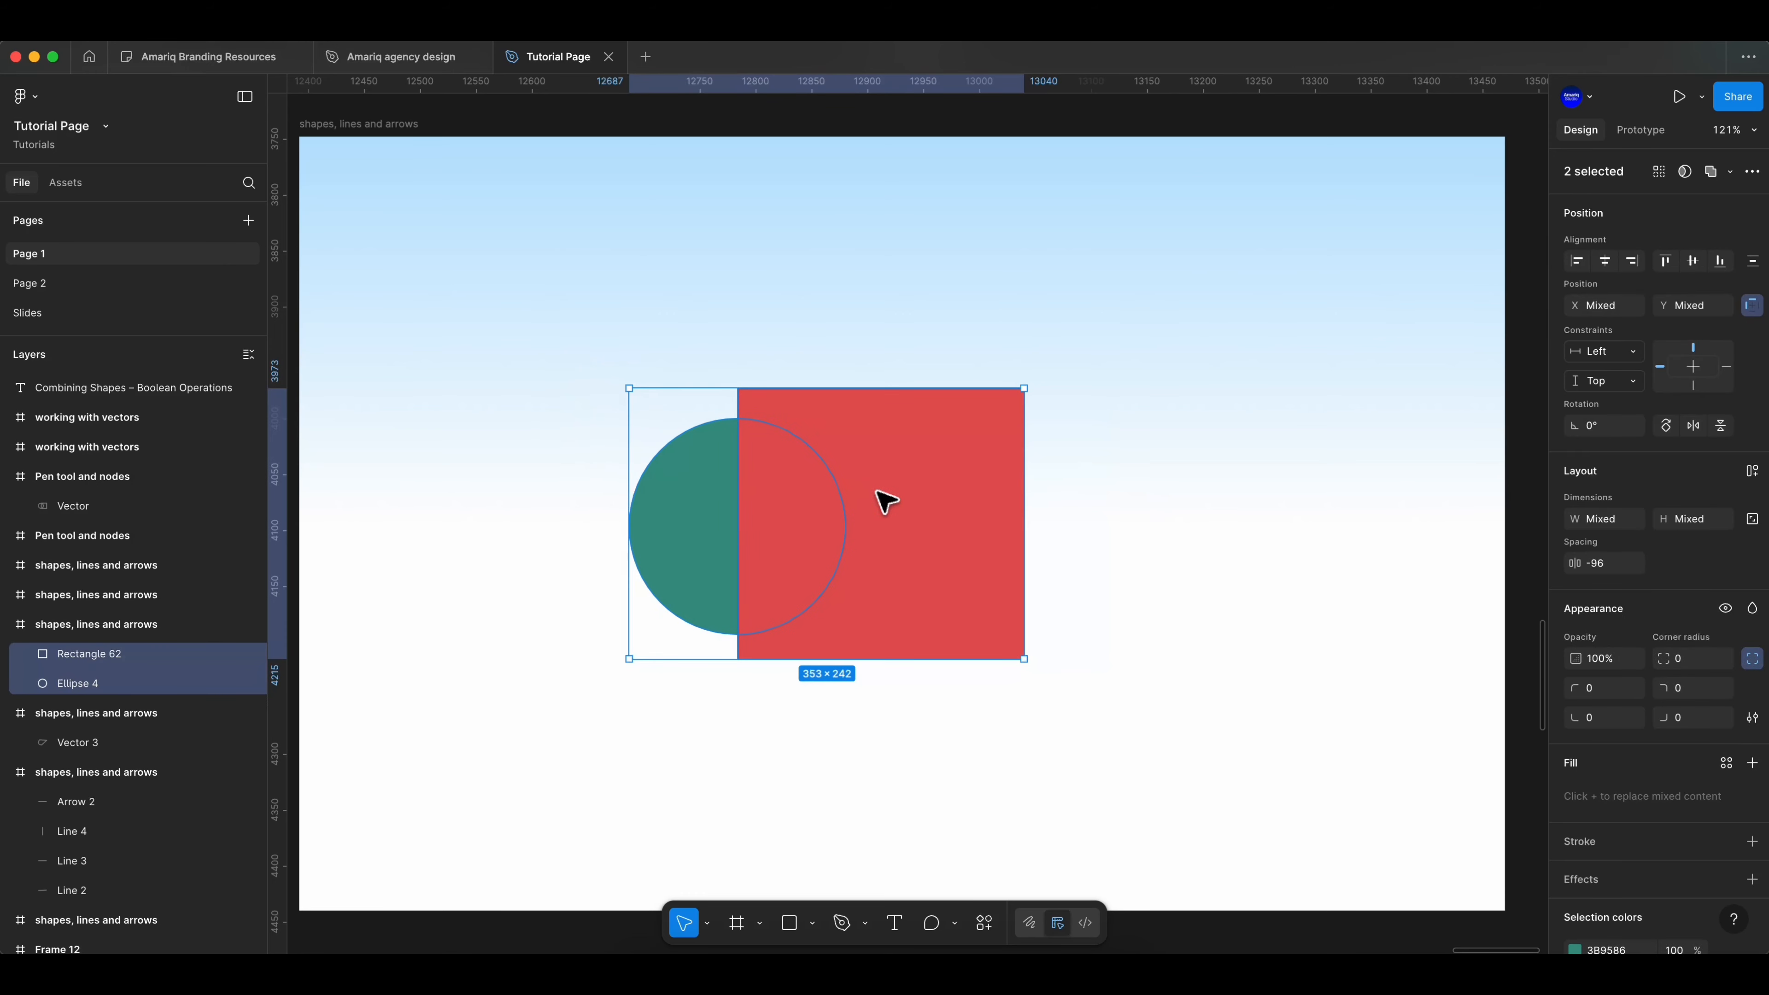
{"action": "left_click", "coordinate": [1732, 173]}
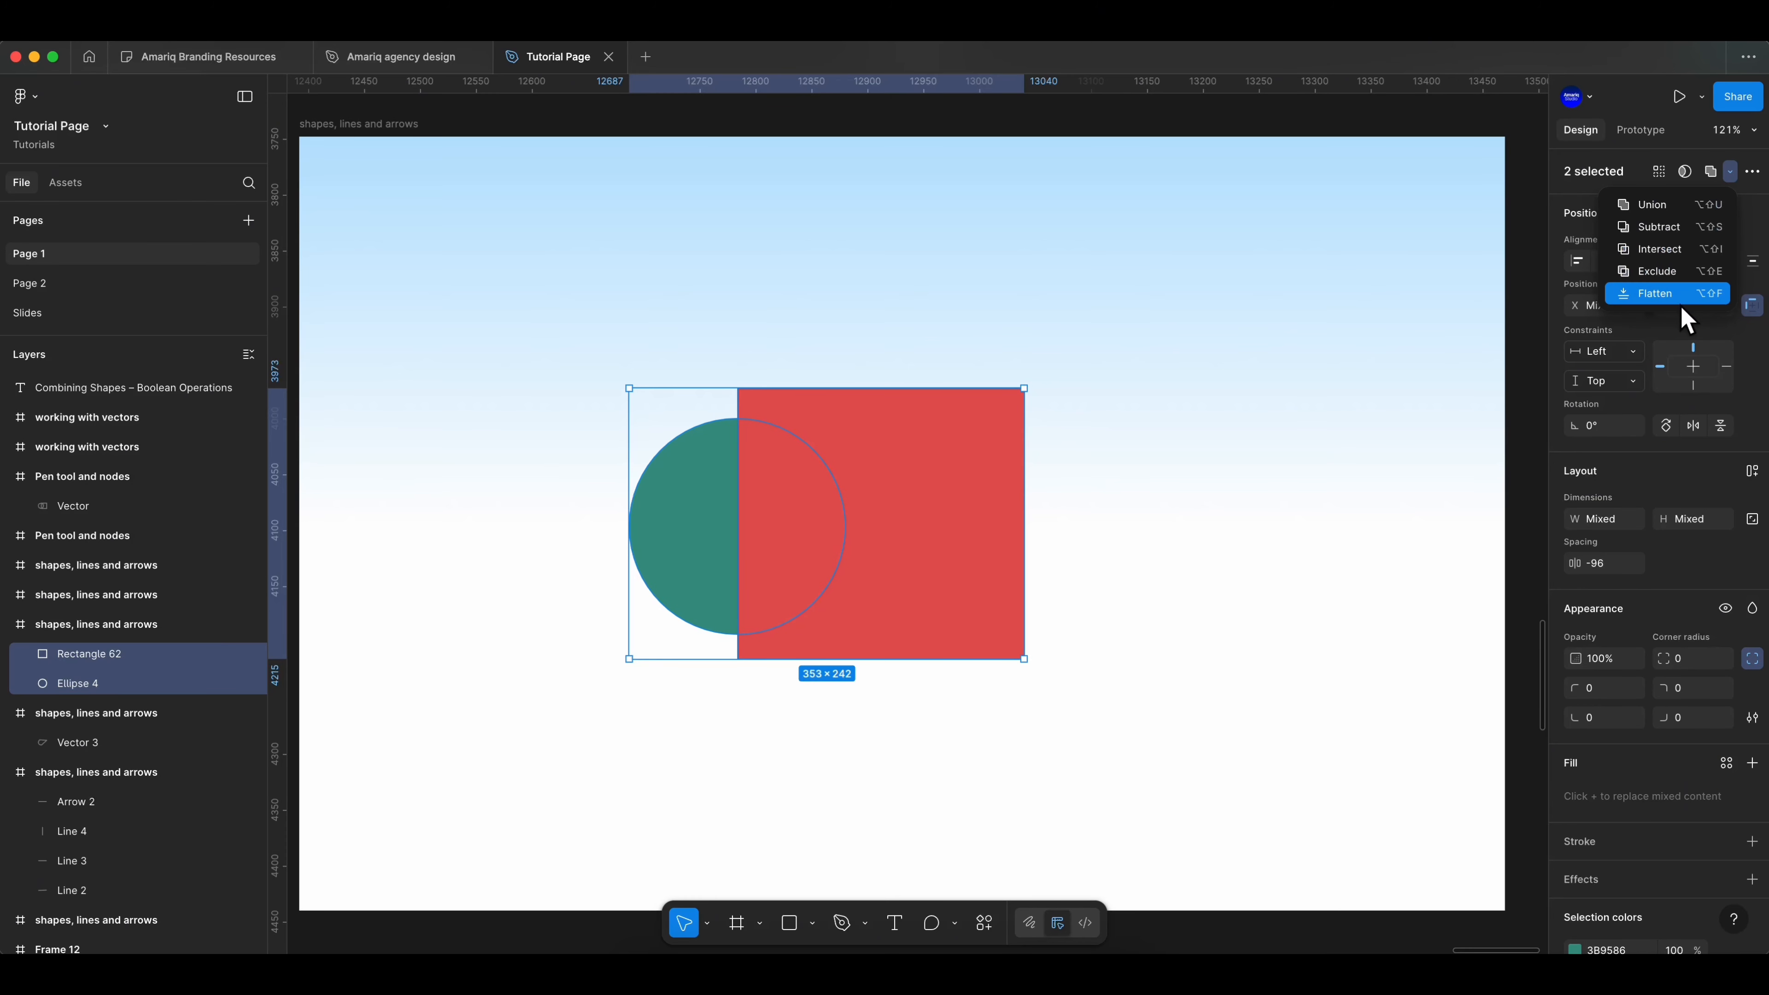
{"action": "left_click", "coordinate": [1684, 229]}
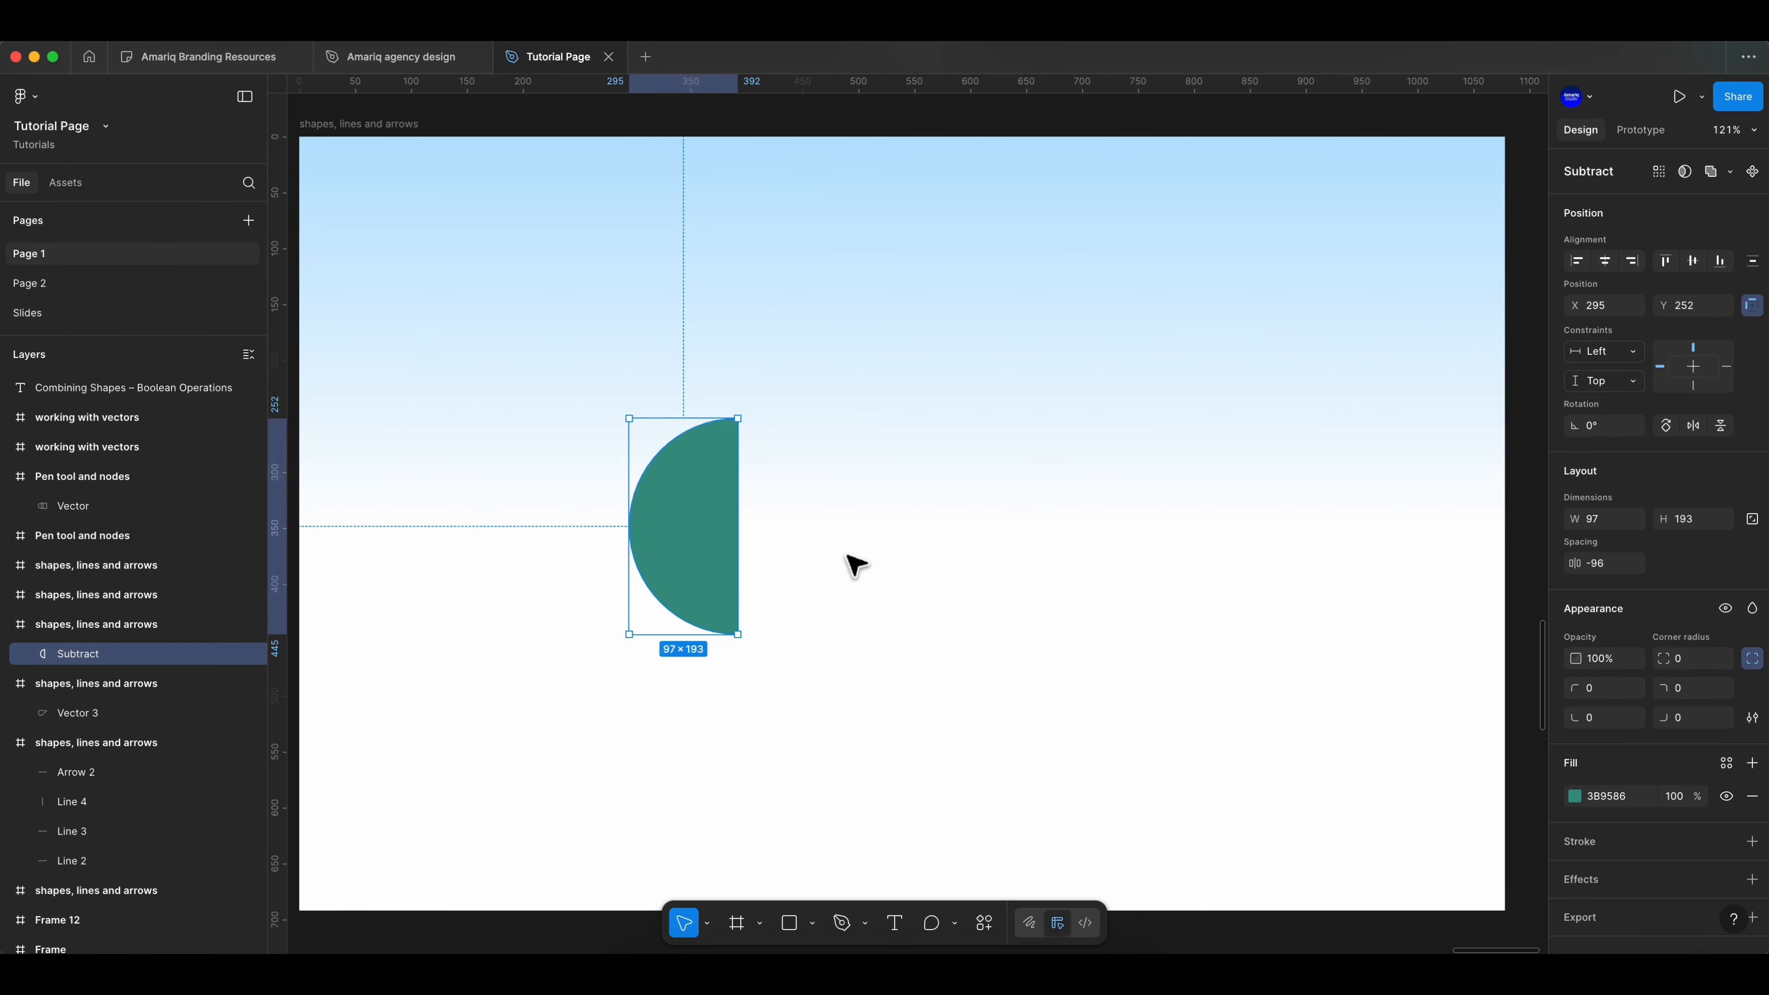
{"action": "key", "text": "super+z"}
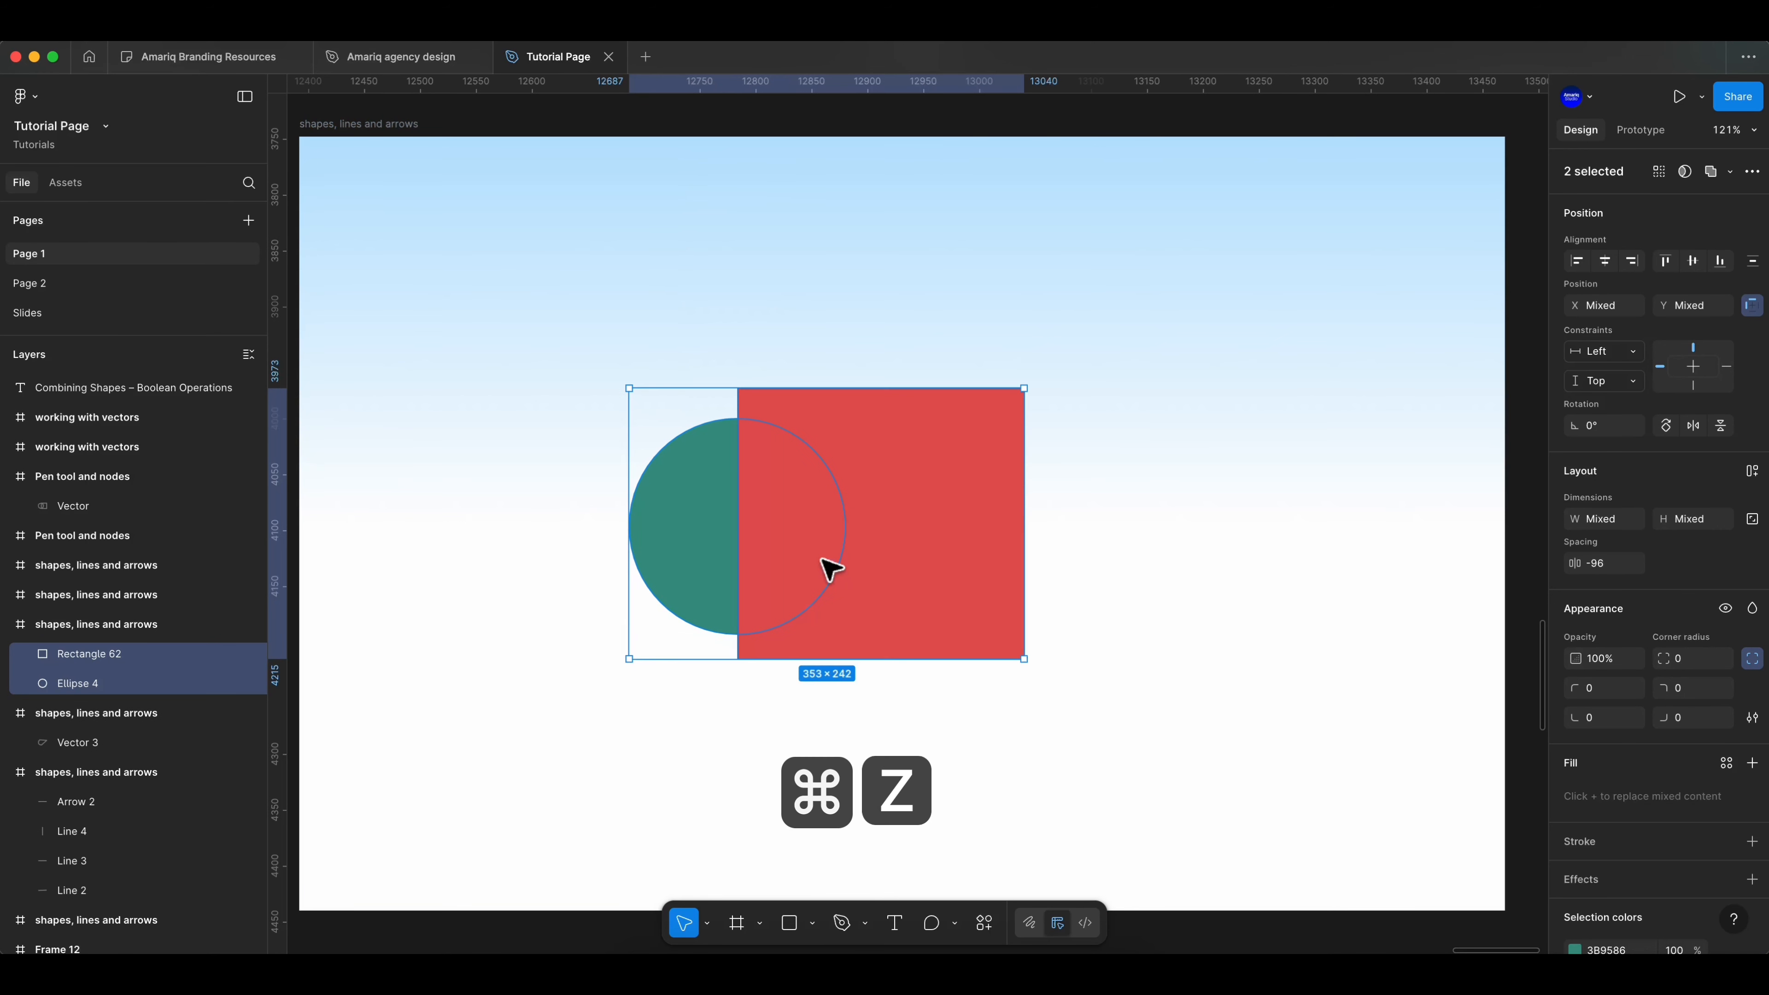
Step: Try the Union operation on the circle and rectangle, and undo it to get the two separate shapes back
{"action": "left_click", "coordinate": [1729, 172]}
{"action": "left_click", "coordinate": [1668, 206]}
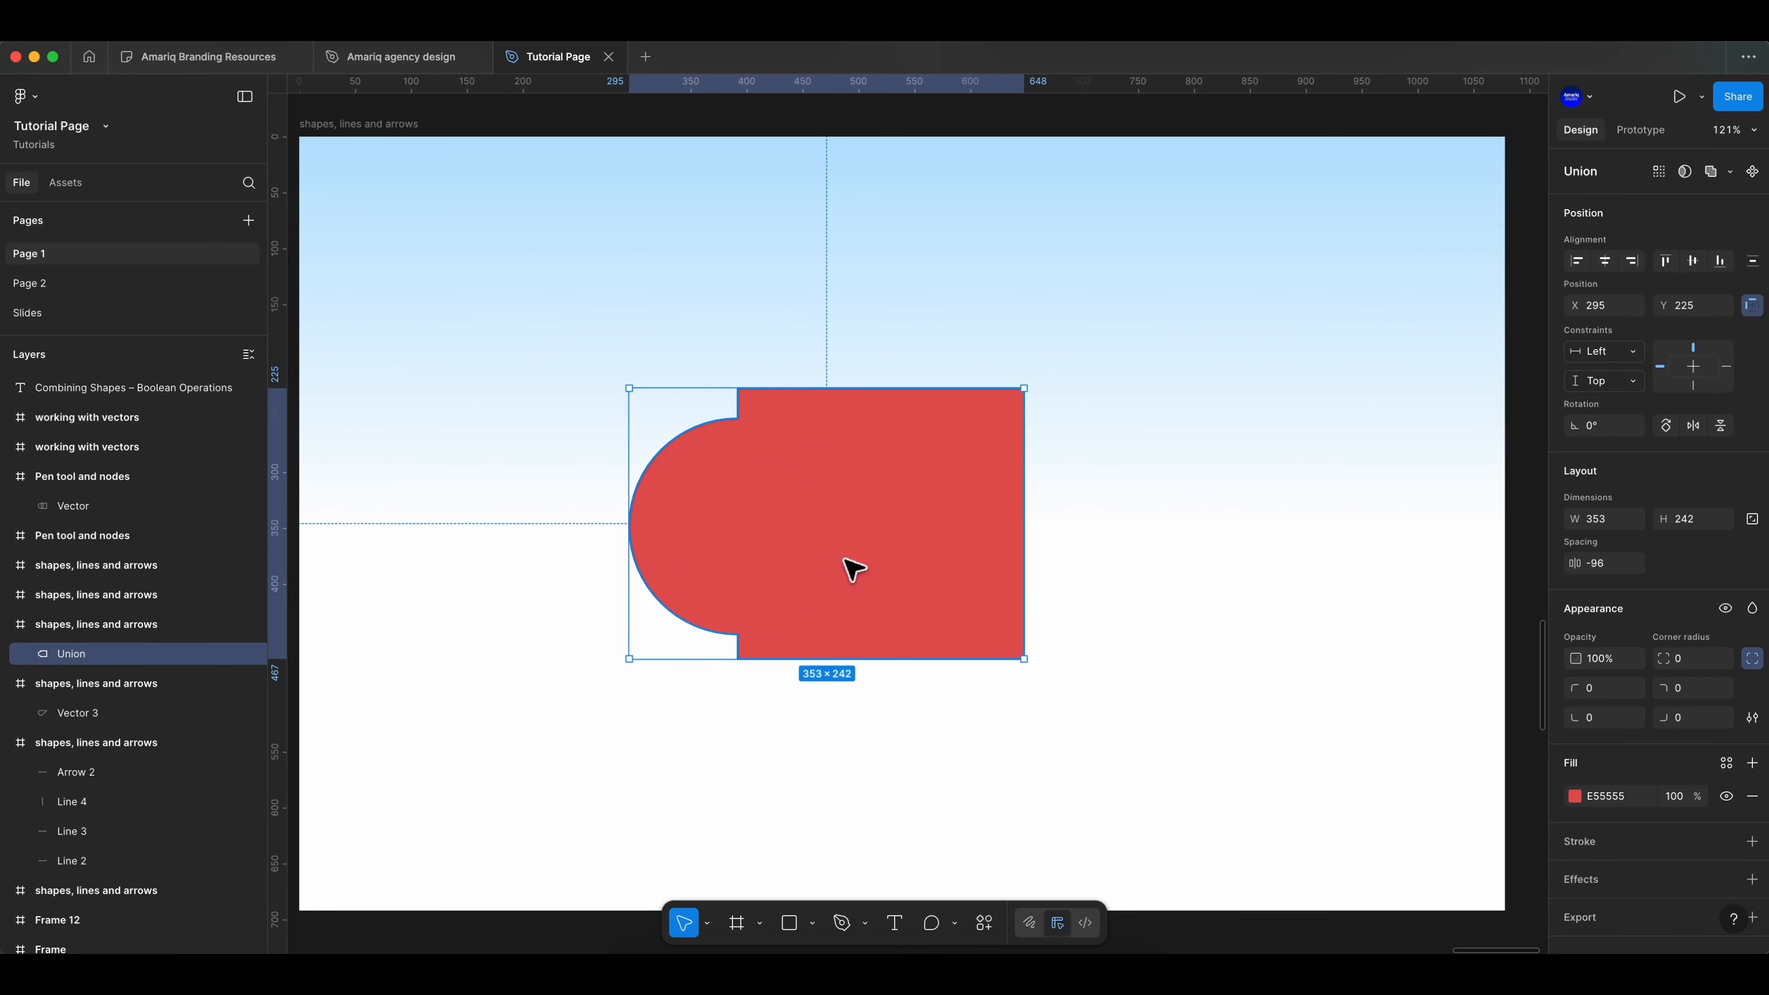
{"action": "mouse_move", "coordinate": [861, 518]}
{"action": "left_mouse_down"}
{"action": "mouse_move", "coordinate": [898, 623]}
{"action": "mouse_move", "coordinate": [858, 524]}
{"action": "left_mouse_up"}
{"action": "key", "text": "super+z"}
{"action": "key", "text": "super+z"}
{"action": "key", "text": "super+z"}
{"action": "key", "text": "super+z"}
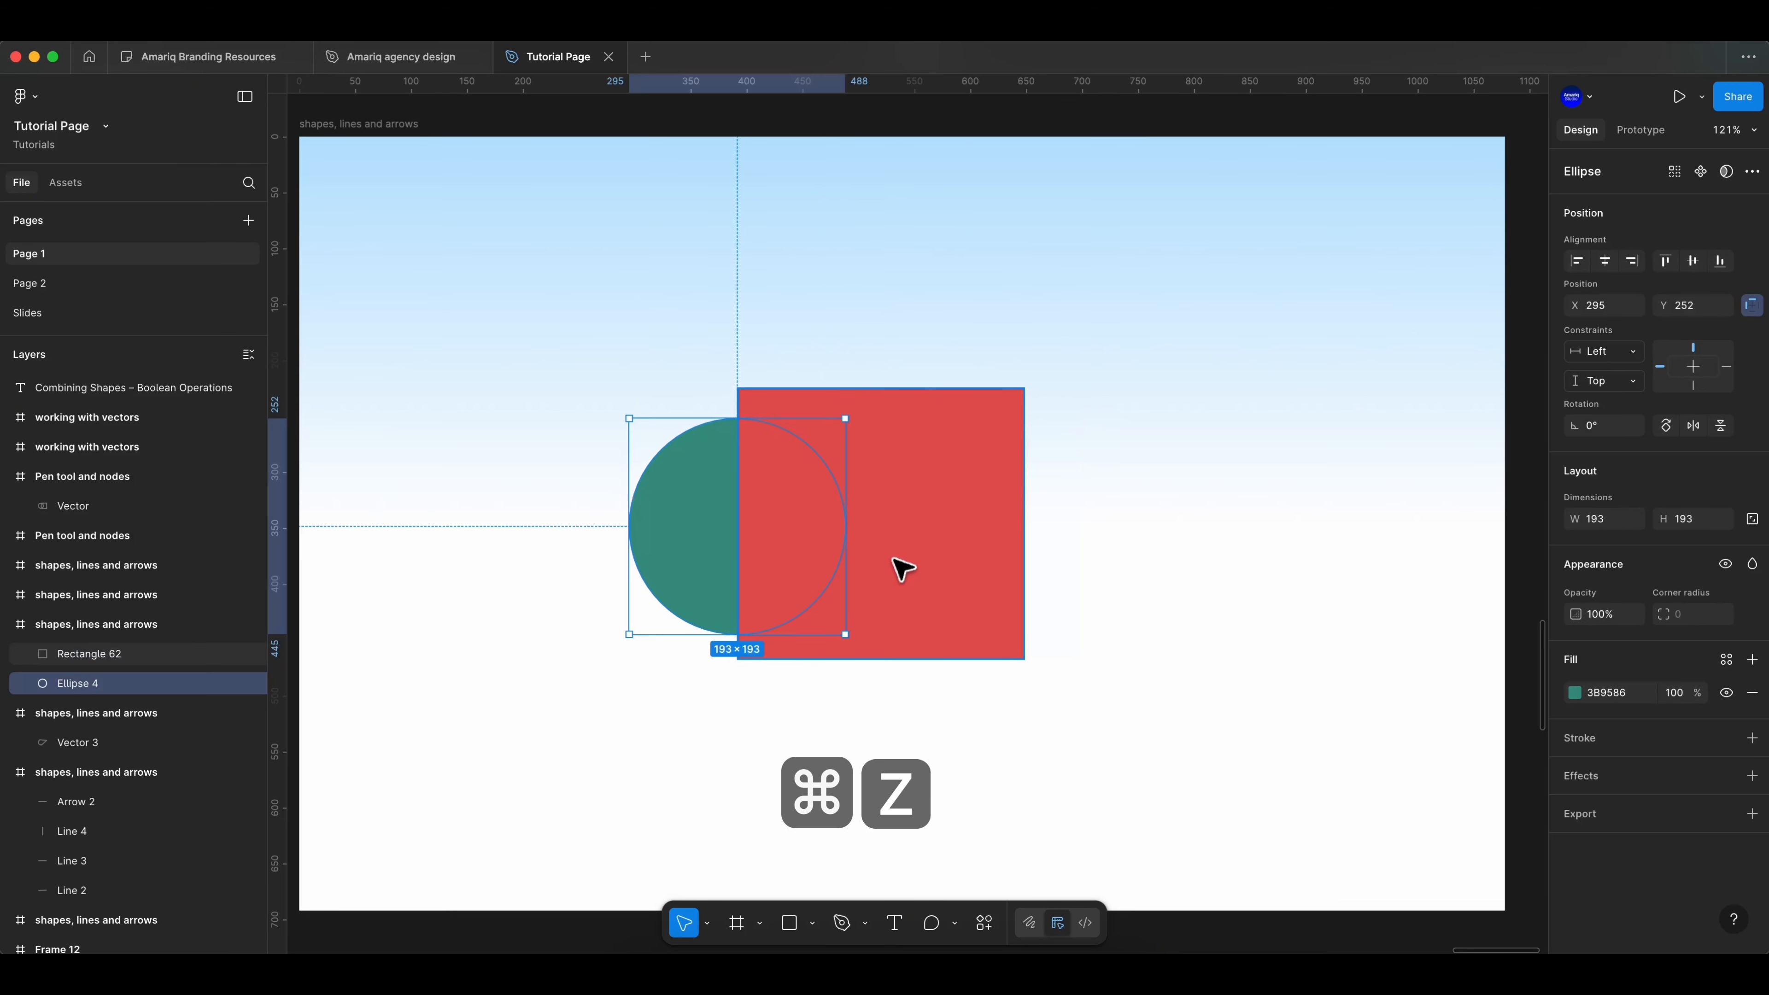
Step: Reselect the circle and rectangle and try the Intersect operation on them twice, undoing it each time
{"action": "left_click_drag", "start_coordinate": [835, 704], "coordinate": [712, 585]}
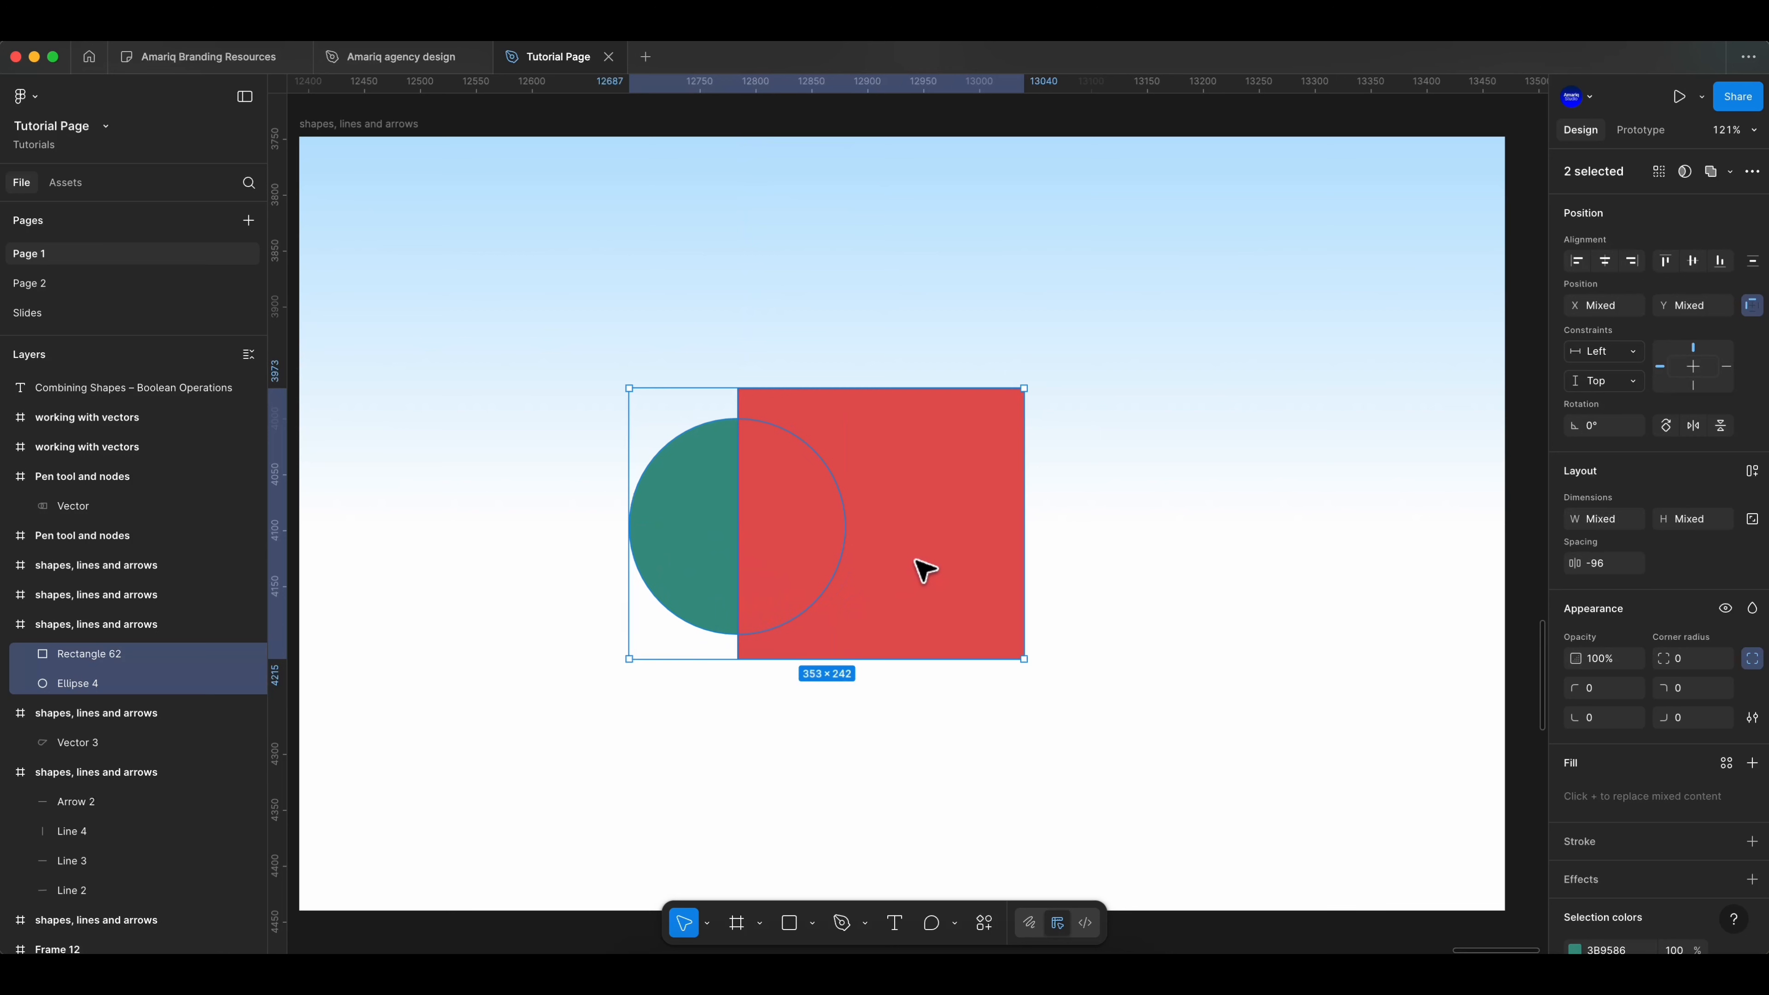
{"action": "left_click", "coordinate": [1730, 173]}
{"action": "left_click", "coordinate": [1696, 245]}
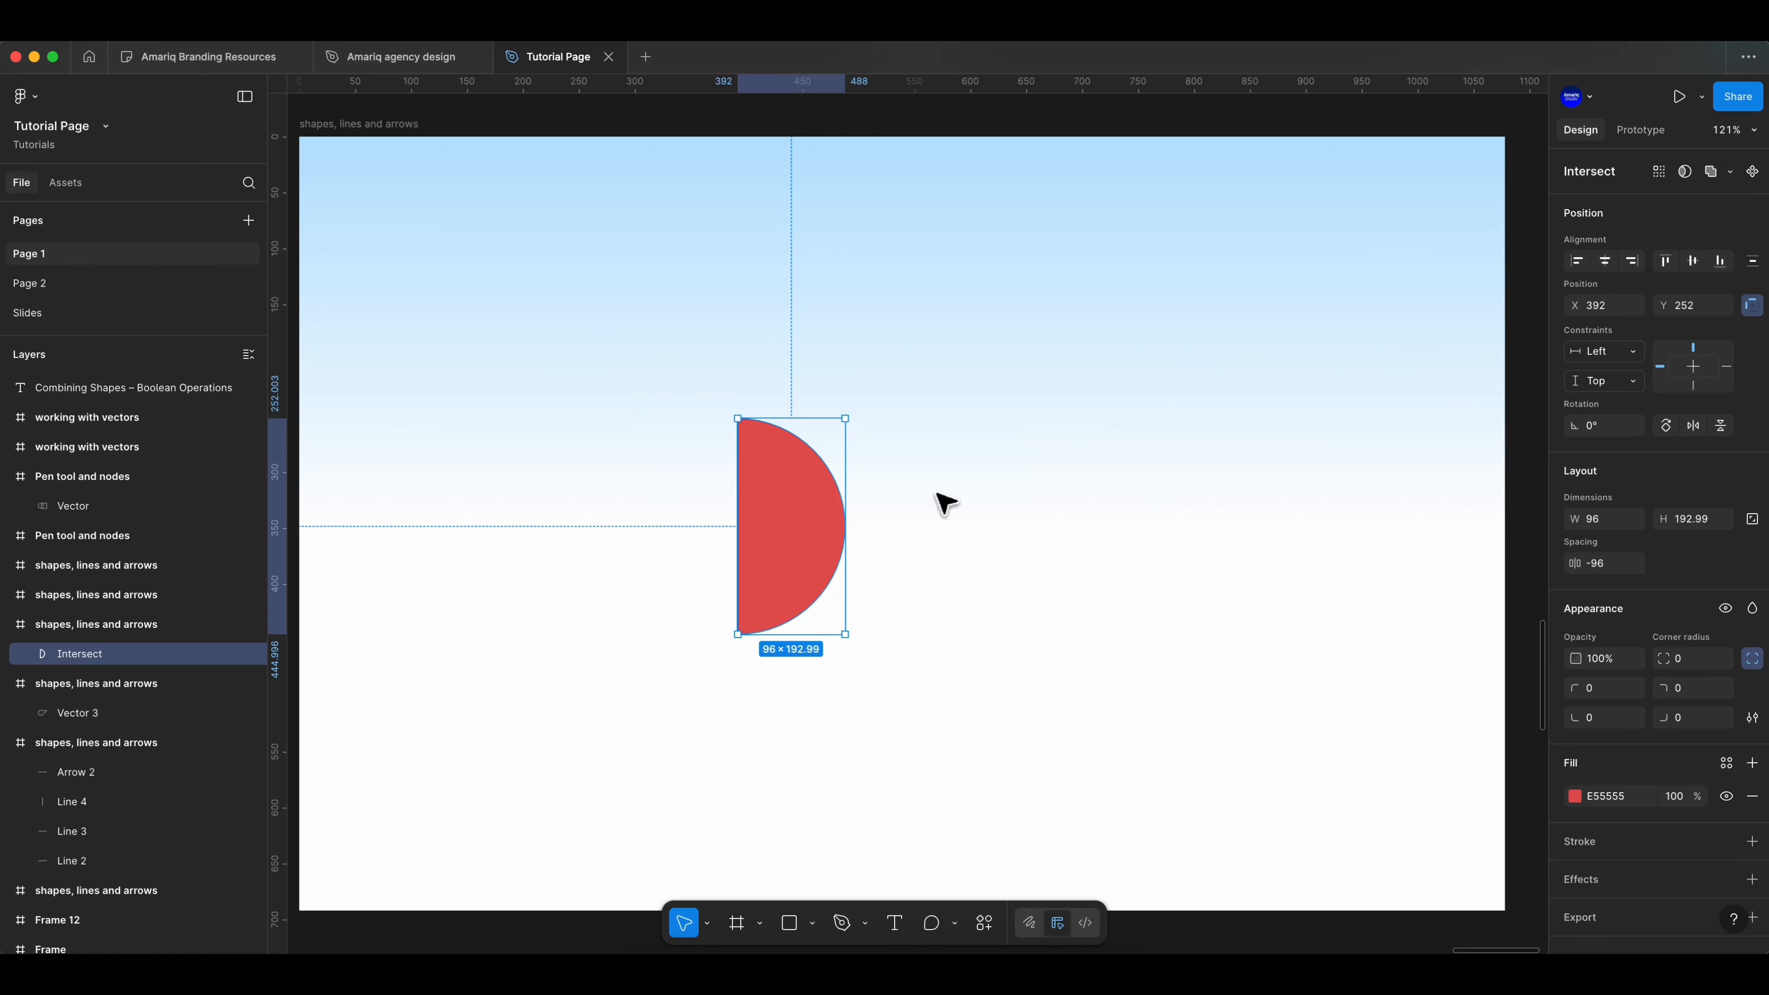
{"action": "key", "text": "super+z"}
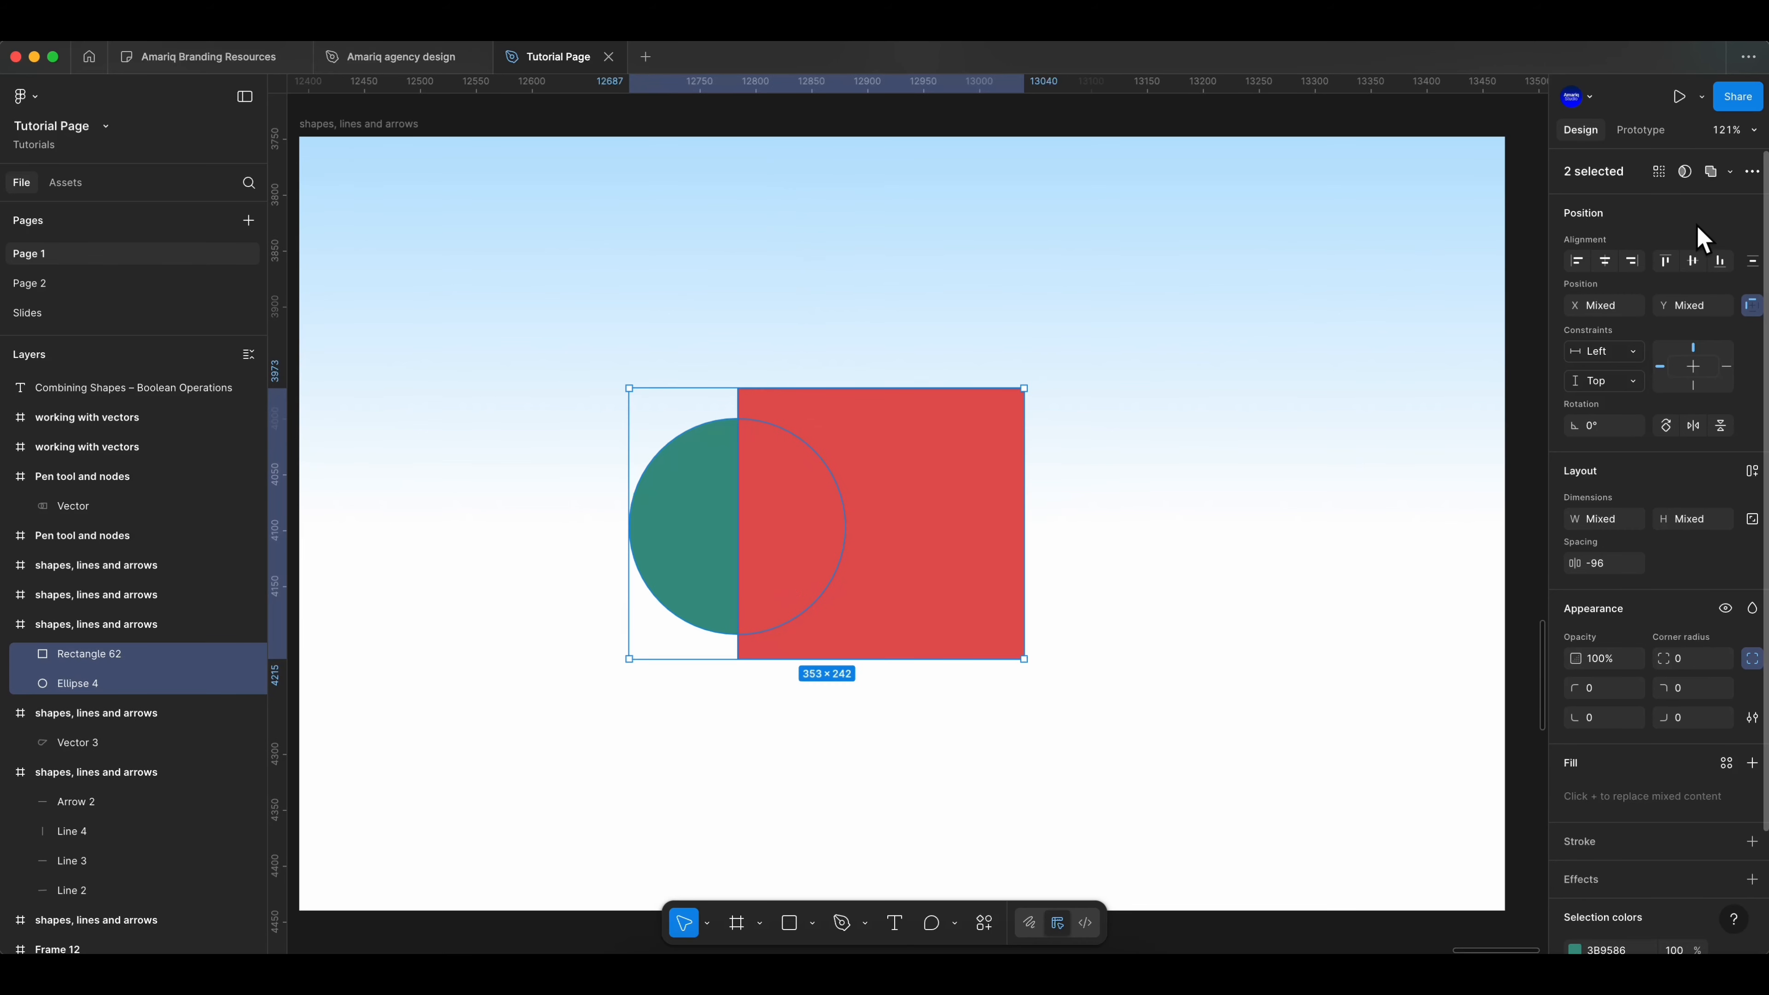
{"action": "left_click", "coordinate": [1730, 173]}
{"action": "left_click", "coordinate": [1685, 251]}
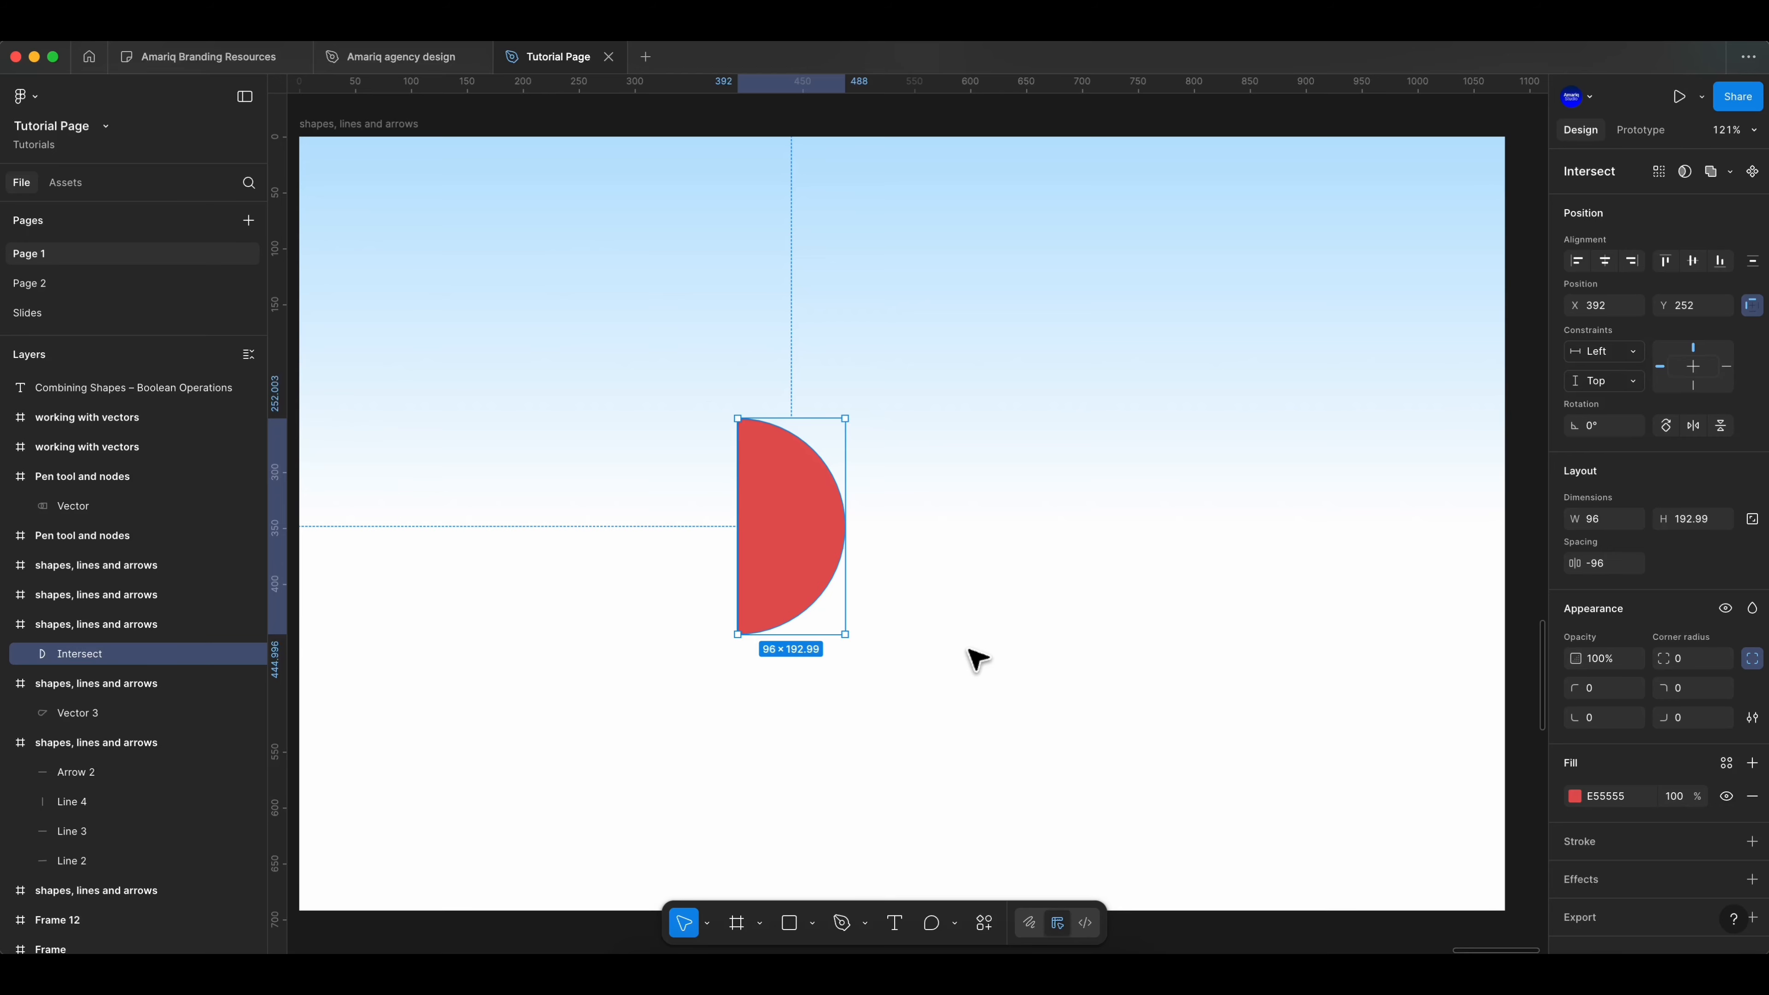
{"action": "key", "text": "super+z"}
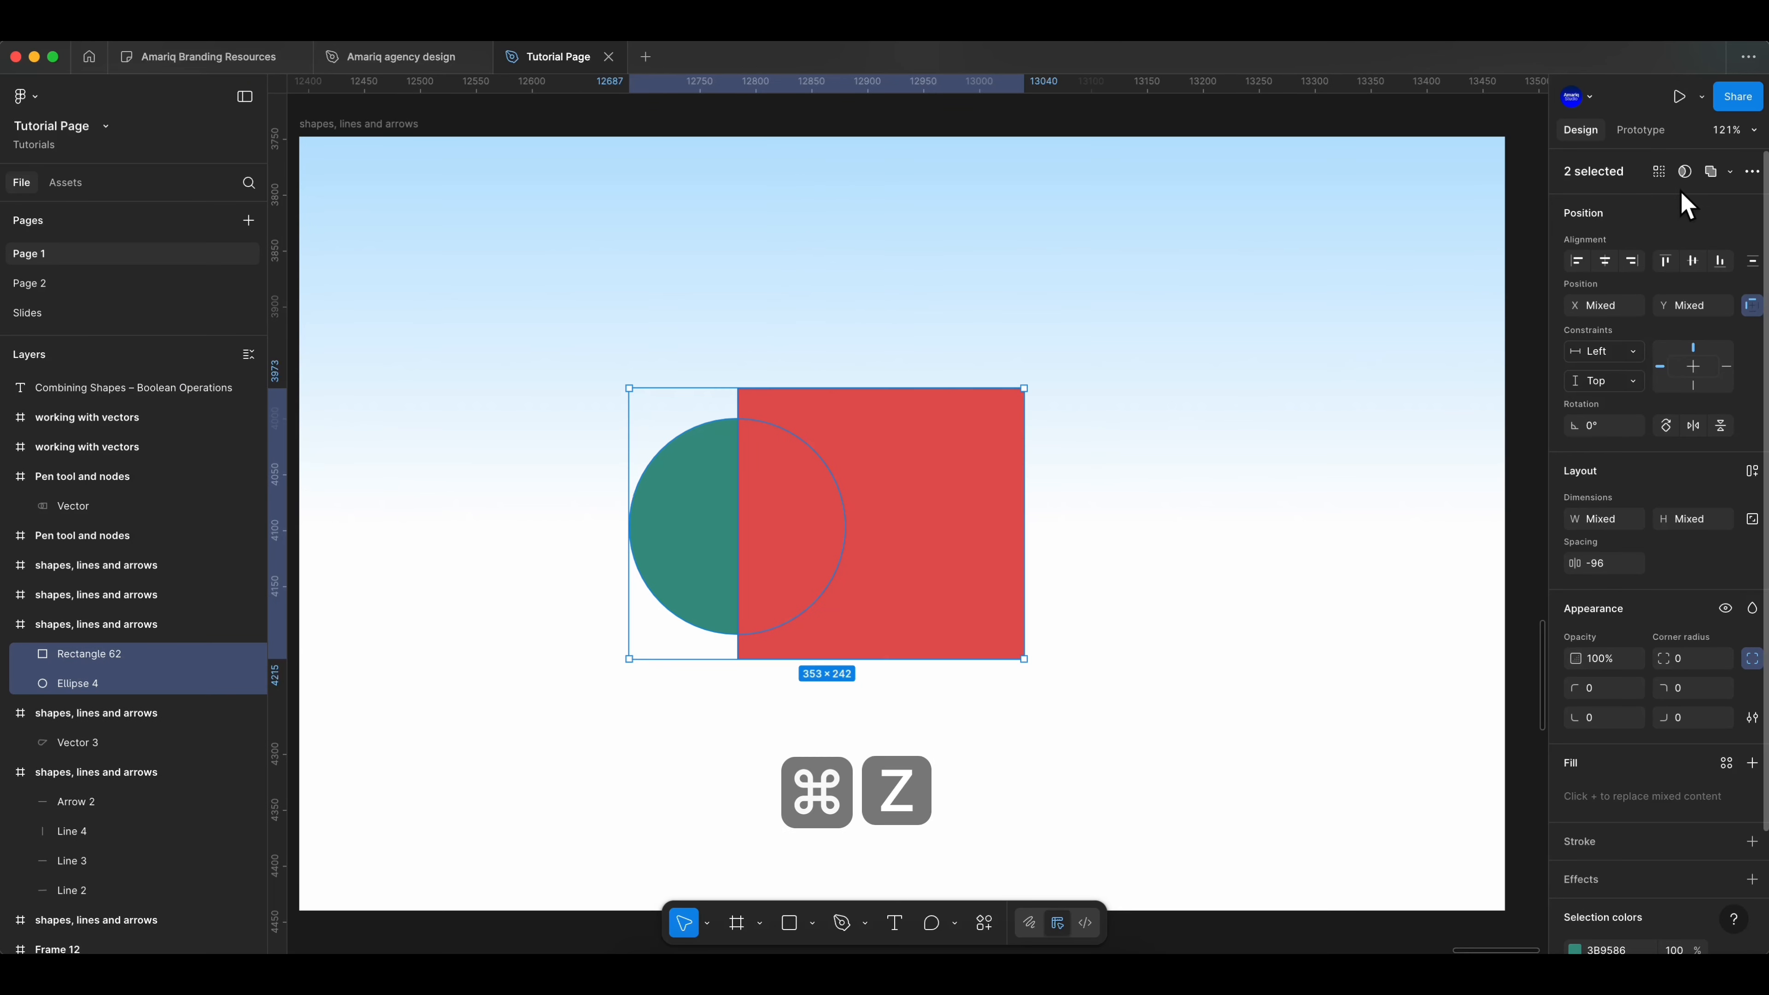
Step: Try the Exclude operation on the circle and rectangle, and undo it
{"action": "left_click", "coordinate": [1729, 172]}
{"action": "left_click", "coordinate": [1657, 271]}
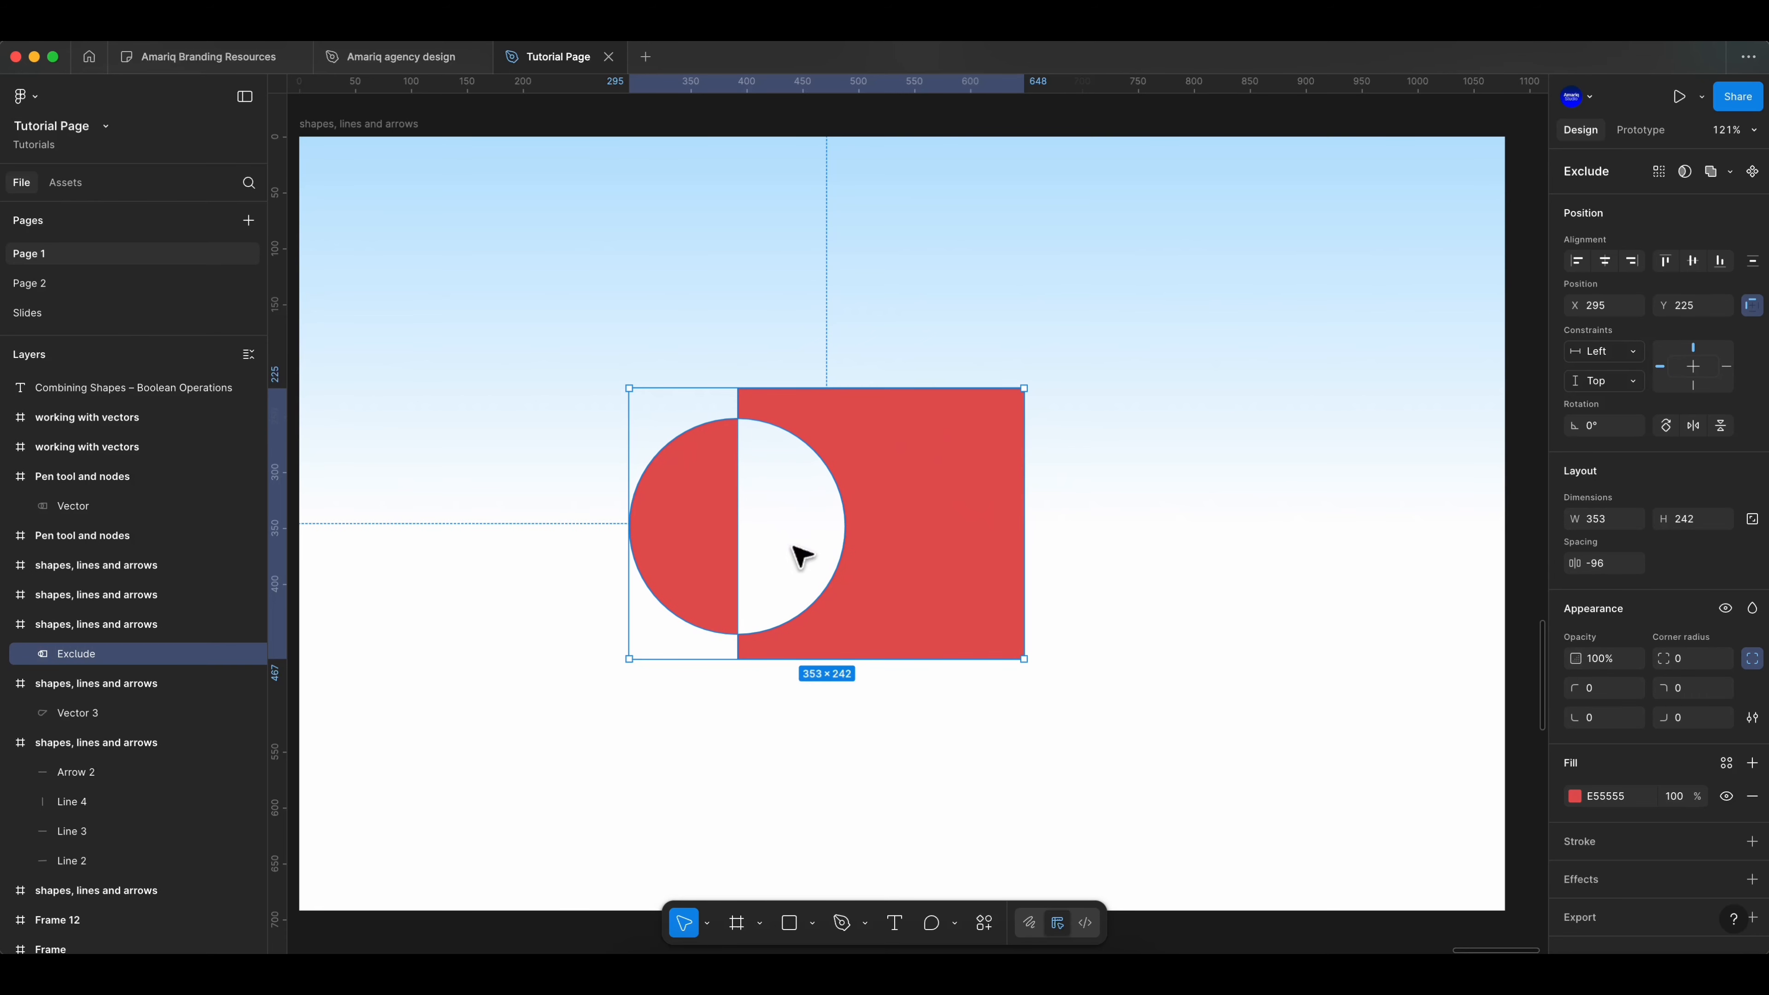
{"action": "key", "text": "super+z"}
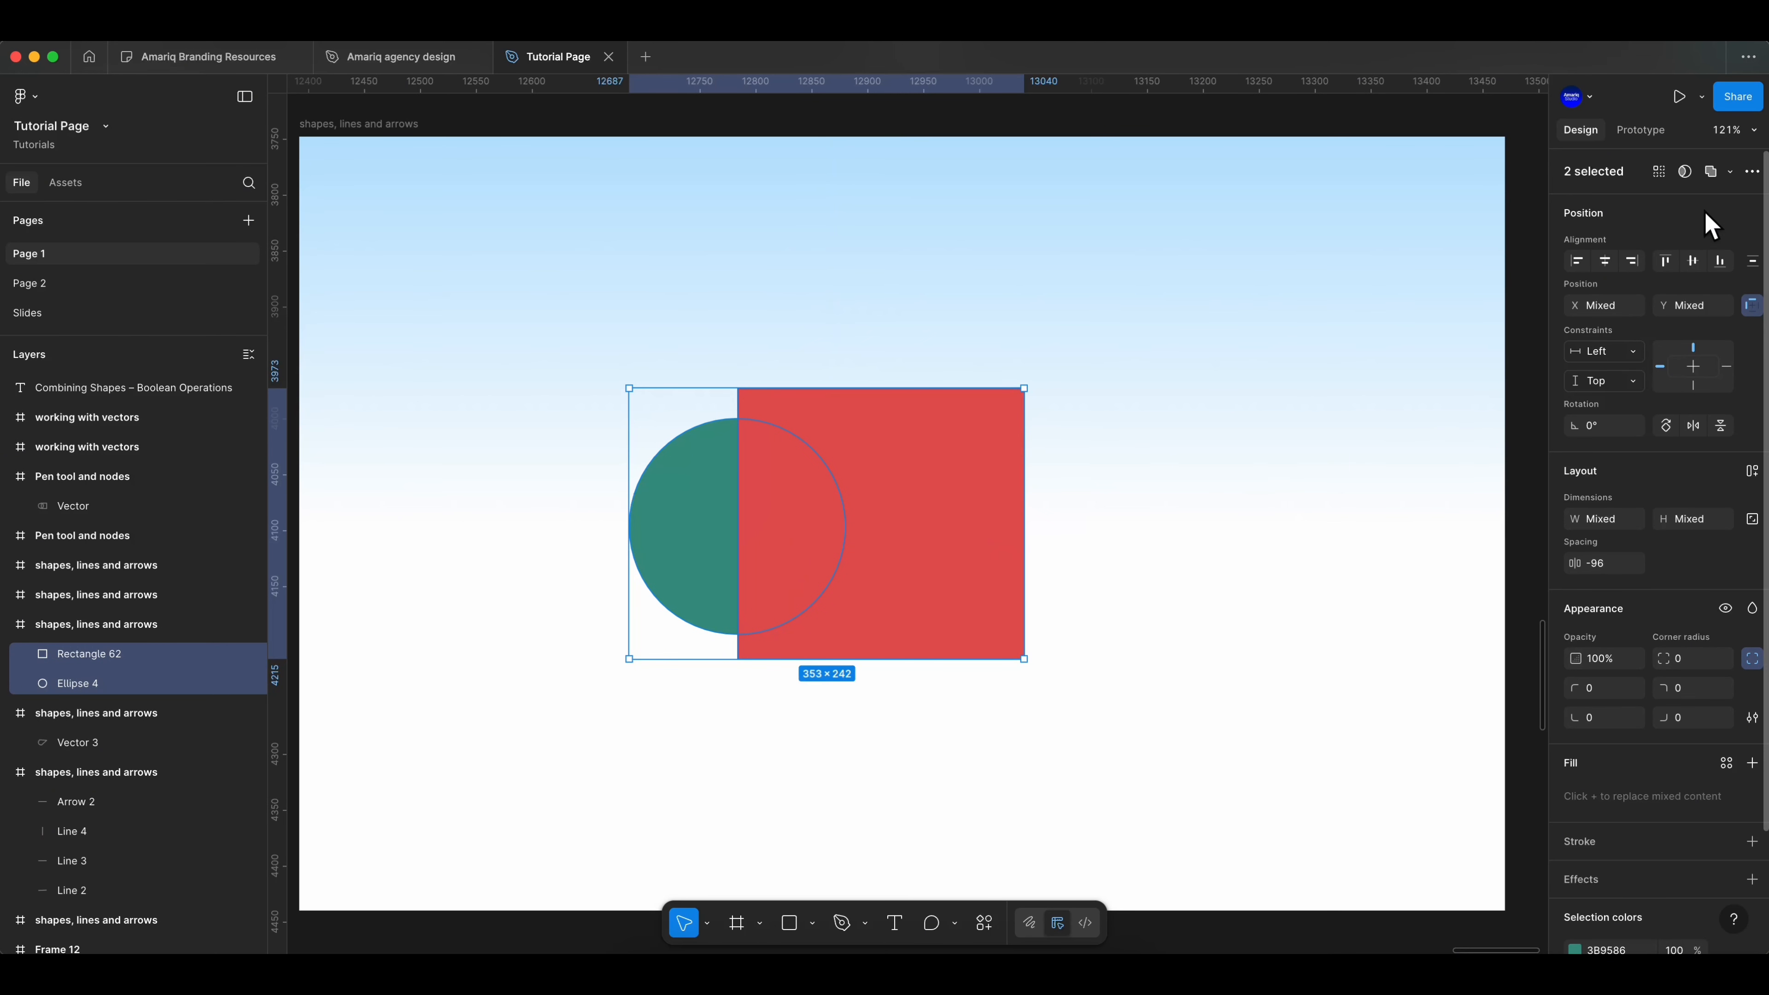
Step: Flatten the circle and rectangle into a single vector and open it for point editing
{"action": "left_click", "coordinate": [1730, 173]}
{"action": "left_click", "coordinate": [1683, 291]}
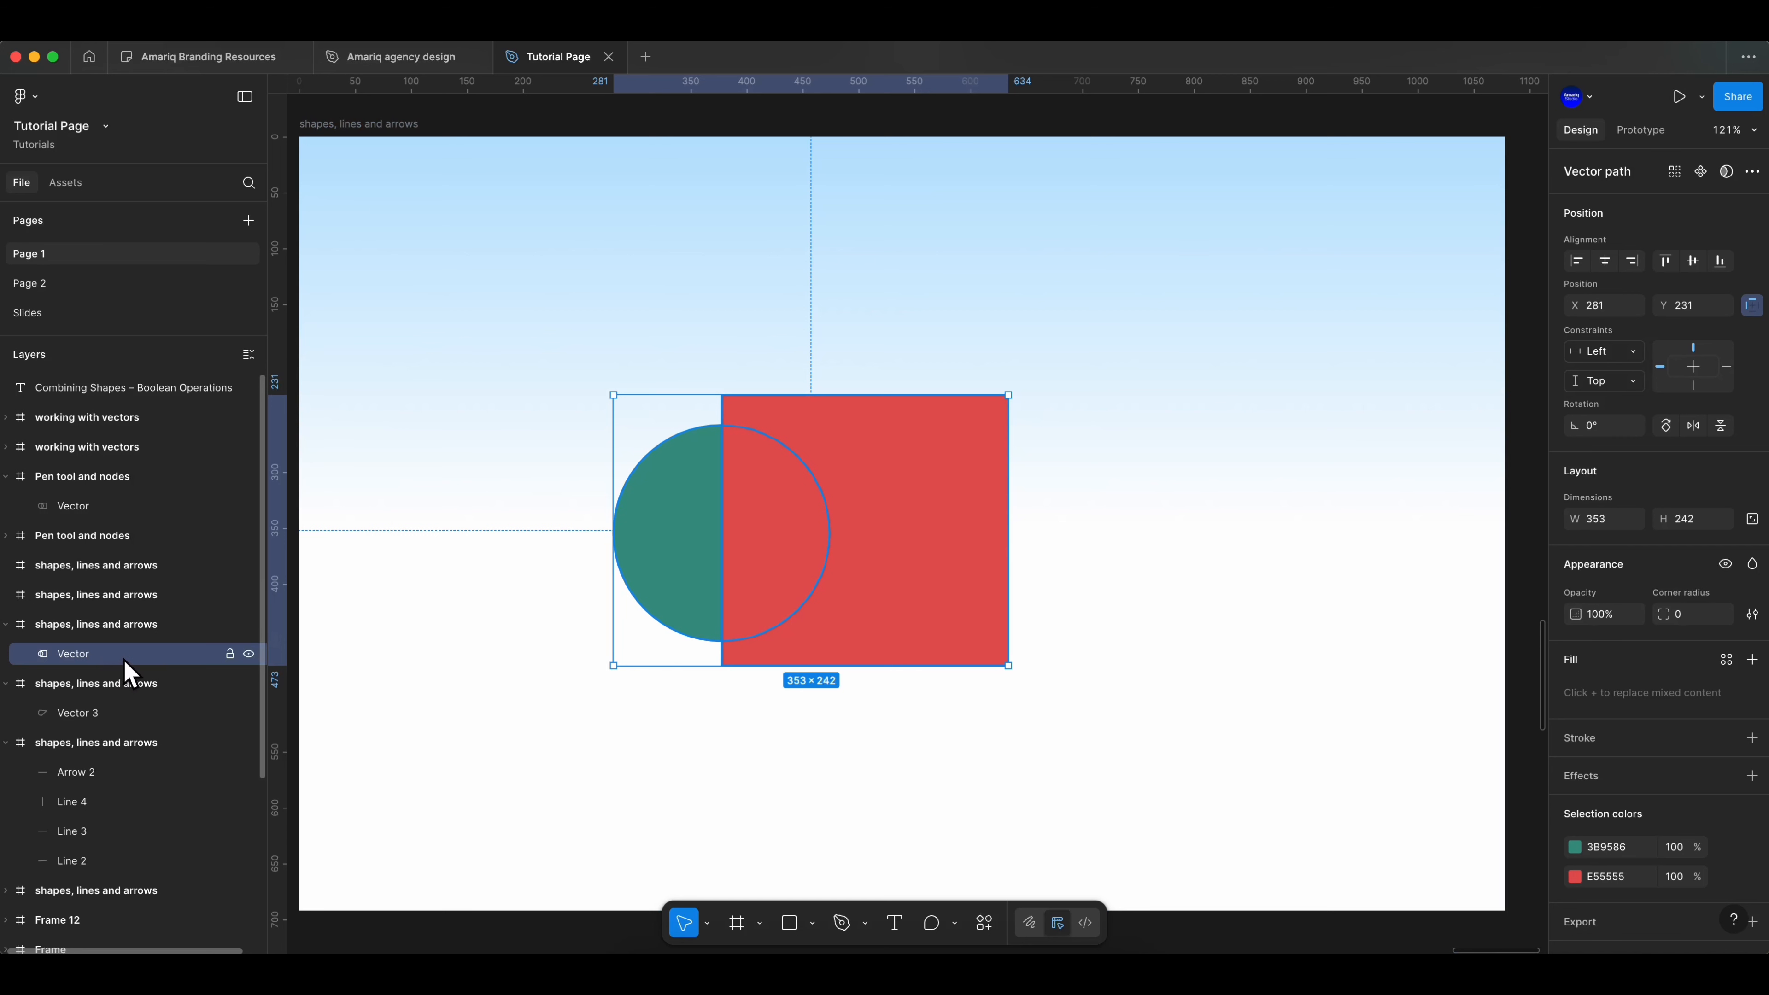
{"action": "left_click", "coordinate": [1752, 171]}
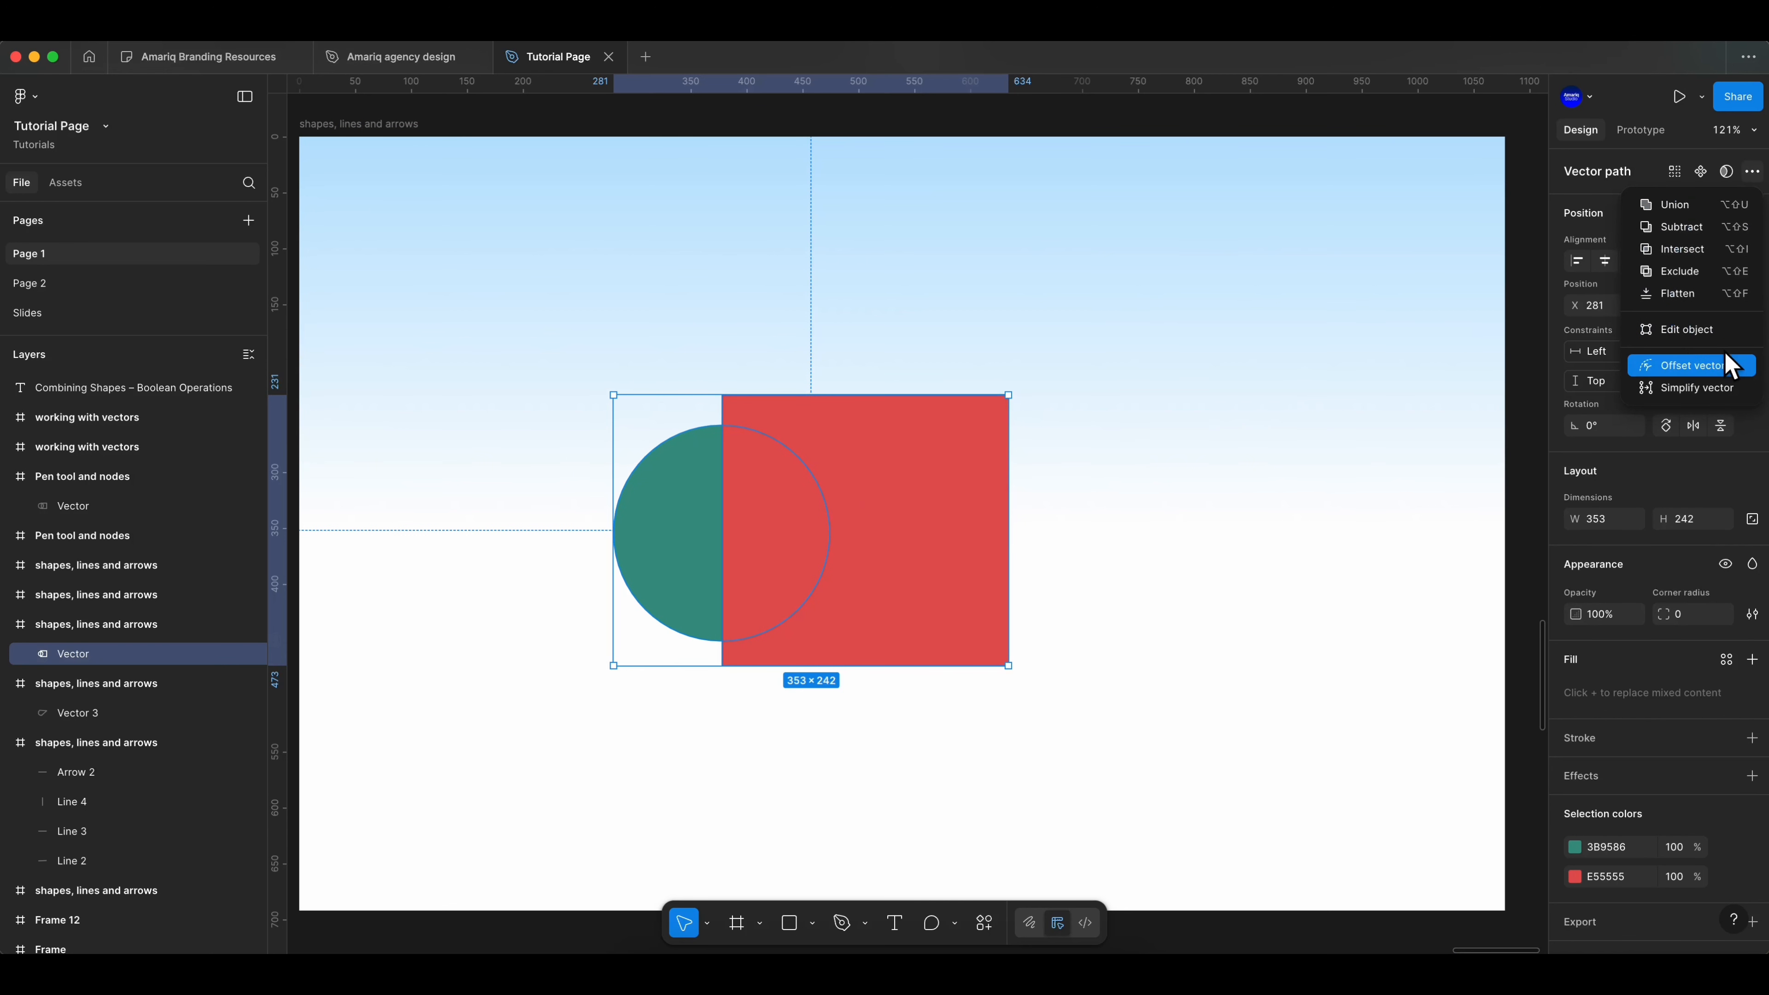
{"action": "left_click", "coordinate": [1699, 336]}
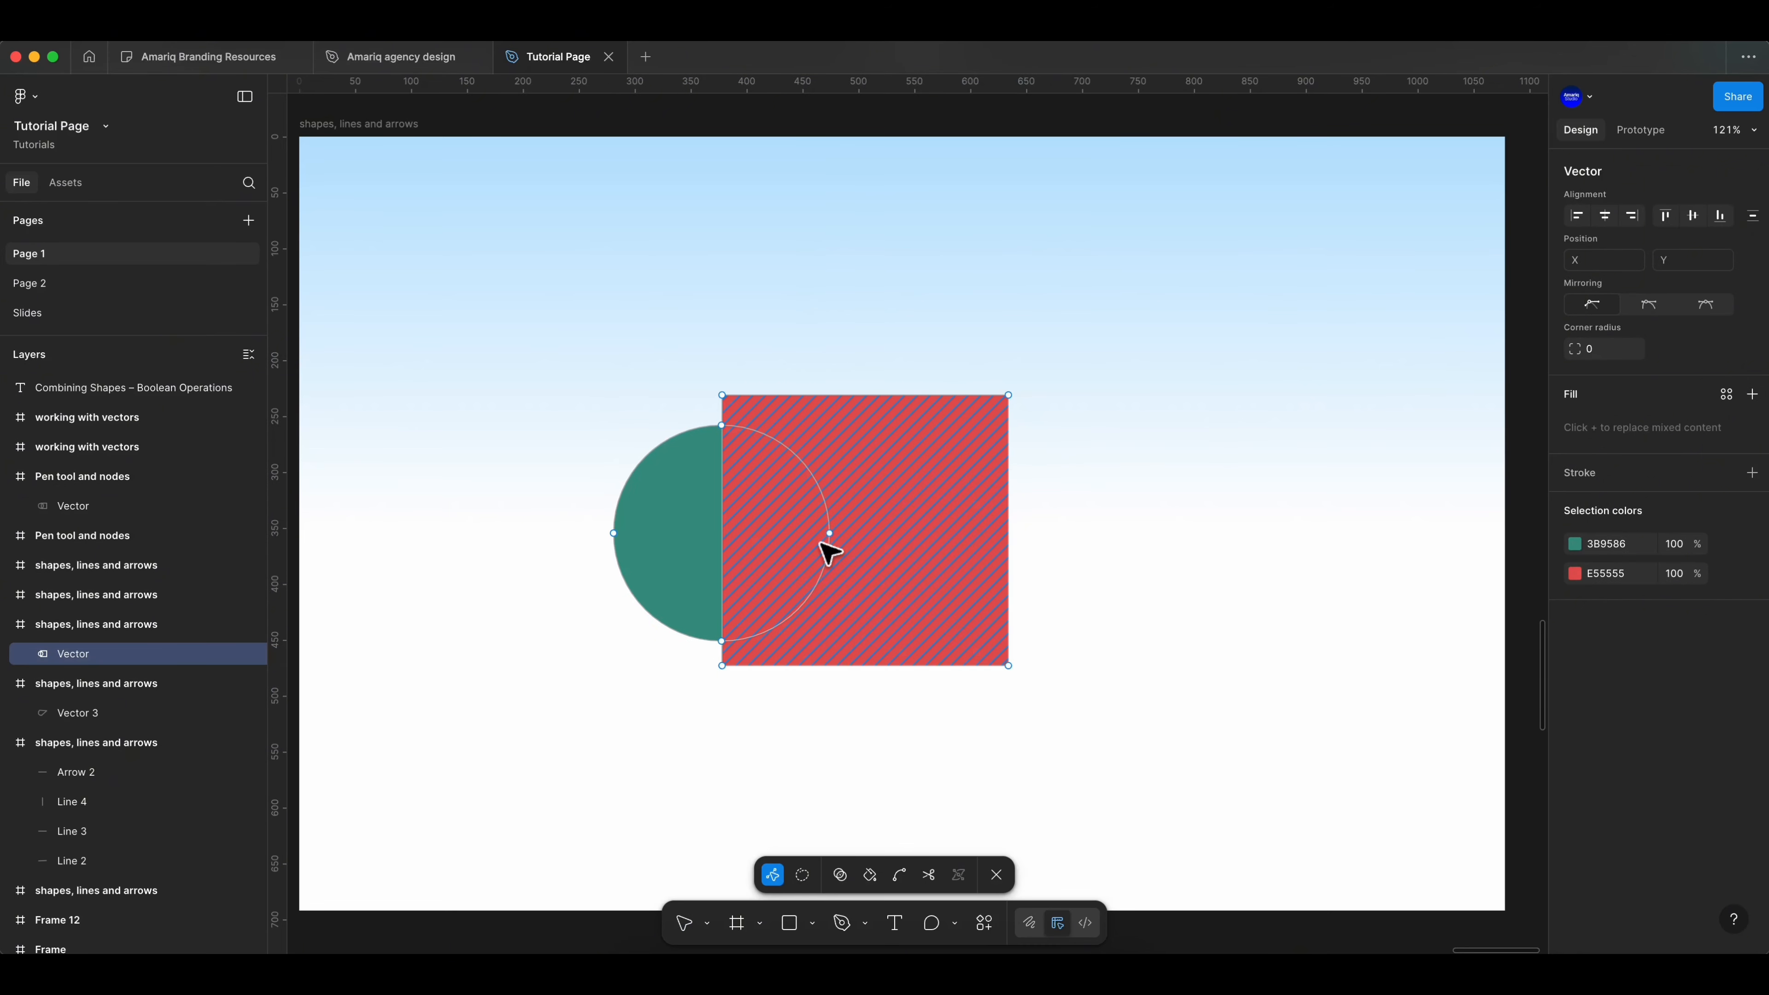
Step: Stretch the flattened circle horizontally by moving its right anchor outward and its left anchor to about X 200, Y 341
{"action": "left_click_drag", "start_coordinate": [724, 663], "coordinate": [781, 657]}
{"action": "left_click_drag", "start_coordinate": [829, 534], "coordinate": [884, 524]}
{"action": "left_click_drag", "start_coordinate": [614, 534], "coordinate": [523, 518]}
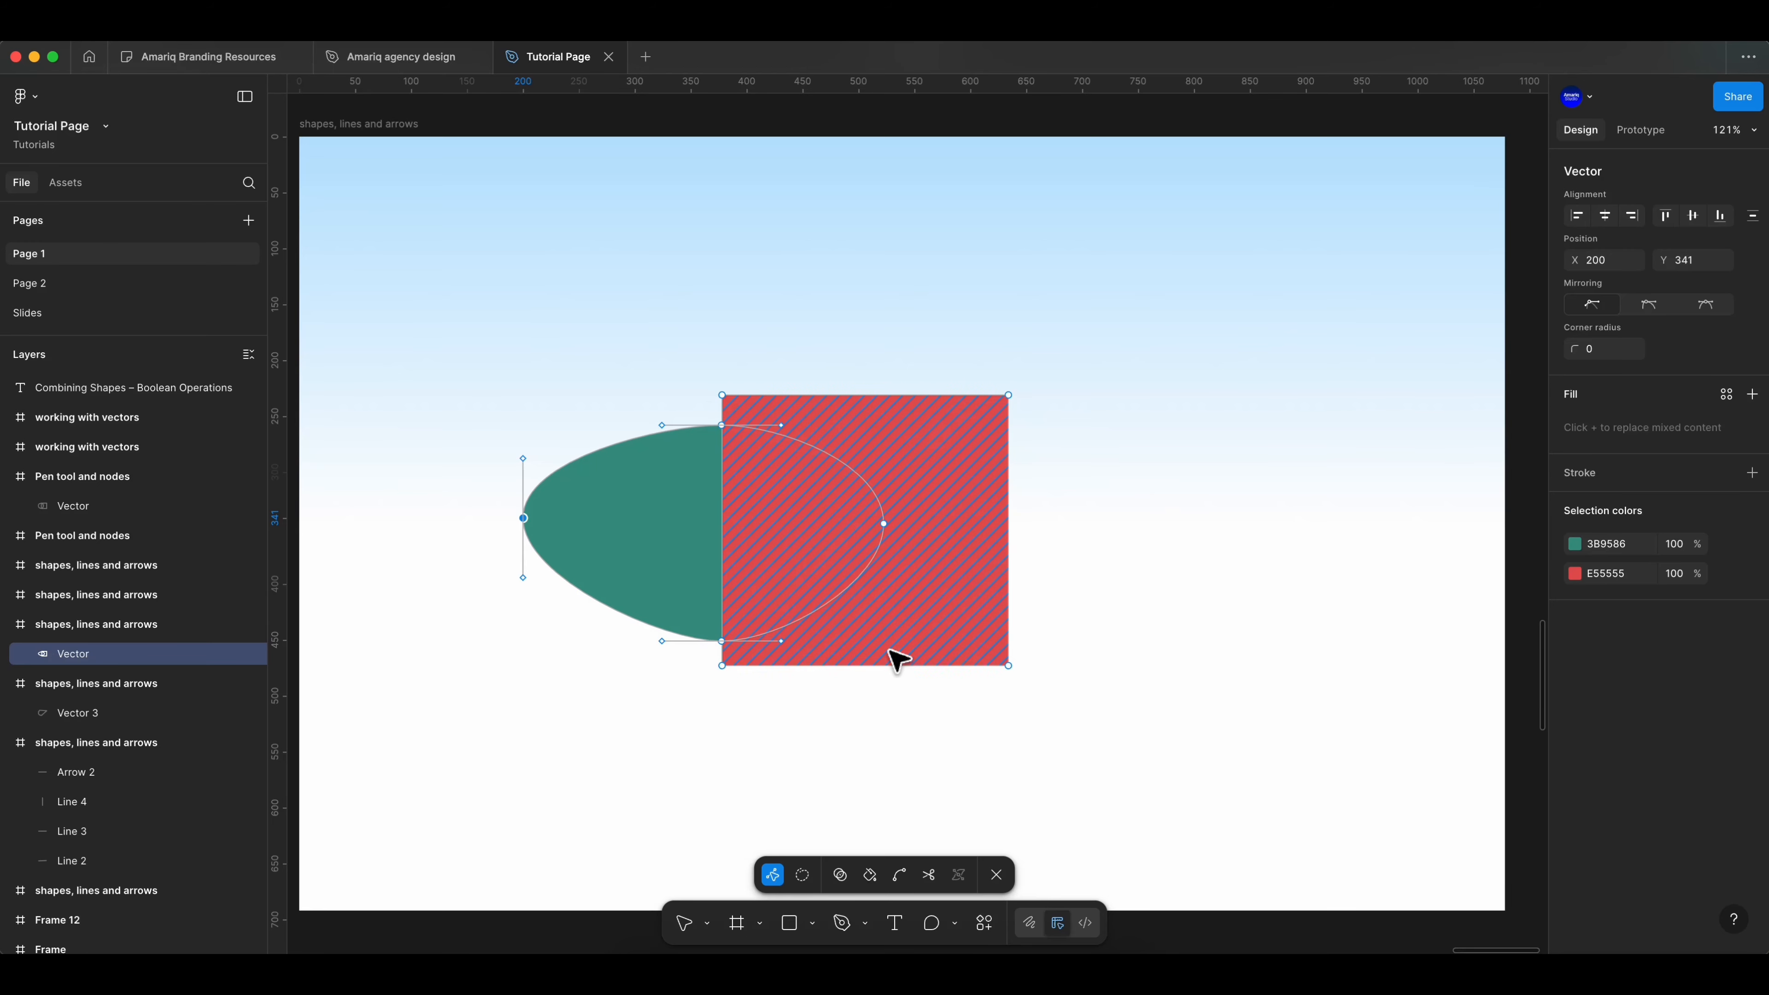
{"action": "left_click", "coordinate": [842, 749]}
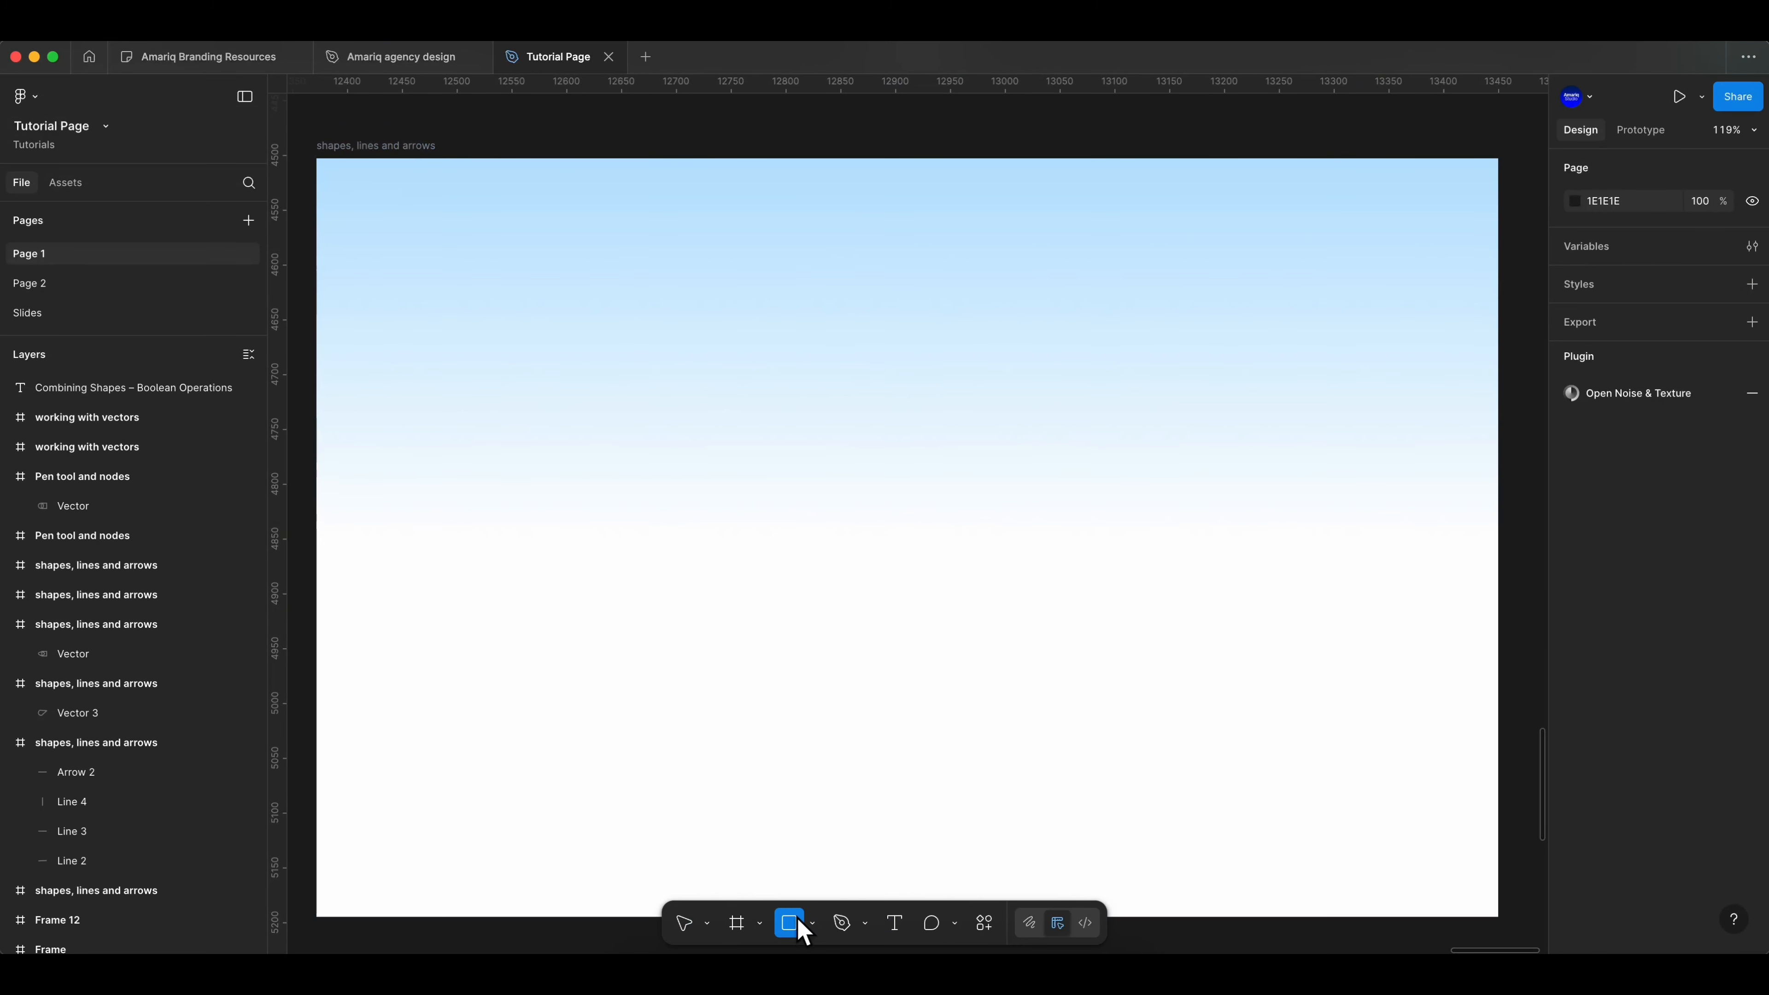
Step: Draw a square about 244 × 244 at about X 303, Y 234 in the empty frame
{"action": "left_click_drag", "start_coordinate": [648, 415], "coordinate": [915, 682]}
{"action": "left_click", "coordinate": [975, 596]}
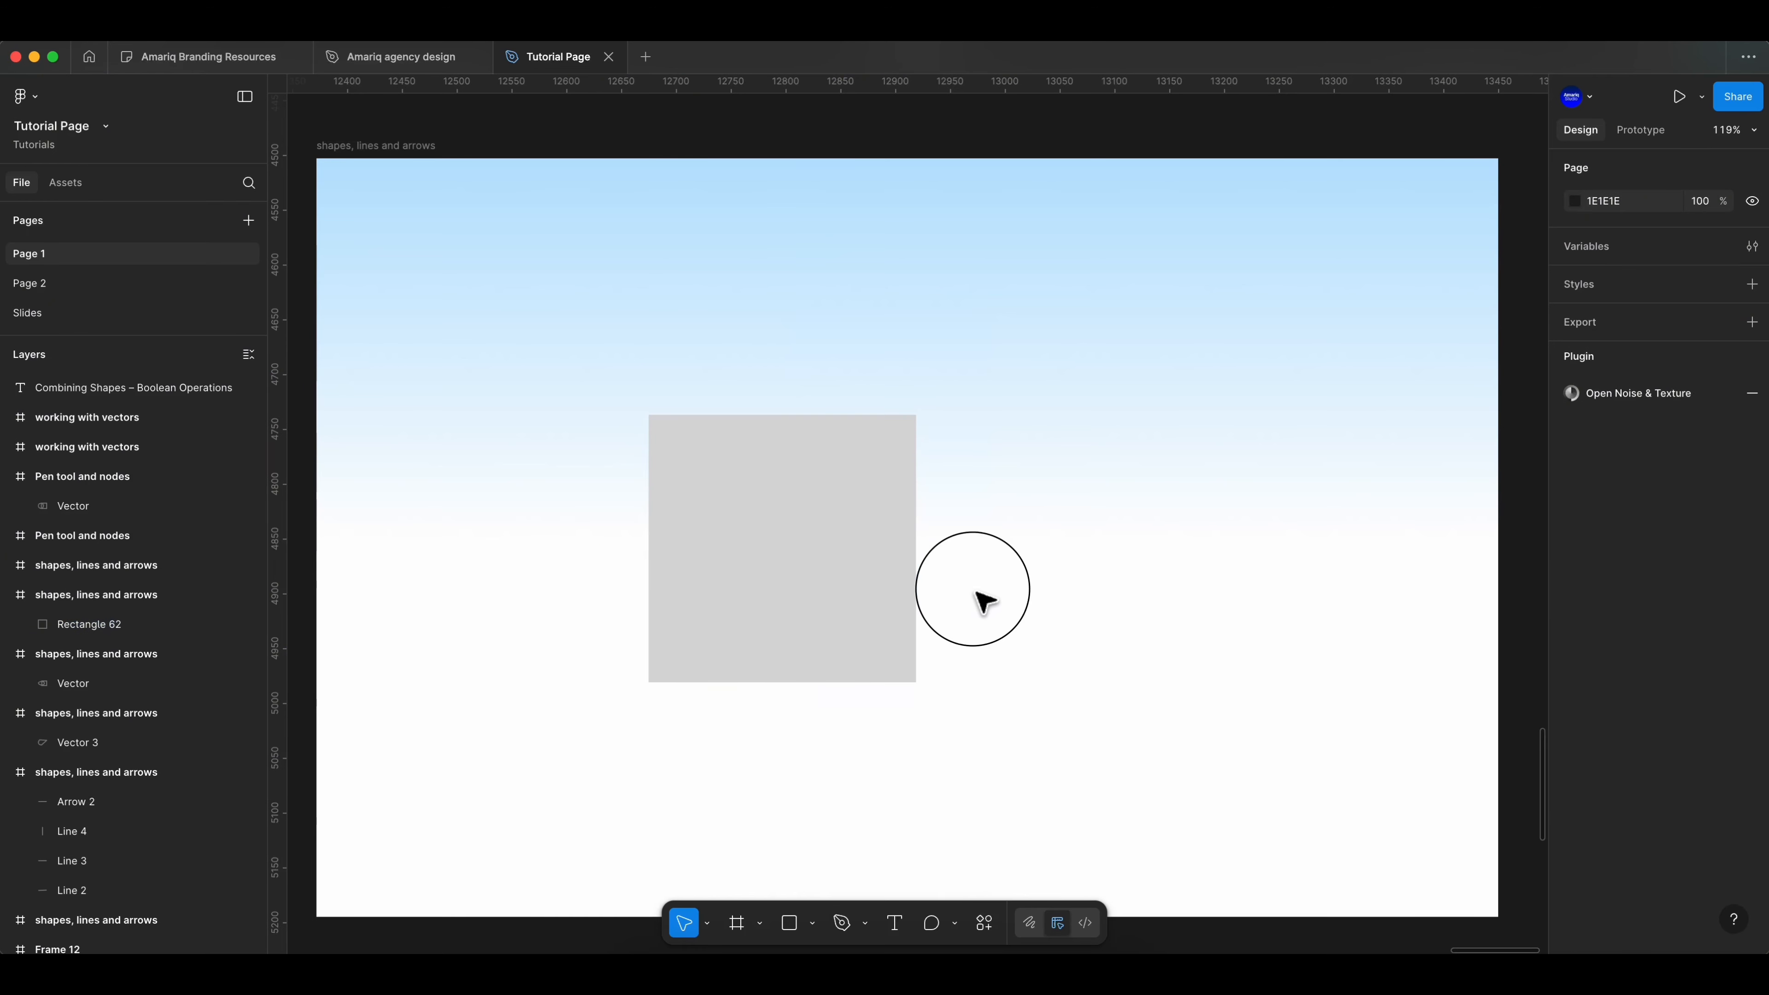
Step: Edit the square's points, moving its upper-right corner inward to about X 385, Y 326.5 and its lower-right corner up level with it
{"action": "left_click", "coordinate": [857, 580]}
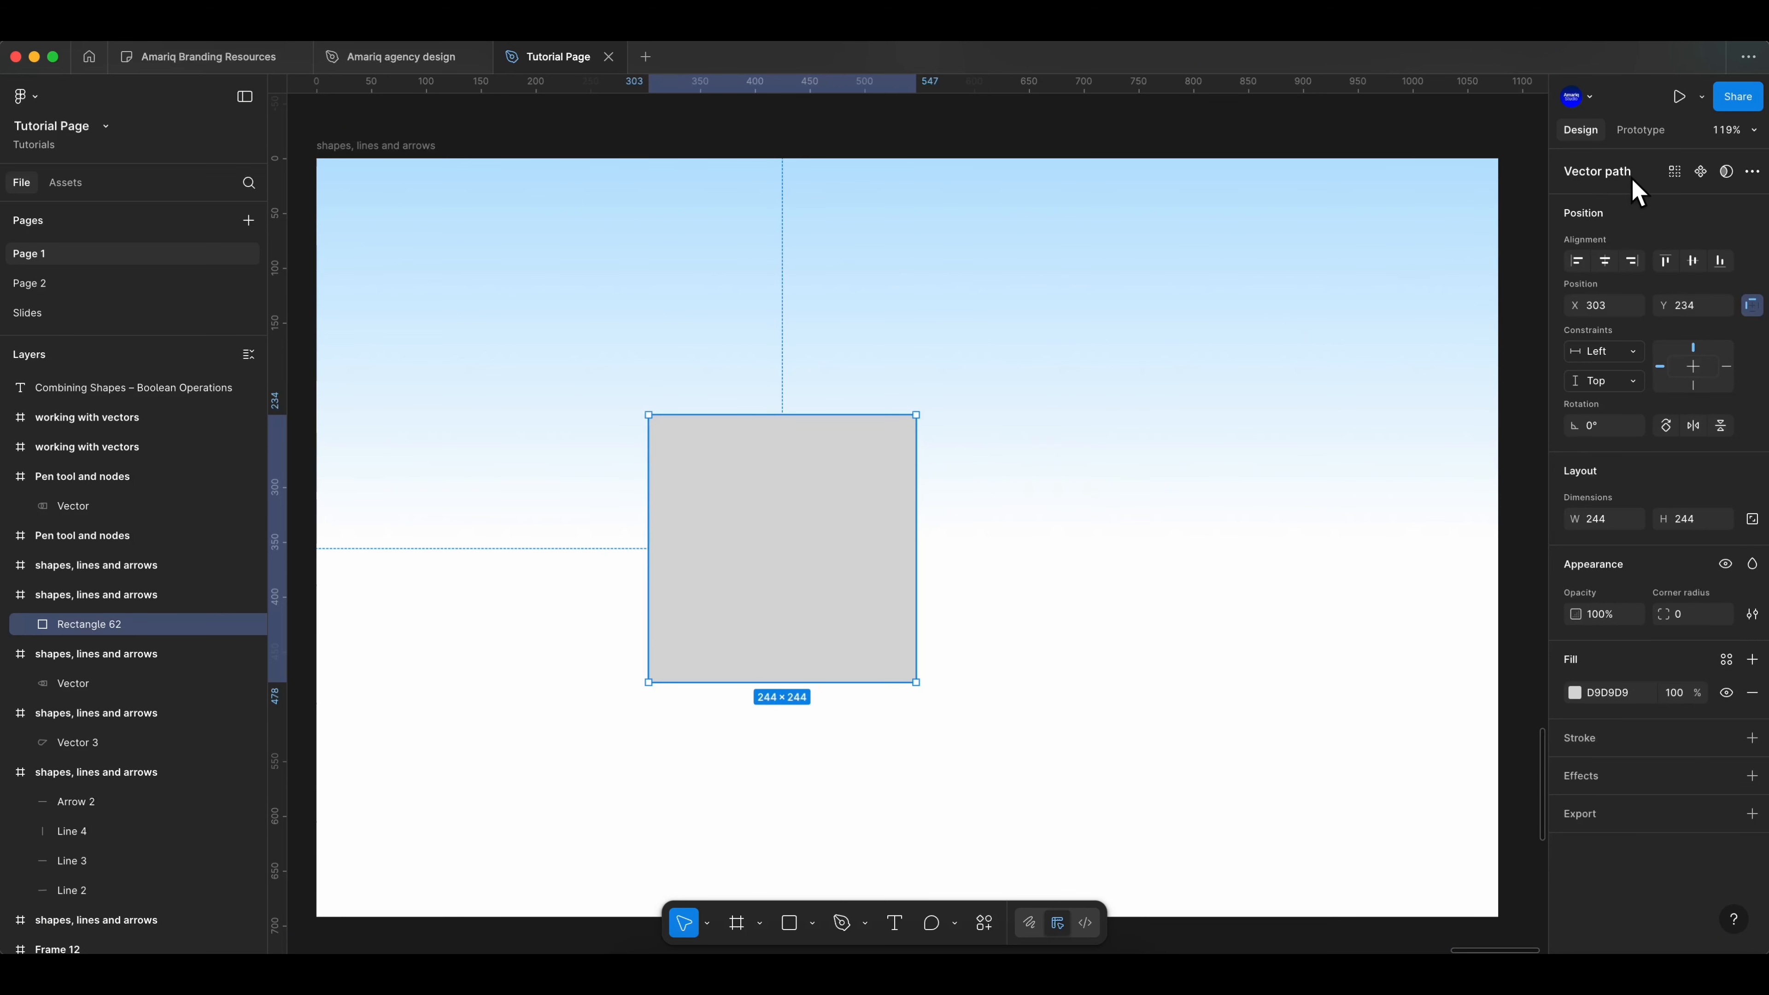
{"action": "left_click", "coordinate": [1756, 174]}
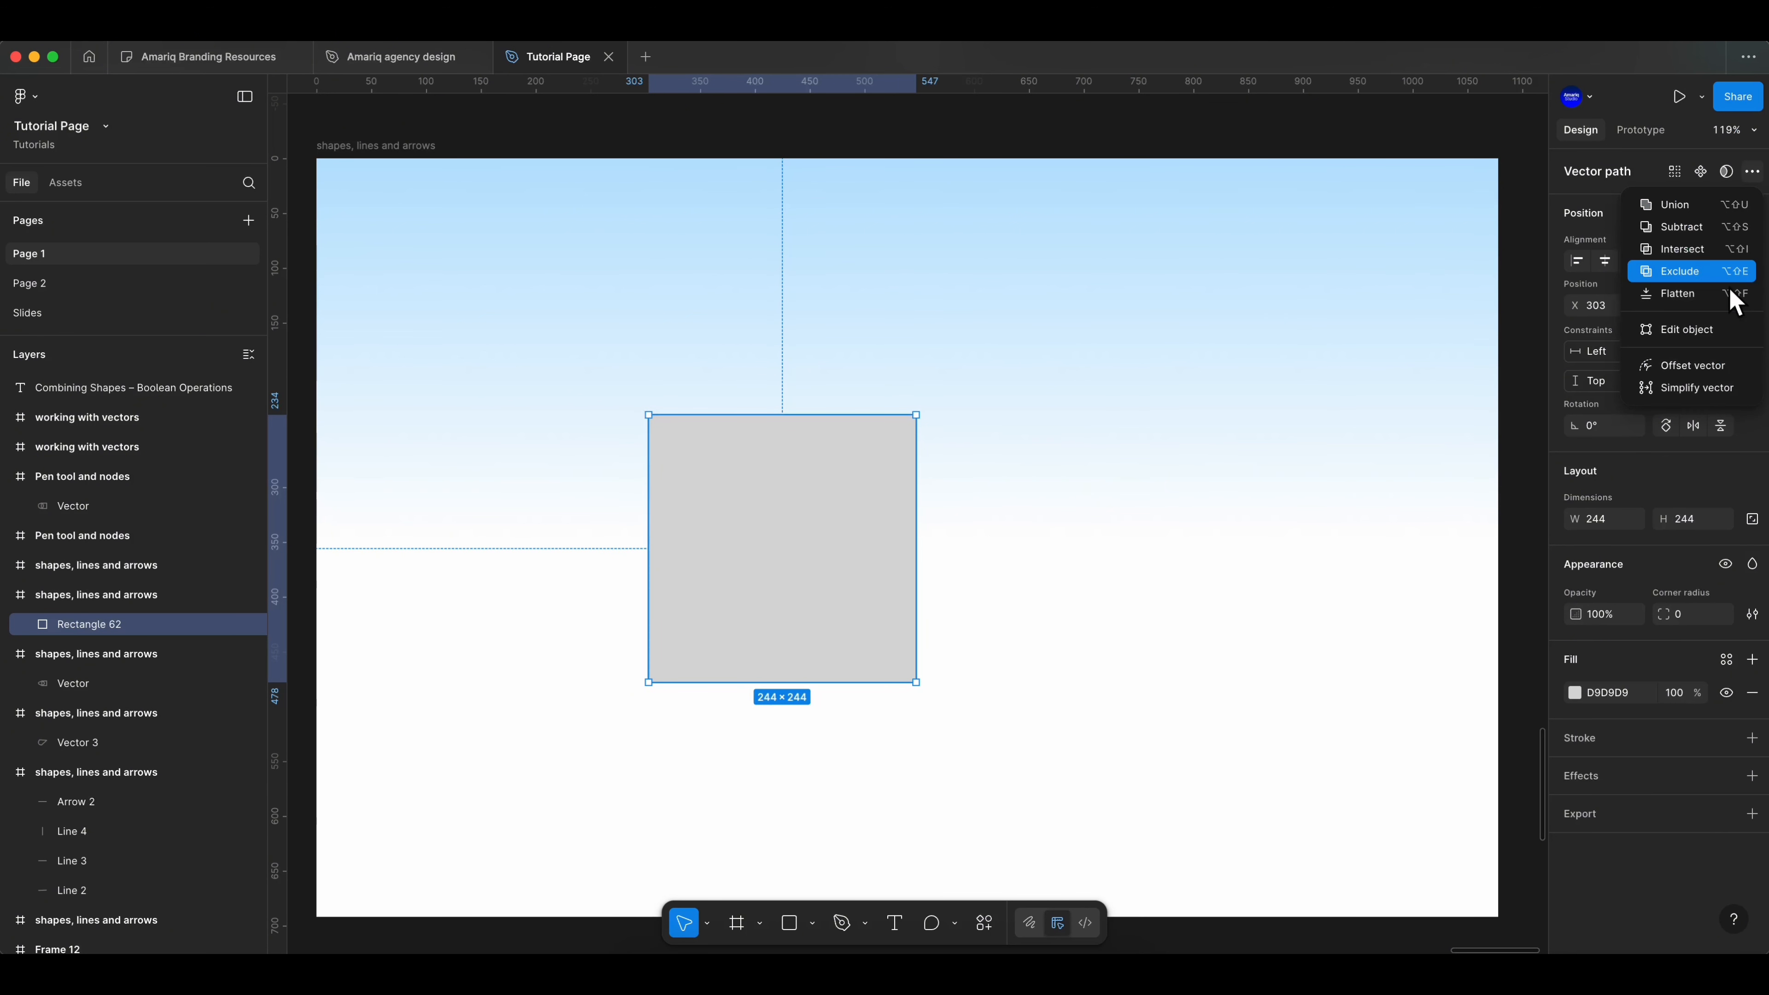
{"action": "left_click", "coordinate": [1713, 358]}
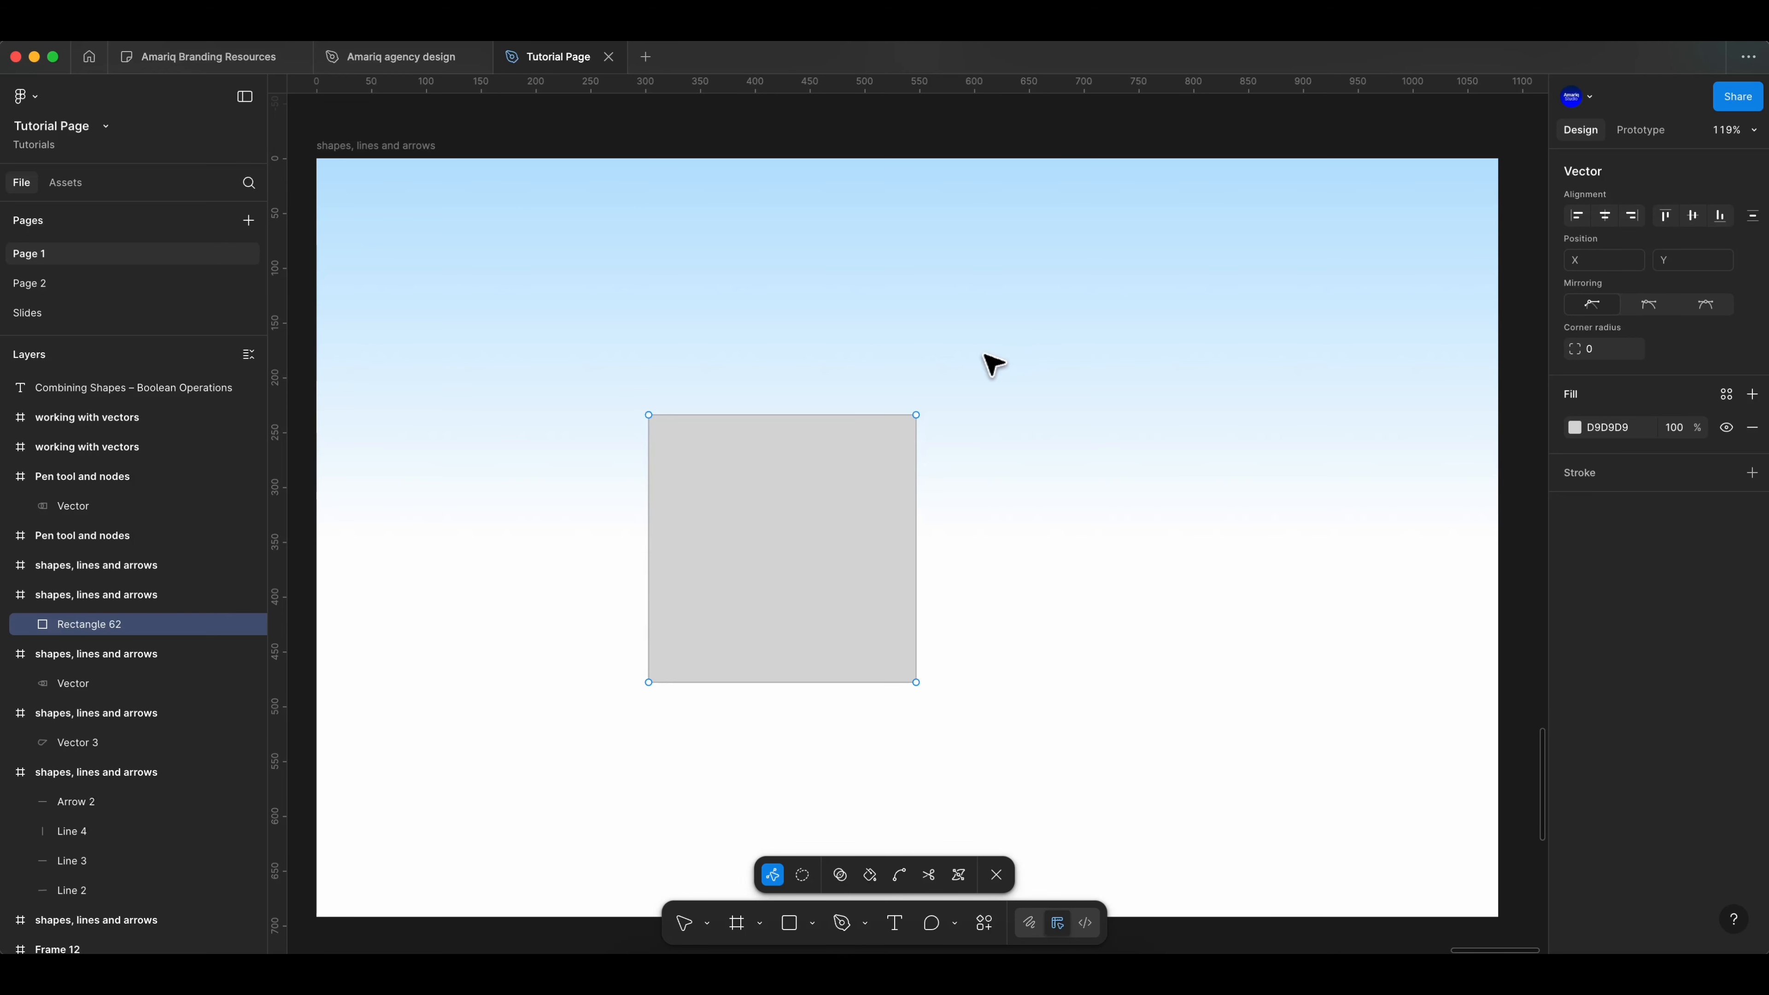
{"action": "left_click_drag", "start_coordinate": [916, 414], "coordinate": [768, 516]}
{"action": "left_click_drag", "start_coordinate": [916, 683], "coordinate": [897, 519]}
{"action": "left_click_drag", "start_coordinate": [767, 516], "coordinate": [740, 518]}
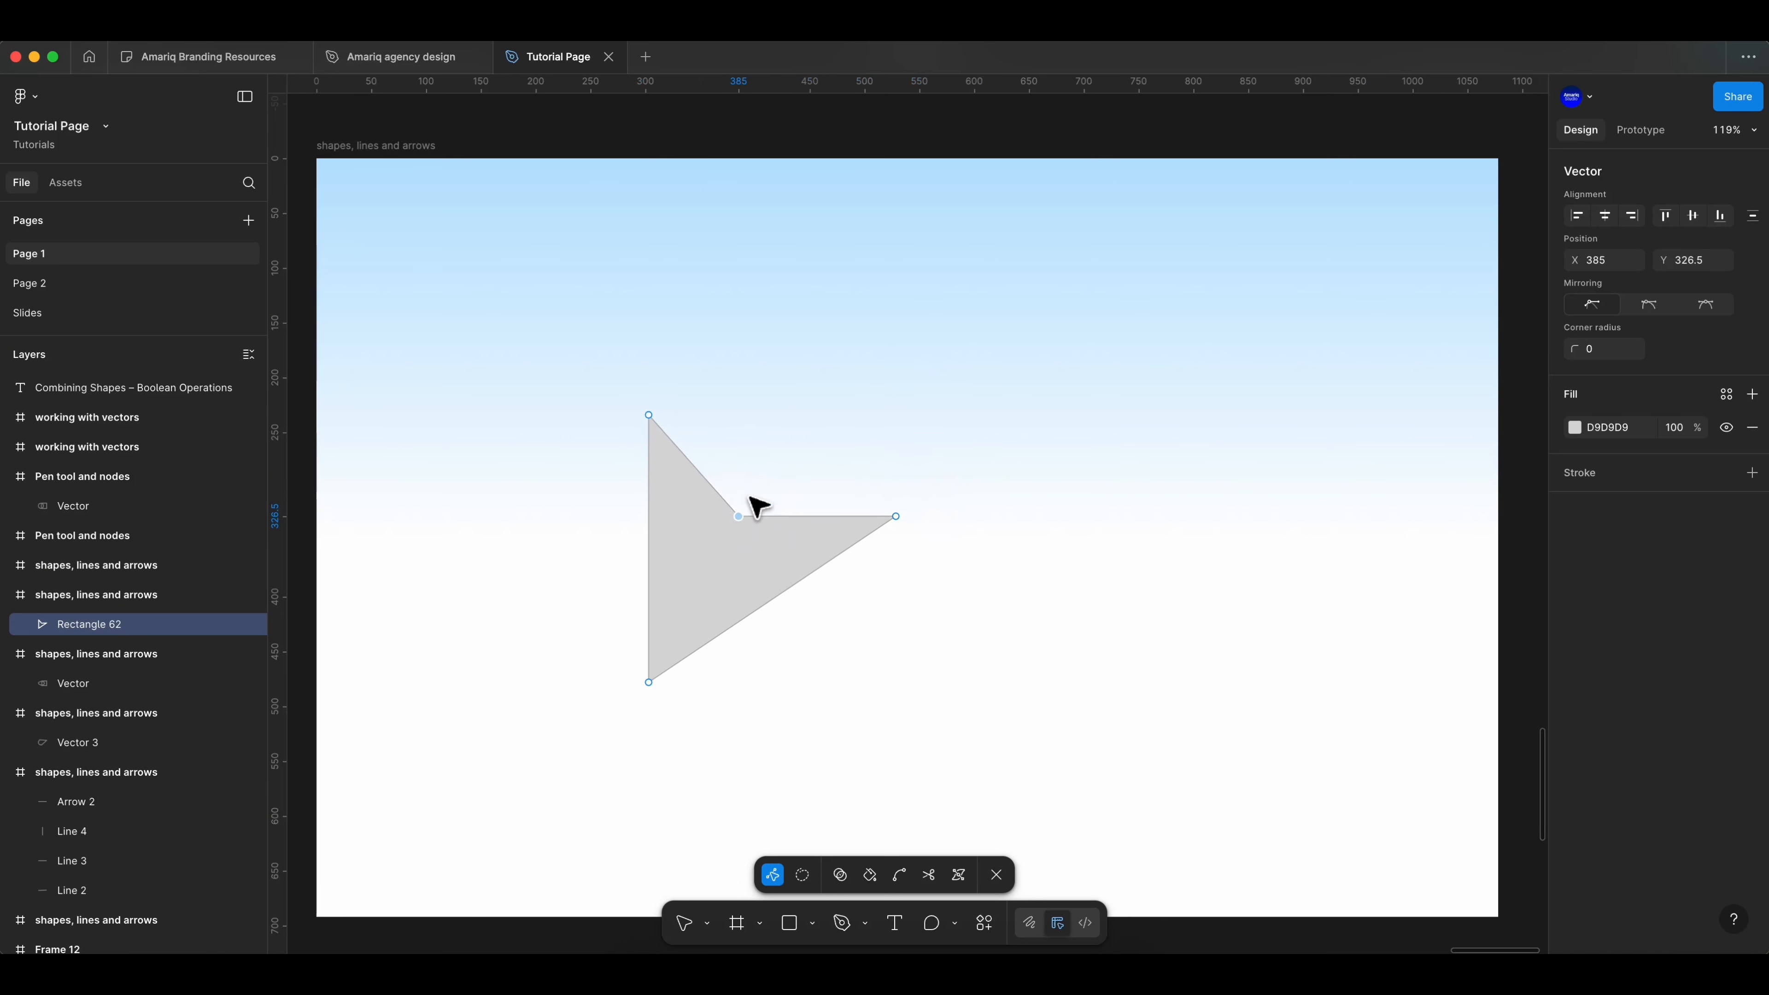